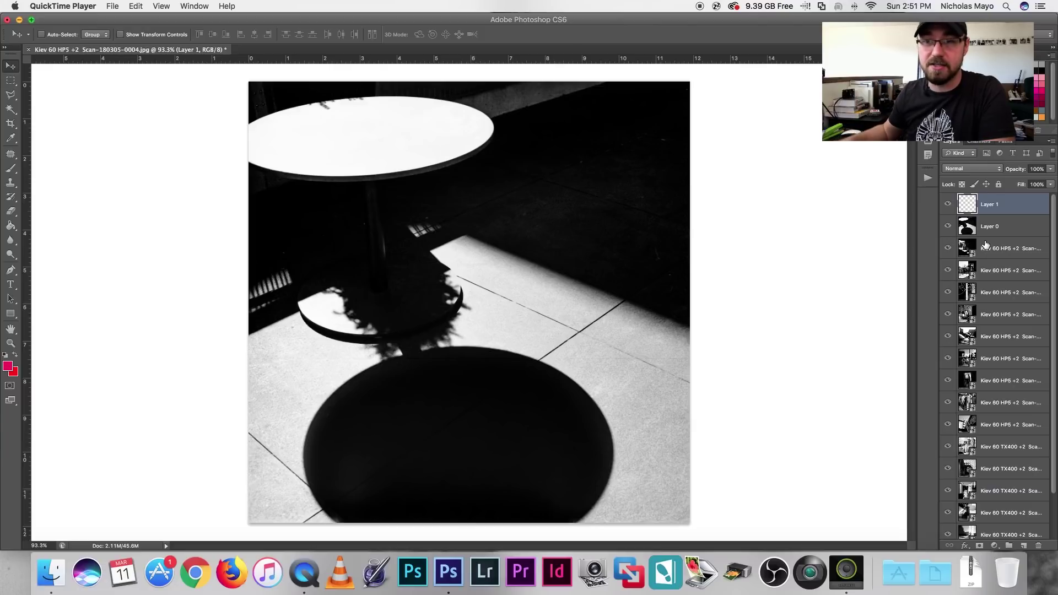
Bring Photoshop forward and pick the Brush tool for painting on Layer 1.
click(11, 174)
click(11, 170)
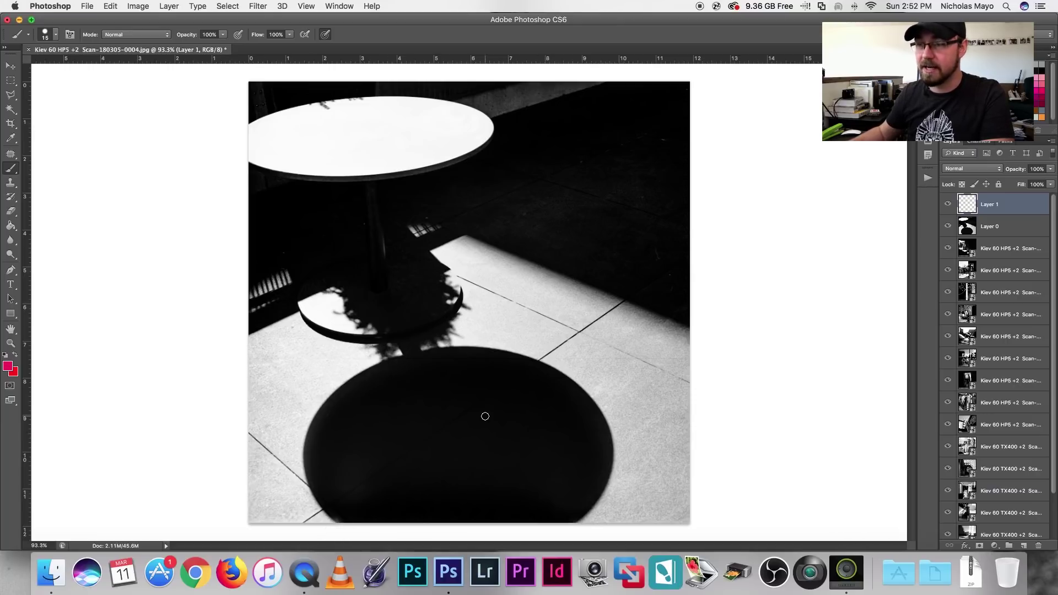
Try red strokes along the shadow edges and loops around the table discs, then undo them.
mouse_move(263, 331)
mouse_down()
mouse_move(463, 211)
mouse_move(823, 317)
mouse_up()
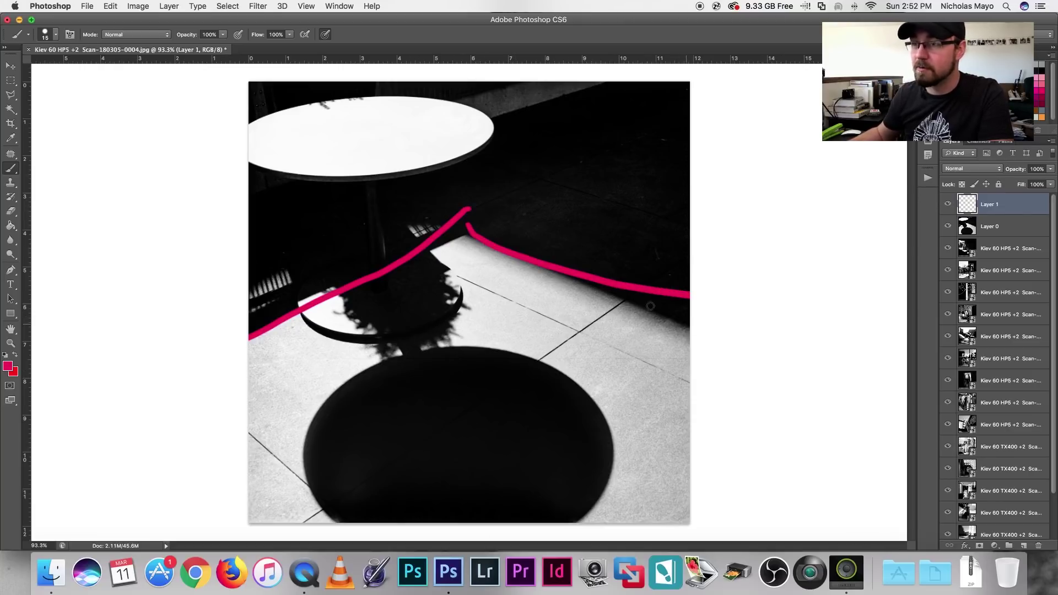
key(super+alt+z)
key(super+alt+z)
drag(330, 112, 466, 108)
mouse_move(371, 306)
mouse_down()
mouse_move(439, 331)
mouse_move(314, 282)
mouse_up()
mouse_move(521, 387)
mouse_down()
mouse_move(355, 432)
mouse_move(373, 398)
mouse_up()
key(super+alt+z)
key(super+alt+z)
key(super+alt+z)
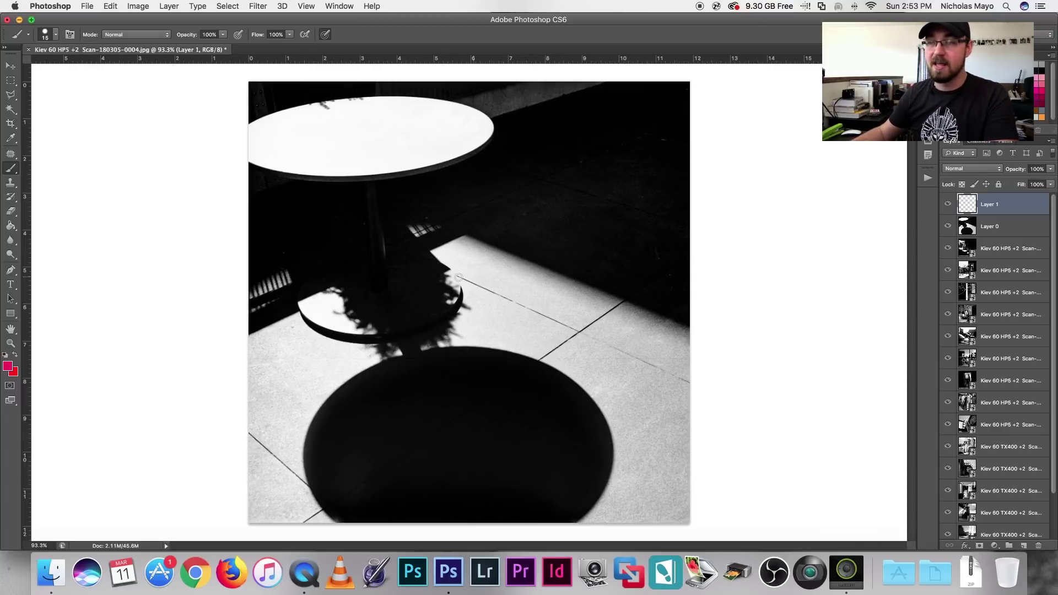
Paint a trial wavy red line across the upper image and undo it.
mouse_move(273, 239)
mouse_down()
mouse_move(422, 205)
mouse_move(685, 167)
mouse_move(694, 176)
mouse_up()
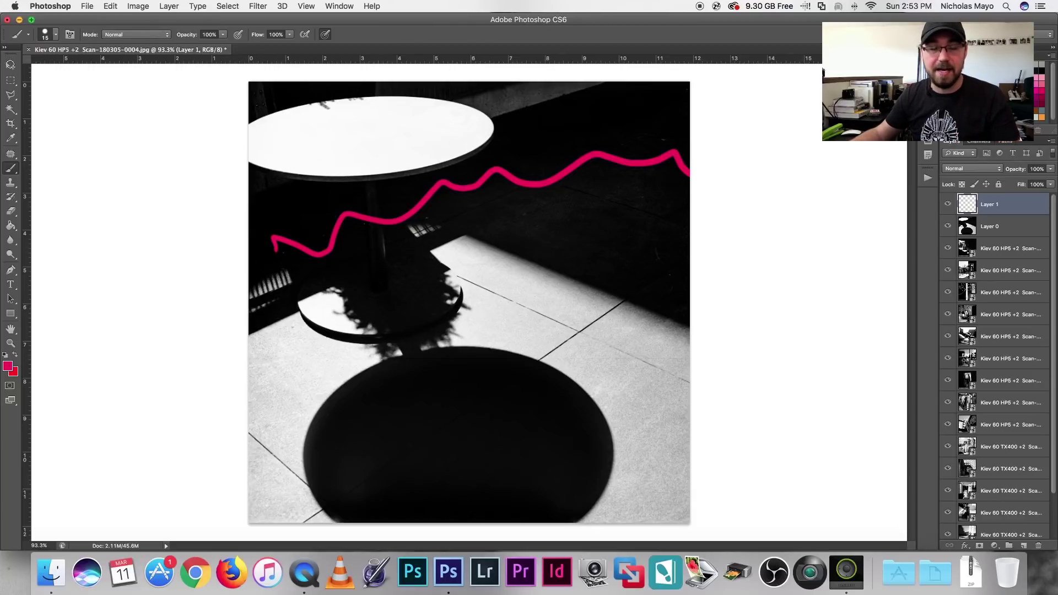
key(v)
key(super+c)
key(super+z)
click(11, 169)
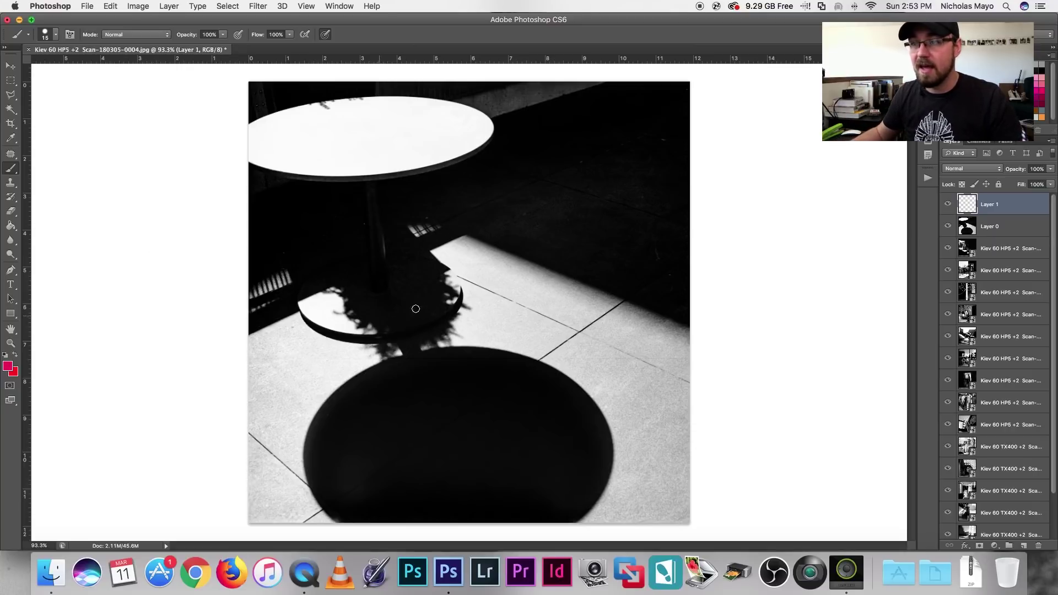
Draw red lines across the tabletop and shadow disc, plus wavy scribbles along top and bottom.
drag(227, 142, 693, 134)
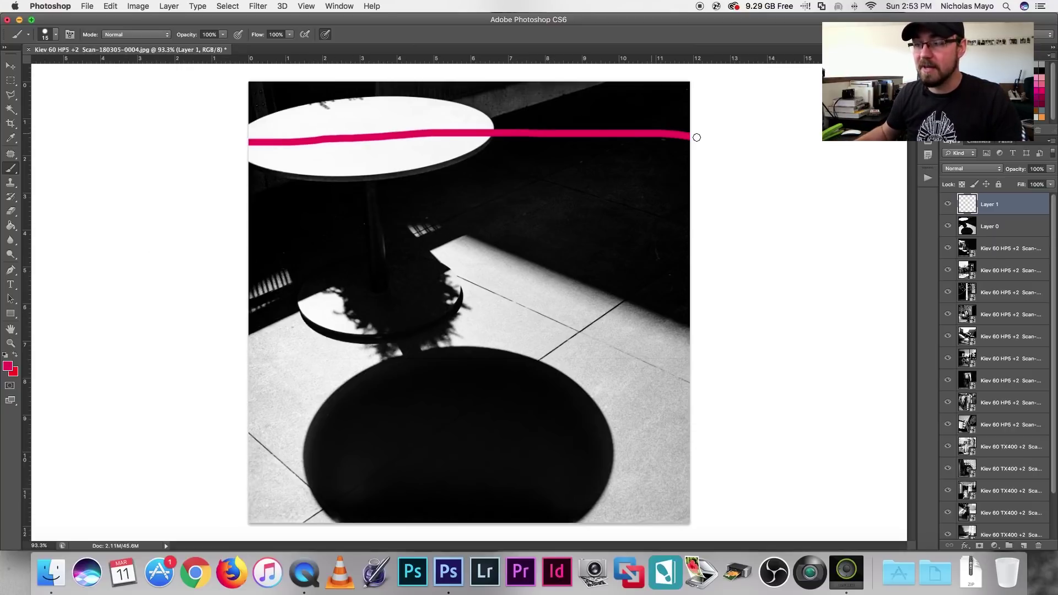
drag(191, 427, 773, 412)
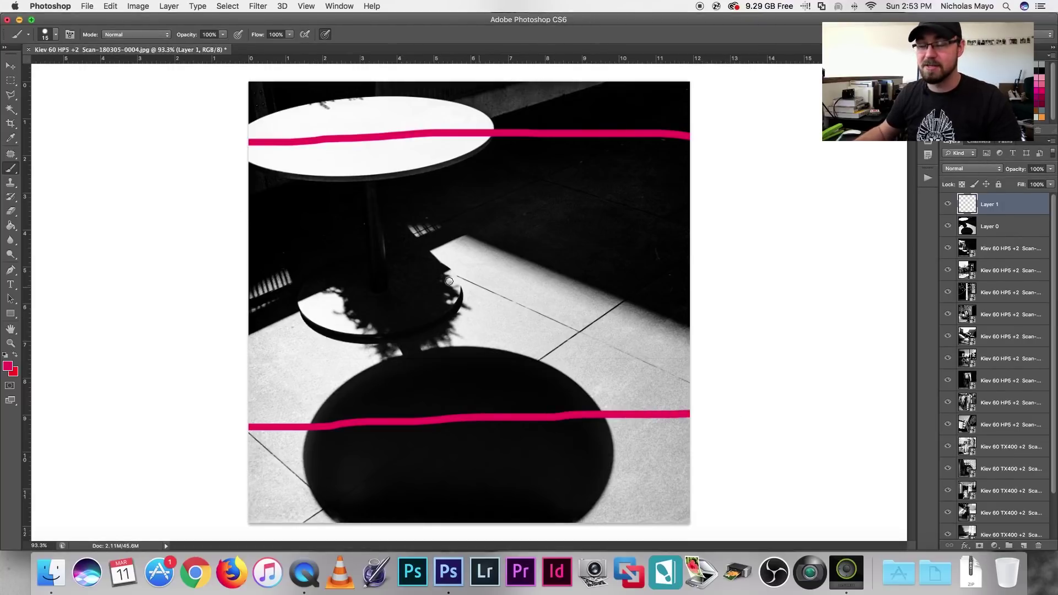
mouse_move(255, 91)
mouse_down()
mouse_move(512, 112)
mouse_move(716, 94)
mouse_up()
mouse_move(290, 461)
mouse_down()
mouse_move(330, 474)
mouse_move(690, 467)
mouse_up()
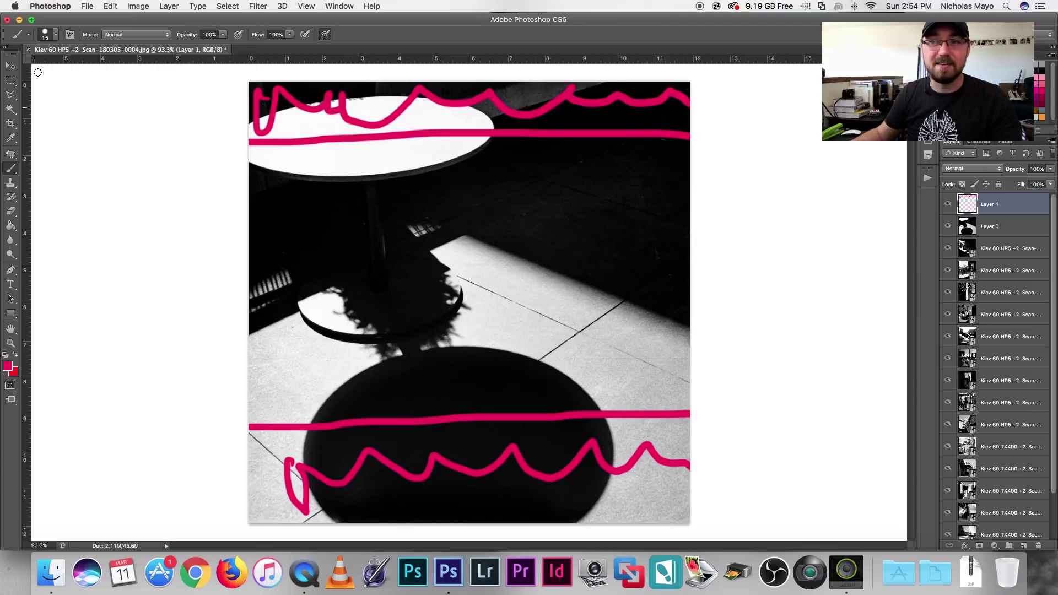
Undo all the red marks and delete Layer 0, the table photo, to reveal the alley scan.
key(v)
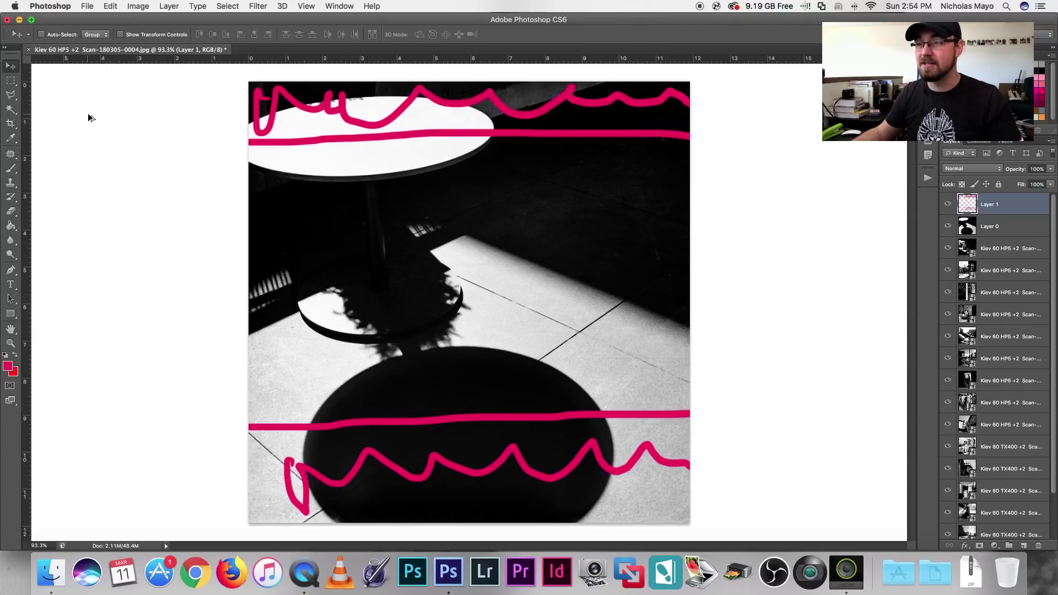
key(super+alt+z)
key(super+alt+z)
key(super+alt+z)
key(super+alt+z)
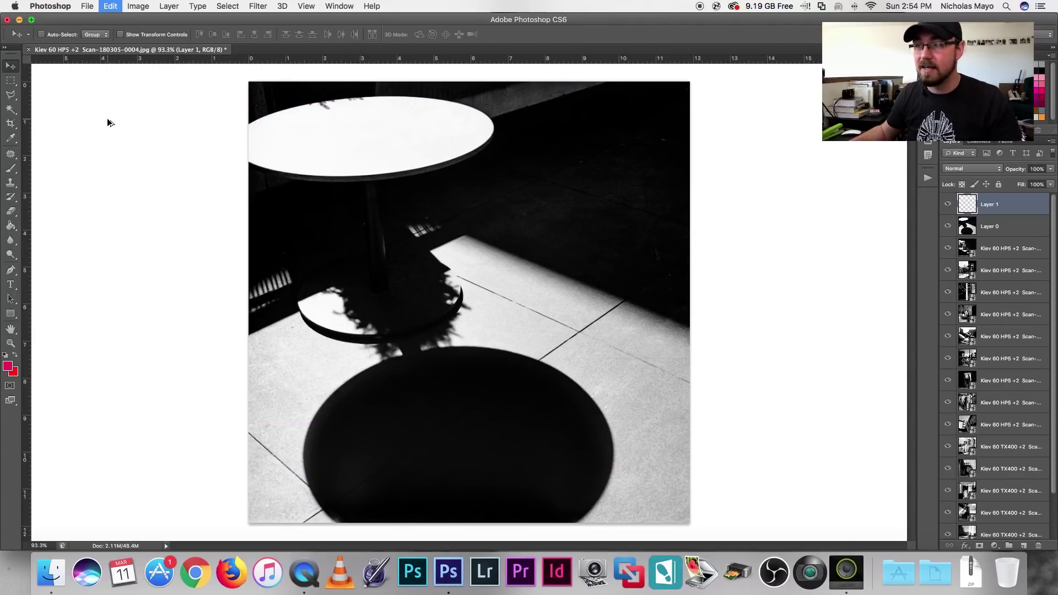
key(super+a)
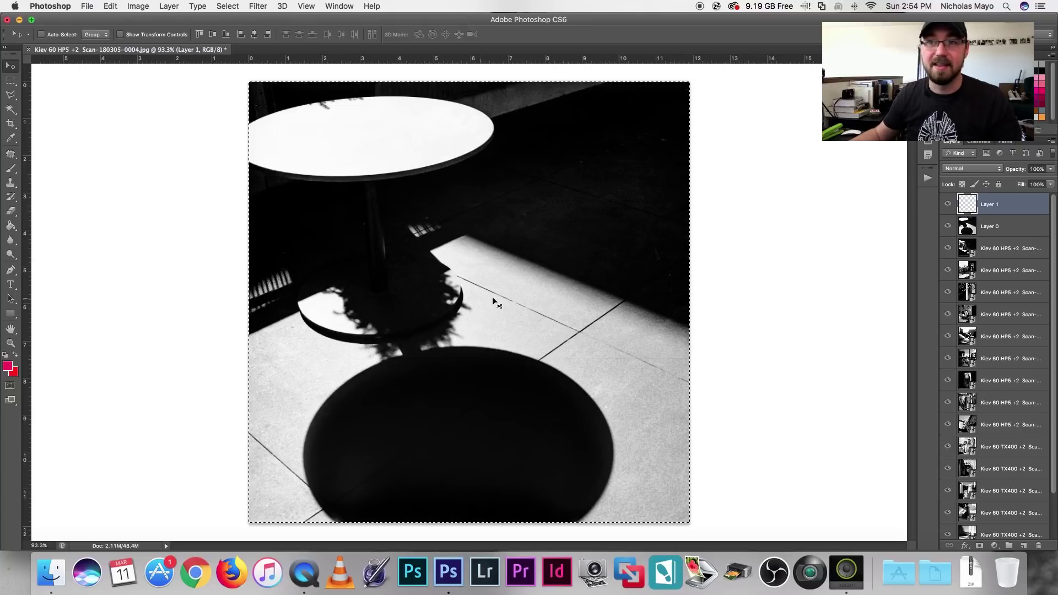
key(super+d)
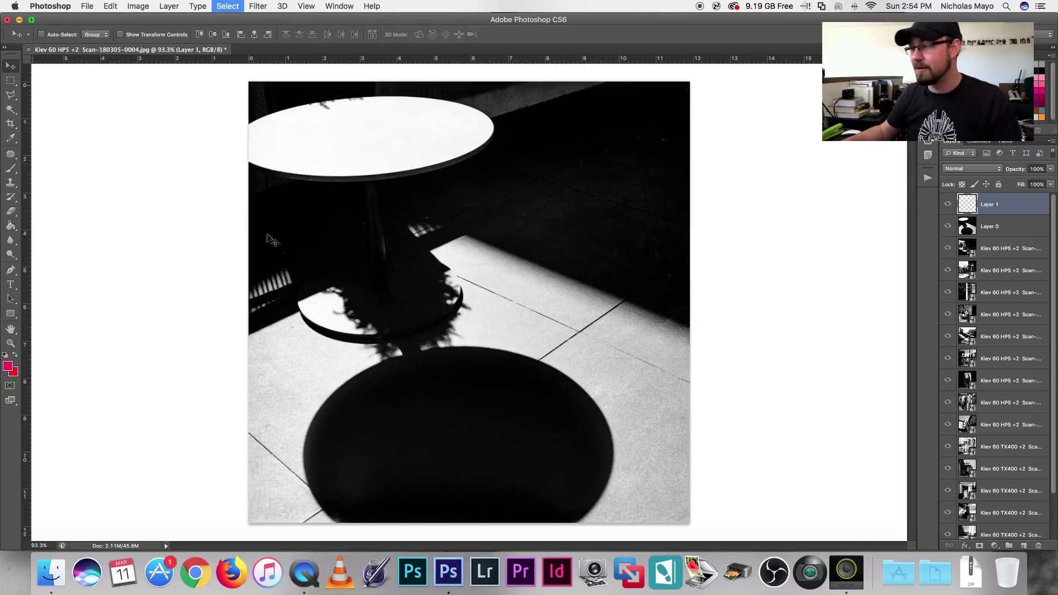
click(1008, 233)
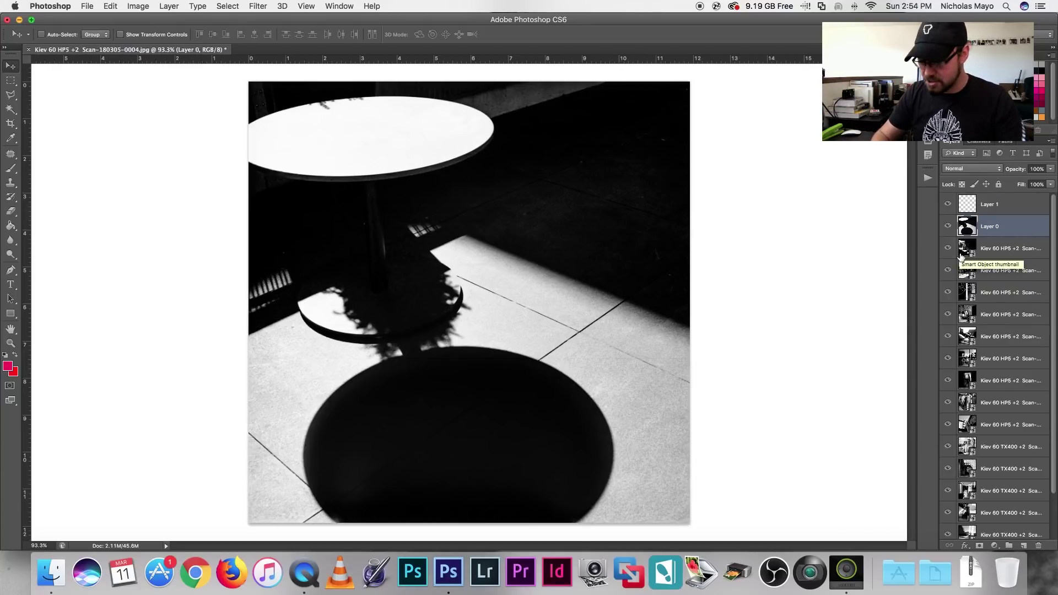
key(Delete)
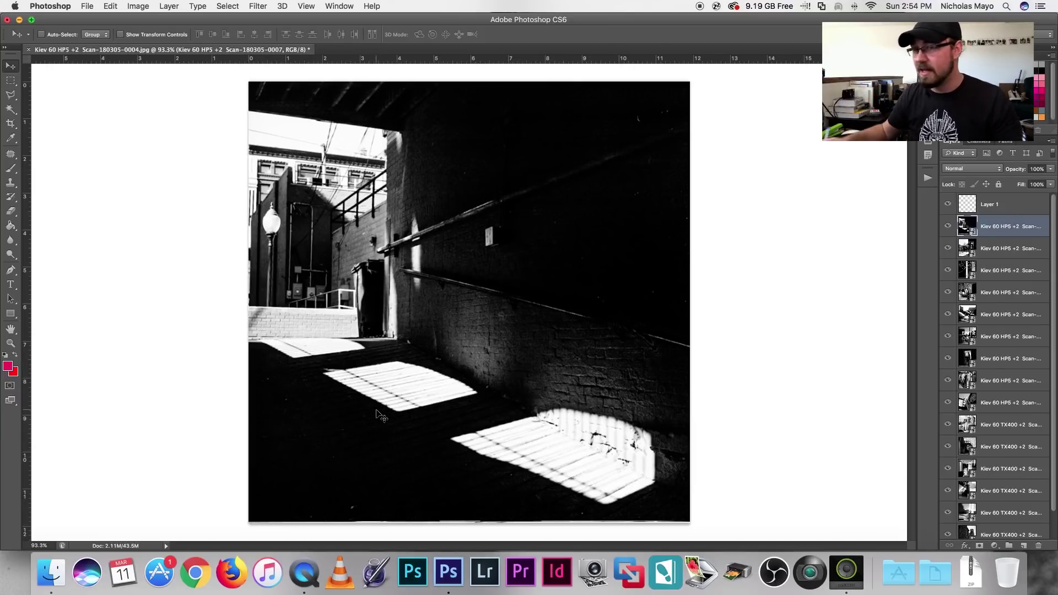
Paint a trial wavy red stroke at the upper right of Layer 1 and undo it.
click(11, 169)
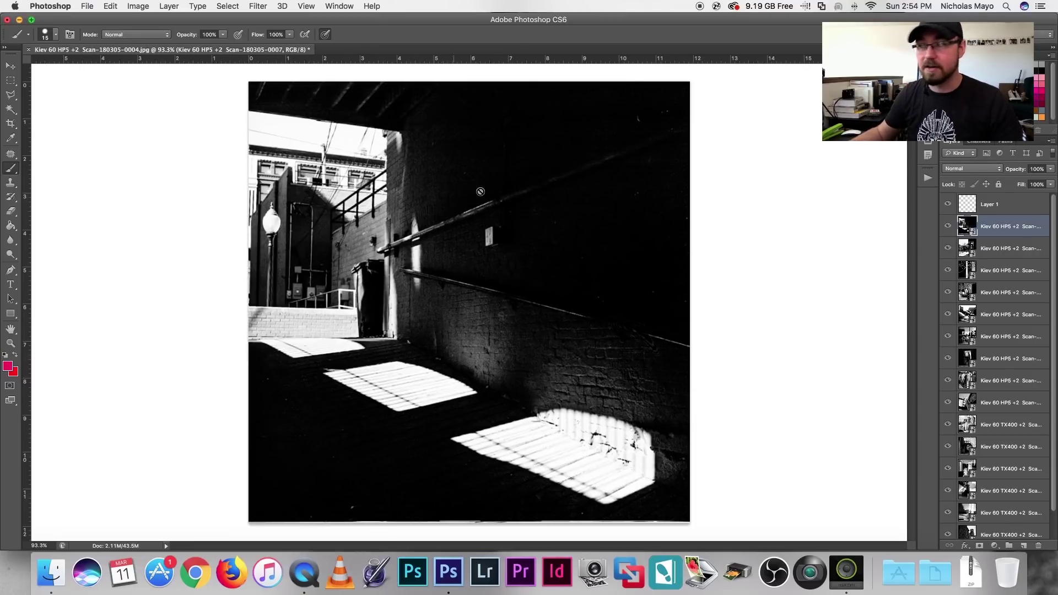
click(1013, 204)
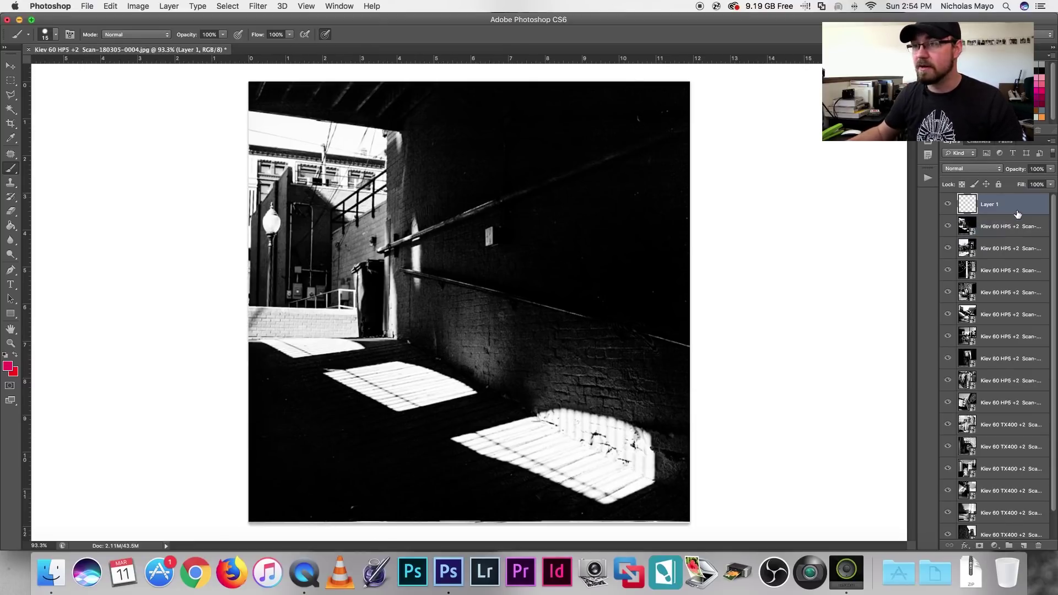
mouse_move(541, 146)
mouse_down()
mouse_move(688, 170)
mouse_move(695, 199)
mouse_up()
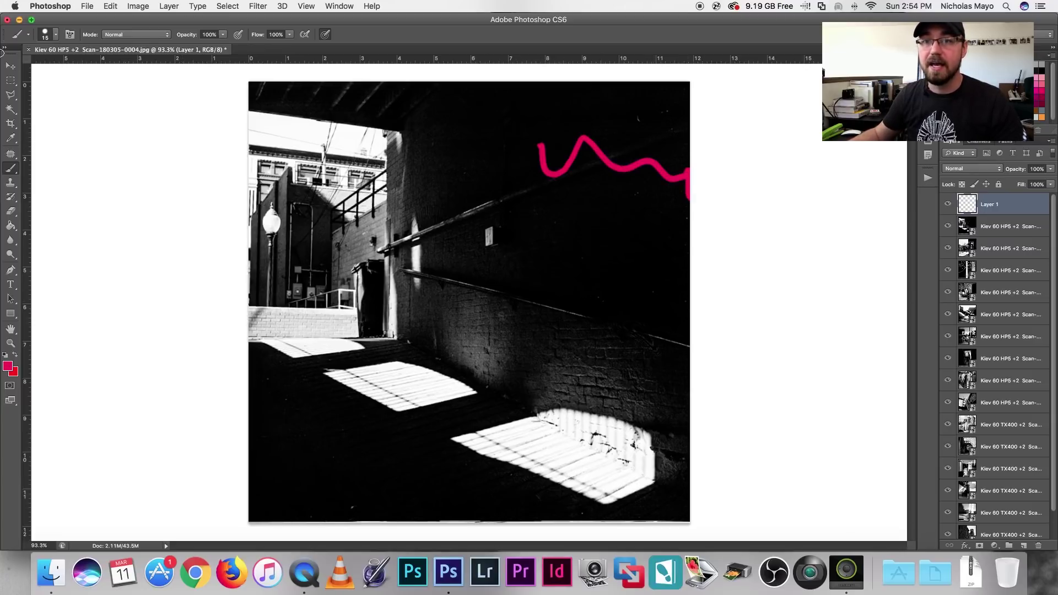
click(11, 67)
key(super+z)
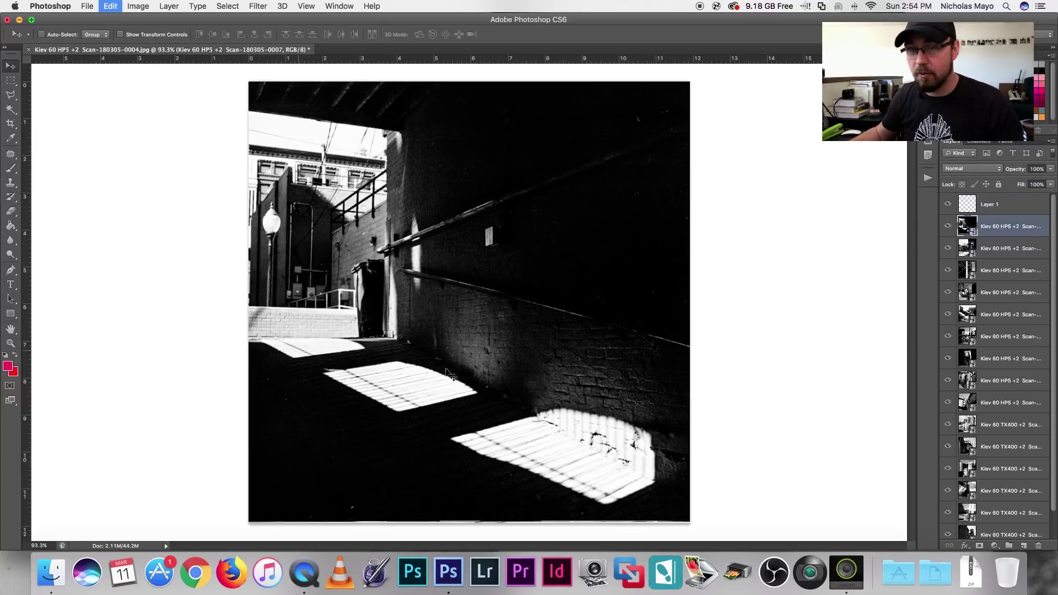
Circle the three sunlit patches on the alley floor in red on Layer 1.
click(9, 169)
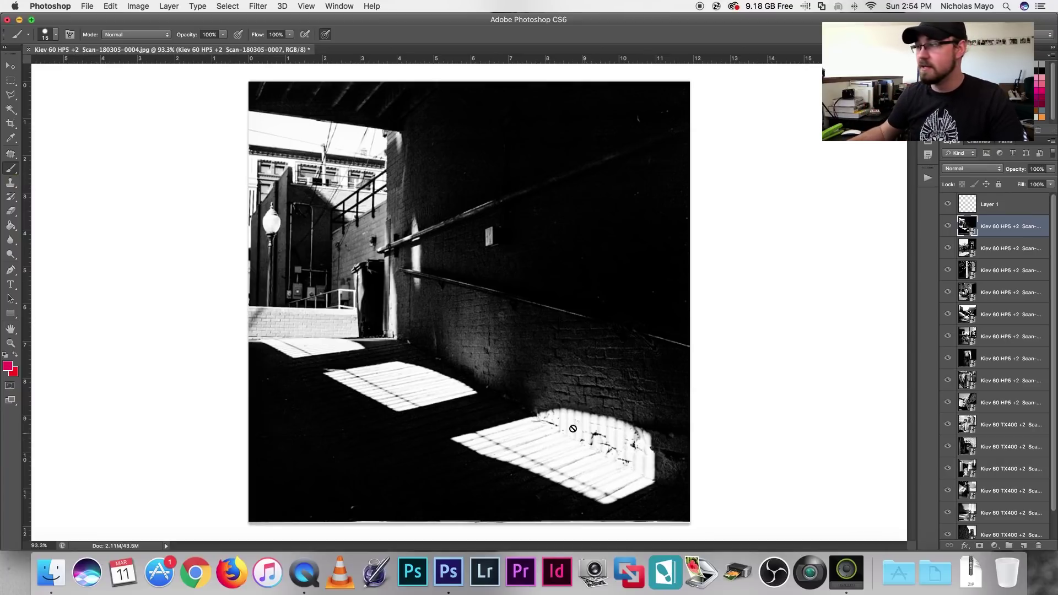
click(996, 212)
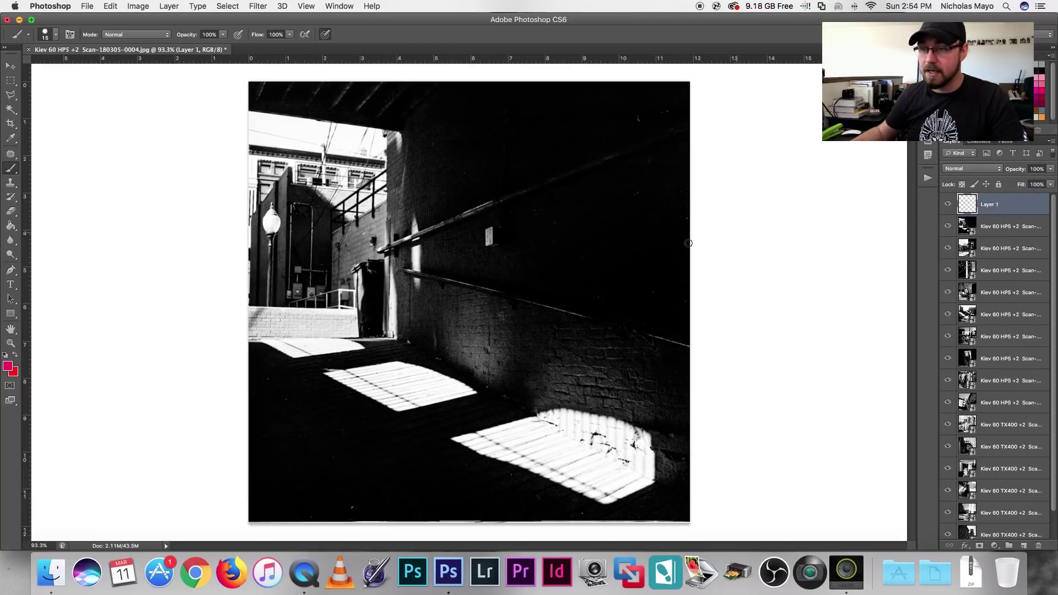
drag(279, 348, 269, 357)
drag(371, 396, 354, 407)
drag(542, 446, 552, 461)
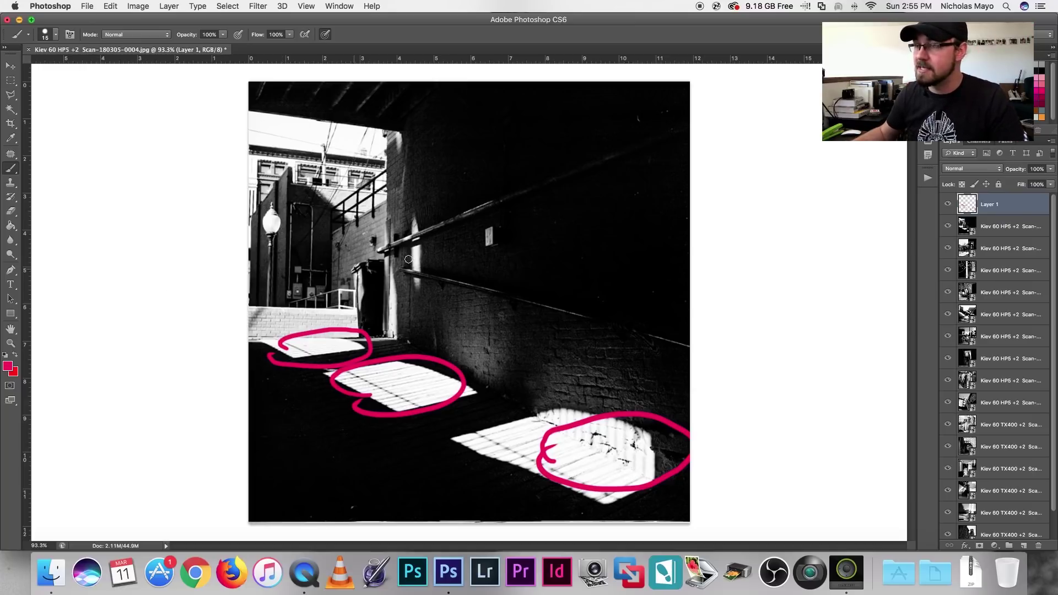
Trace the wall rail with two red strokes, then undo them.
drag(688, 115, 356, 254)
drag(711, 355, 367, 279)
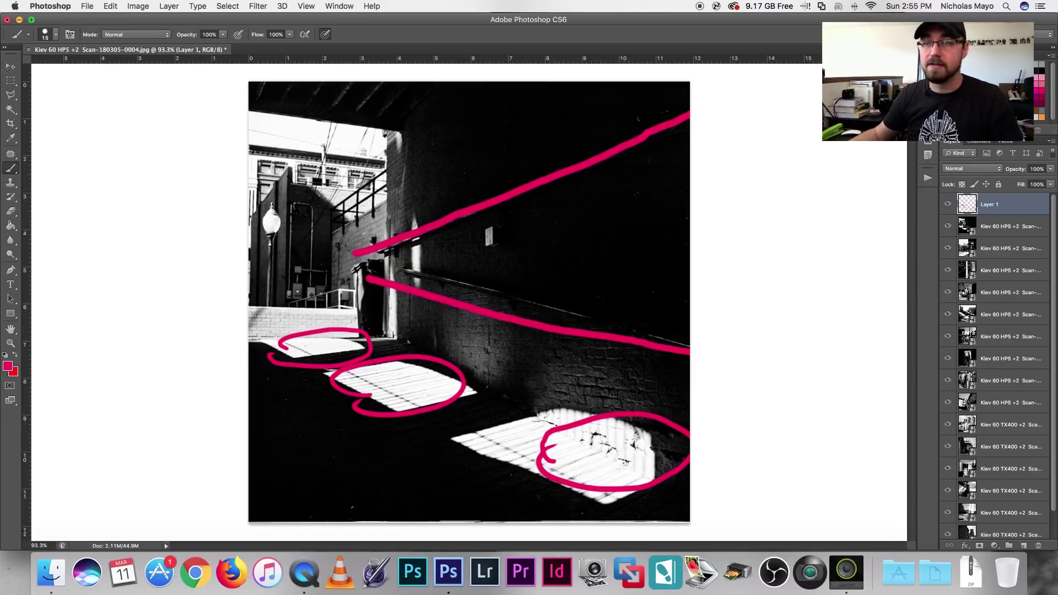
click(9, 66)
key(super+alt+z)
key(super+alt+z)
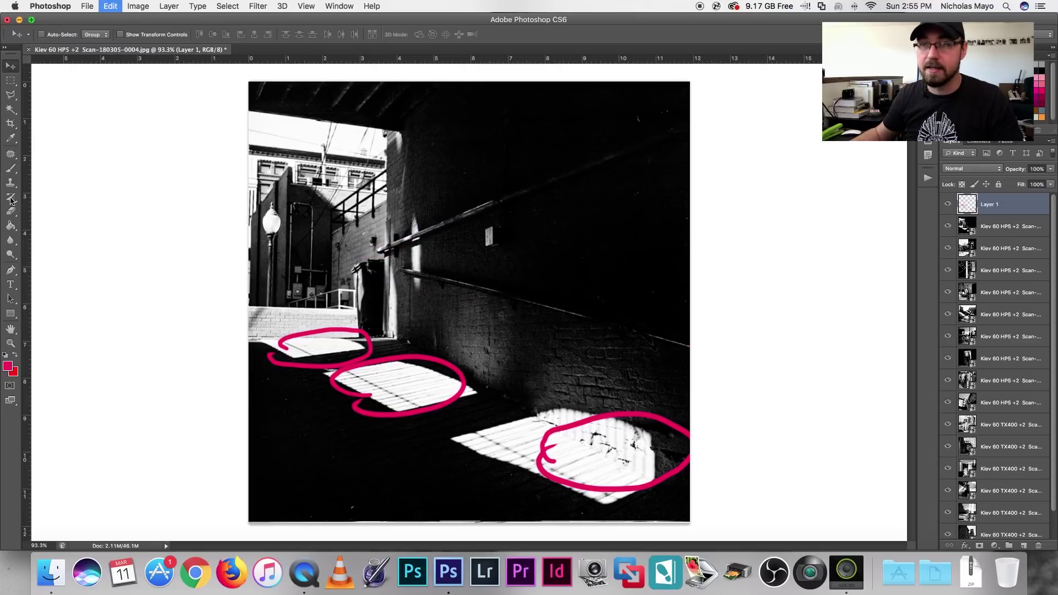
Draw converging red lines along the rail and right wall, and outline the bright doorway.
click(10, 168)
drag(590, 147, 689, 102)
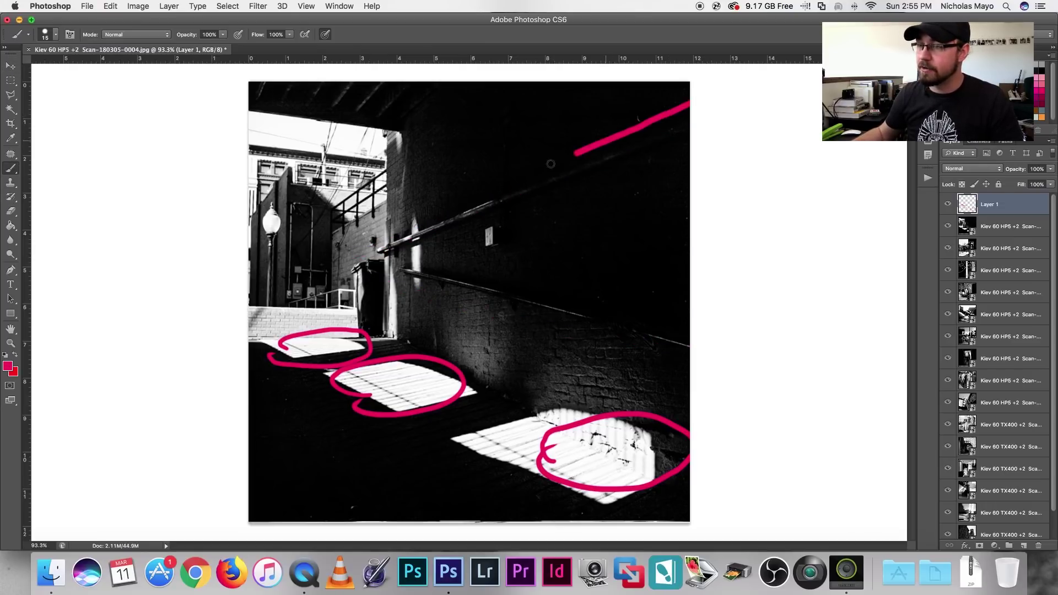
drag(562, 159, 394, 248)
drag(693, 345, 386, 268)
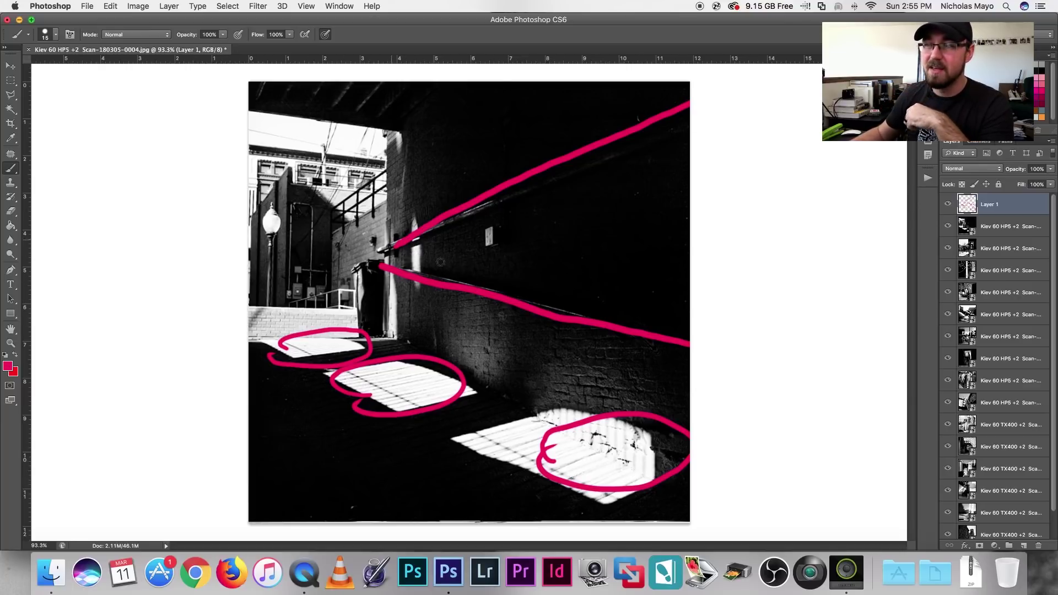
mouse_move(237, 119)
mouse_down()
mouse_move(400, 133)
mouse_move(411, 360)
mouse_move(225, 329)
mouse_move(330, 342)
mouse_move(276, 348)
mouse_move(442, 357)
mouse_move(387, 154)
mouse_move(404, 219)
mouse_move(359, 296)
mouse_move(396, 223)
mouse_move(300, 310)
mouse_move(337, 285)
mouse_move(281, 260)
mouse_move(256, 161)
mouse_move(347, 286)
mouse_move(302, 235)
mouse_up()
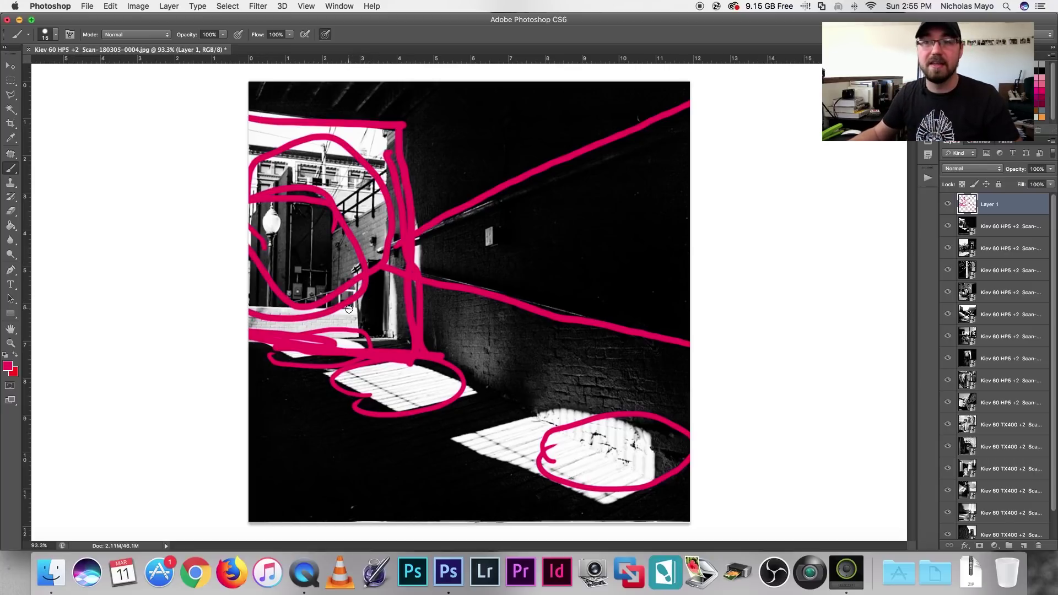
Undo the doorway outline and the two long lines along the right wall.
click(10, 65)
key(super+z)
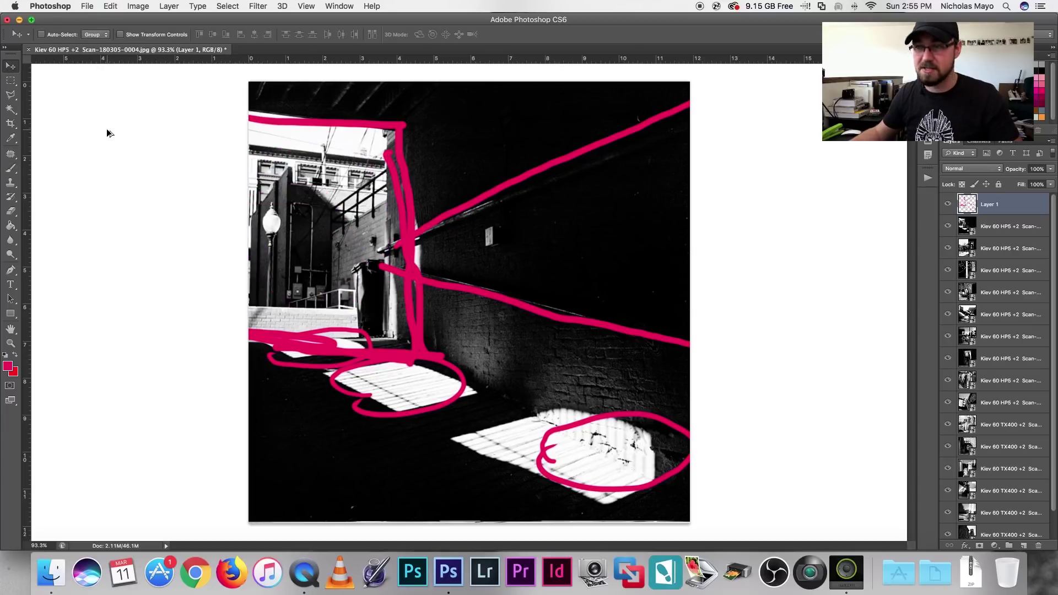
key(super+z)
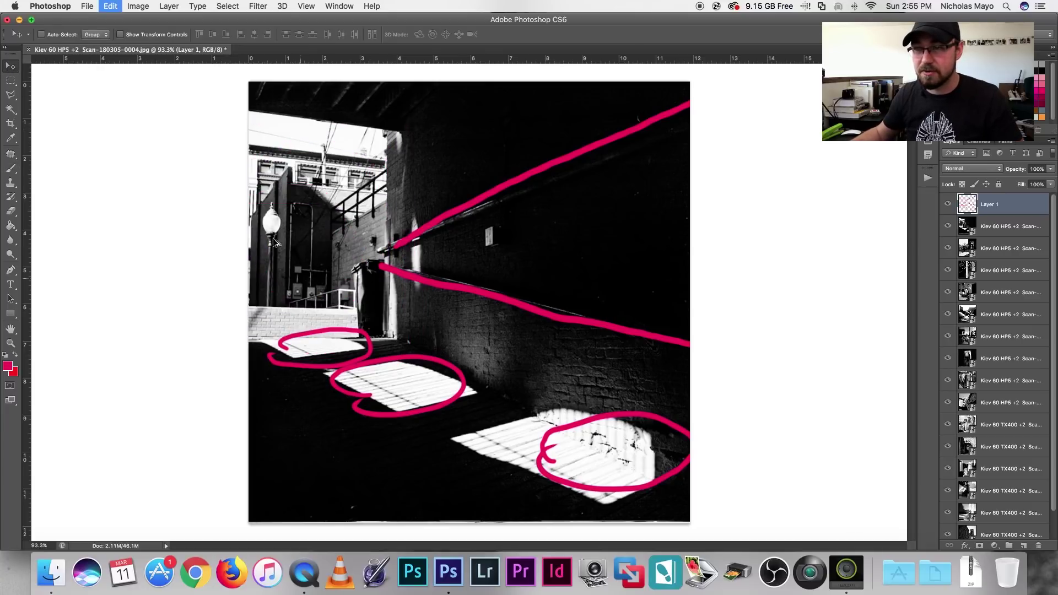
key(super+z)
key(super+z)
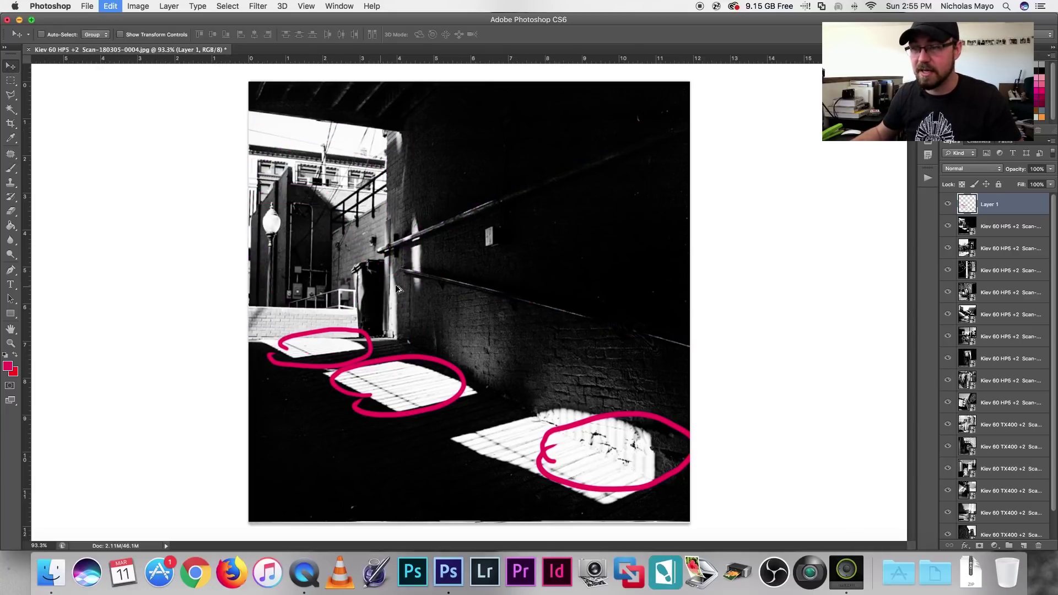
key(super+z)
key(super+z)
key(super+z)
key(super+z)
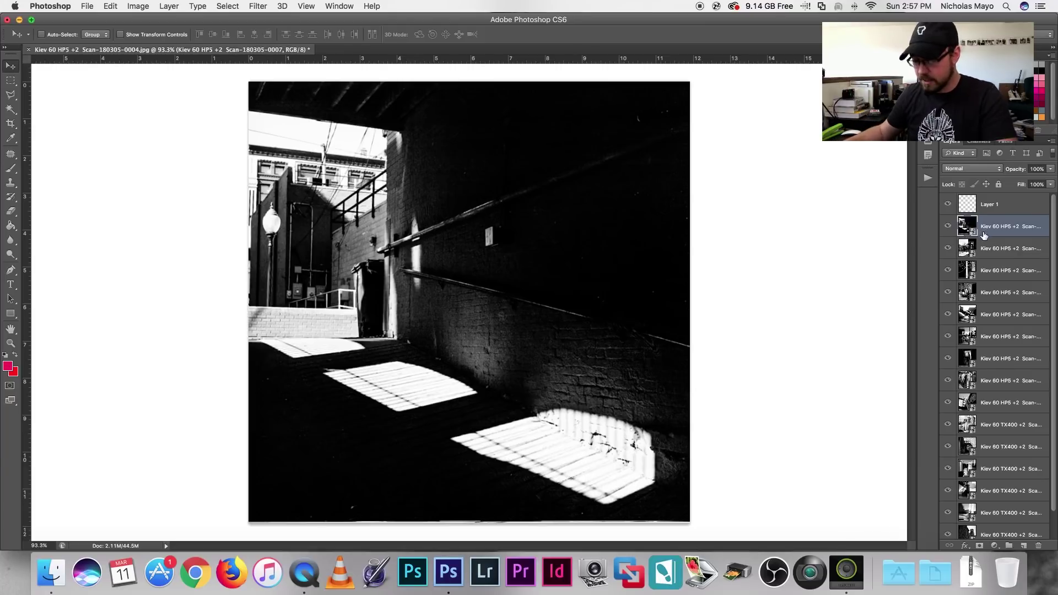
Delete the alley scan layer to reveal the street scene with the walking woman.
key(Delete)
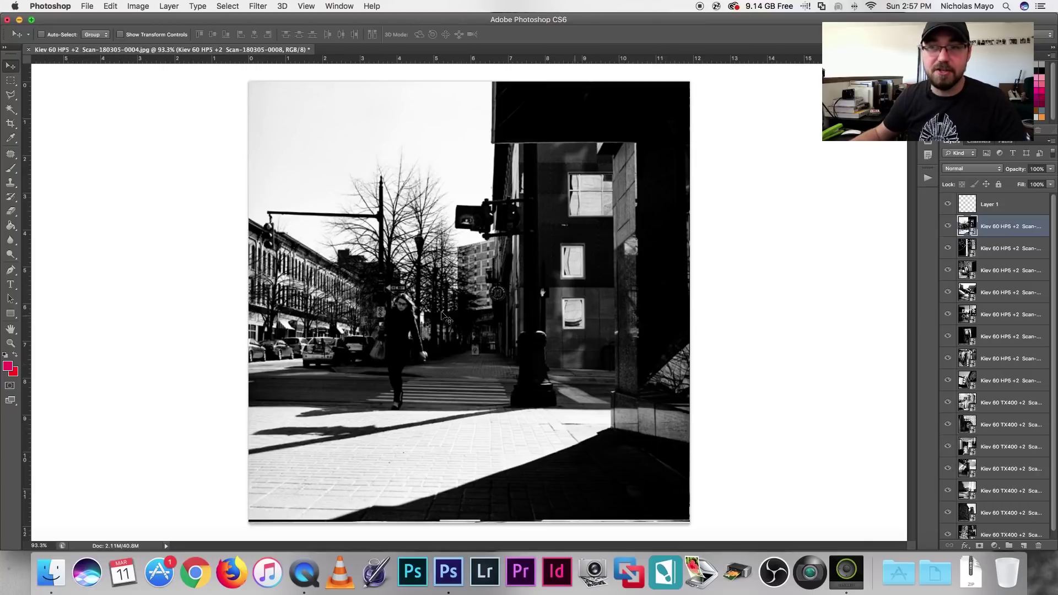
Mark the woman's feet and arms in magenta on Layer 1, then undo those marks.
click(11, 169)
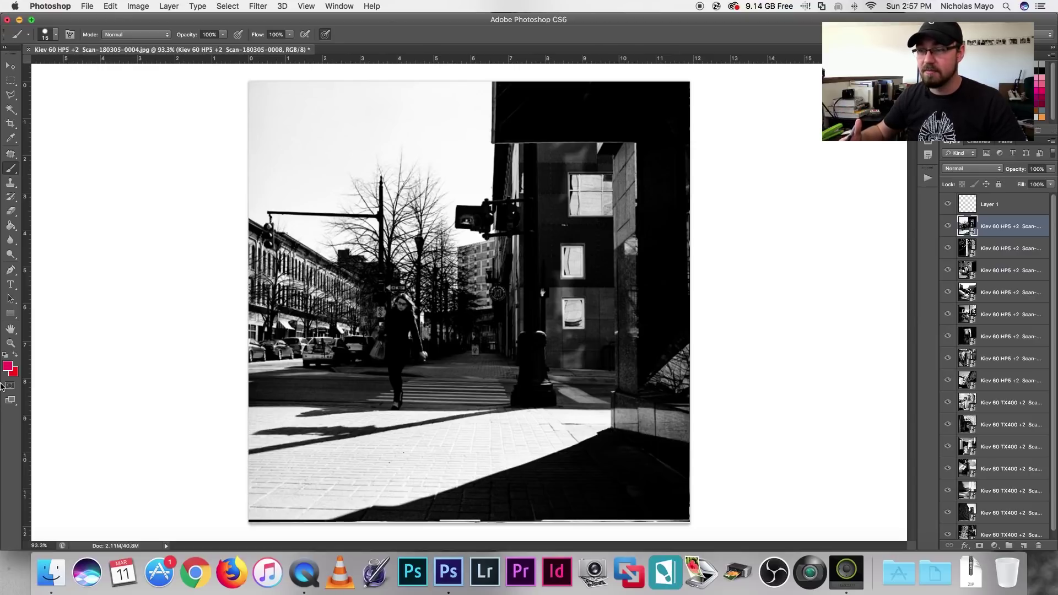
click(987, 205)
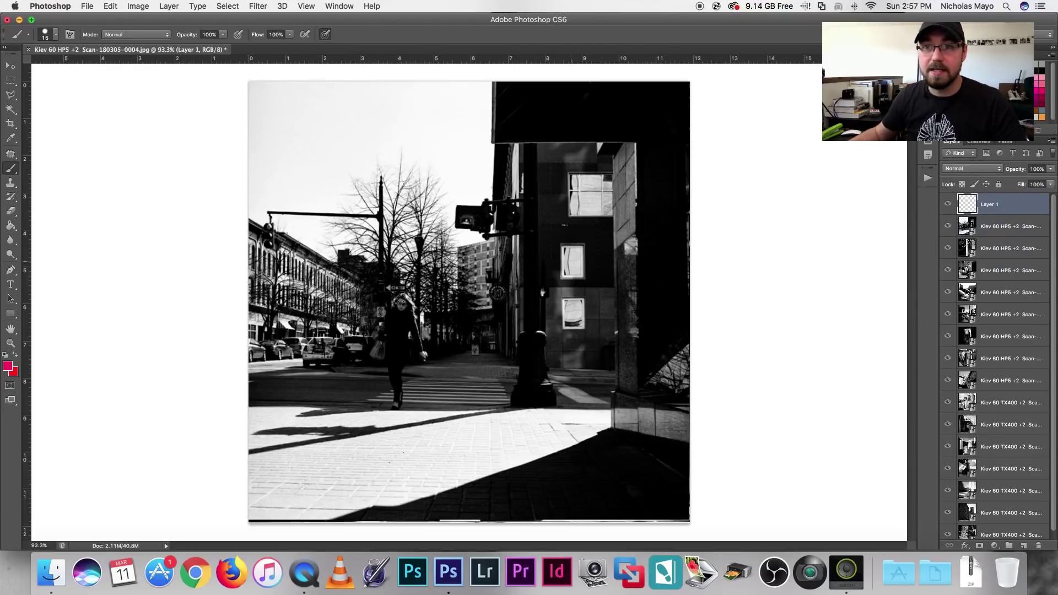
drag(389, 415, 400, 430)
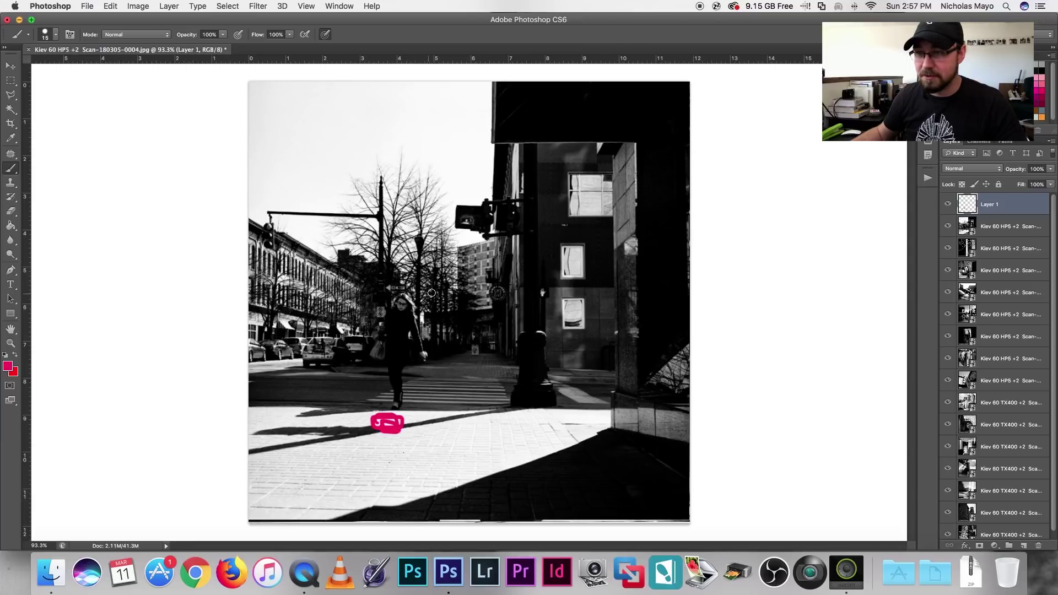
drag(411, 322, 425, 353)
mouse_move(390, 304)
mouse_down()
mouse_move(379, 328)
mouse_move(386, 312)
mouse_up()
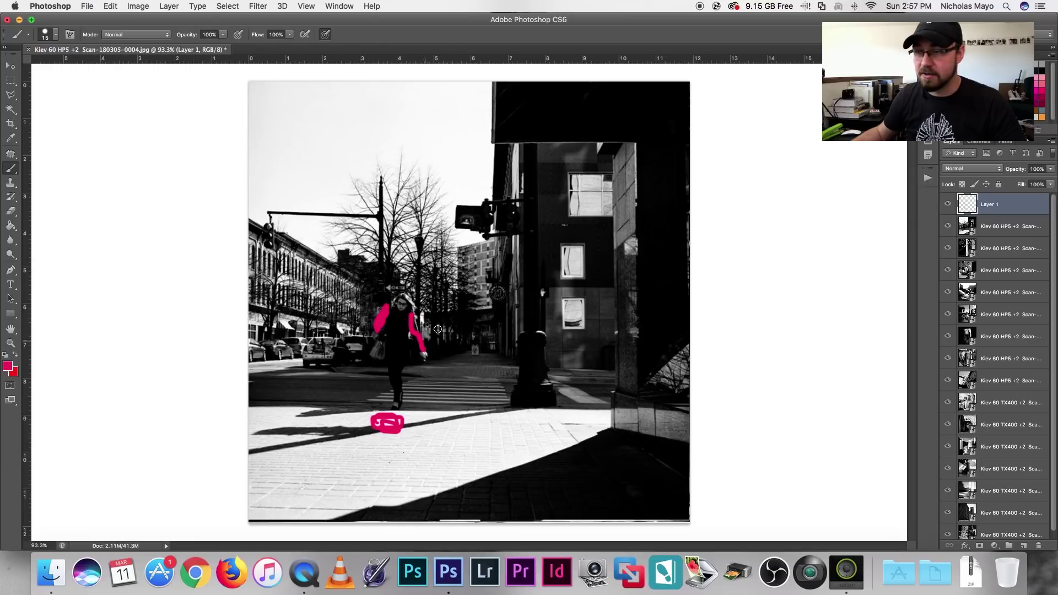
key(super+alt+z)
key(super+alt+z)
key(super+alt+z)
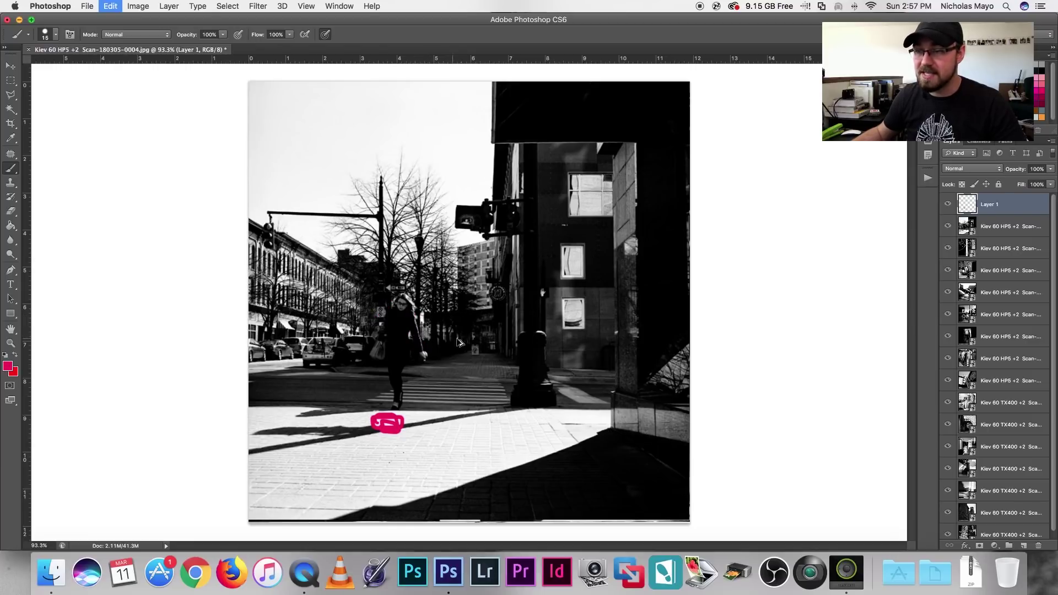
key(super+alt+z)
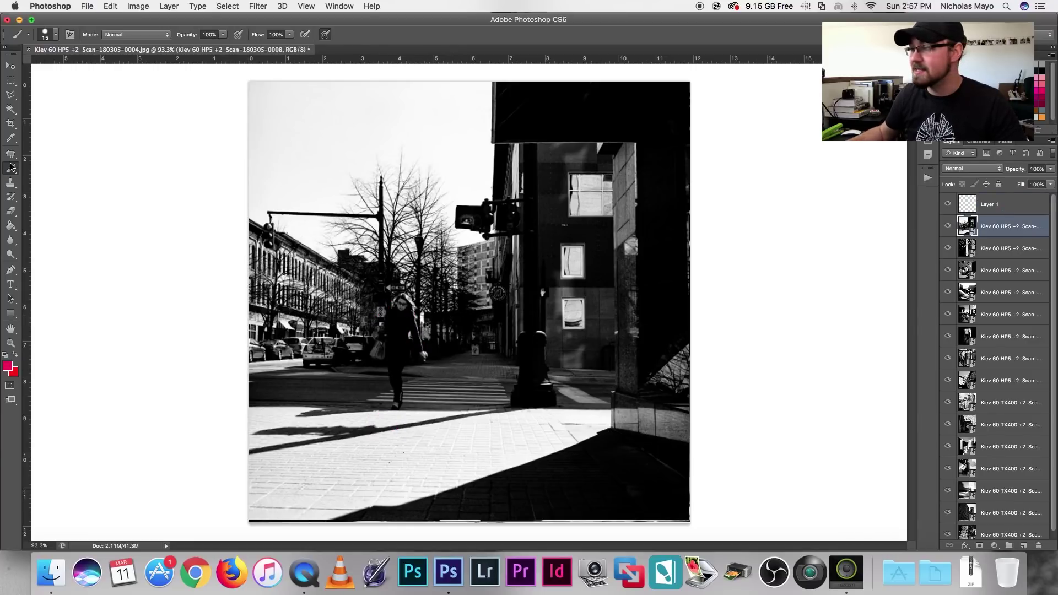
Scribble magenta over the walking woman and undo it.
click(1008, 206)
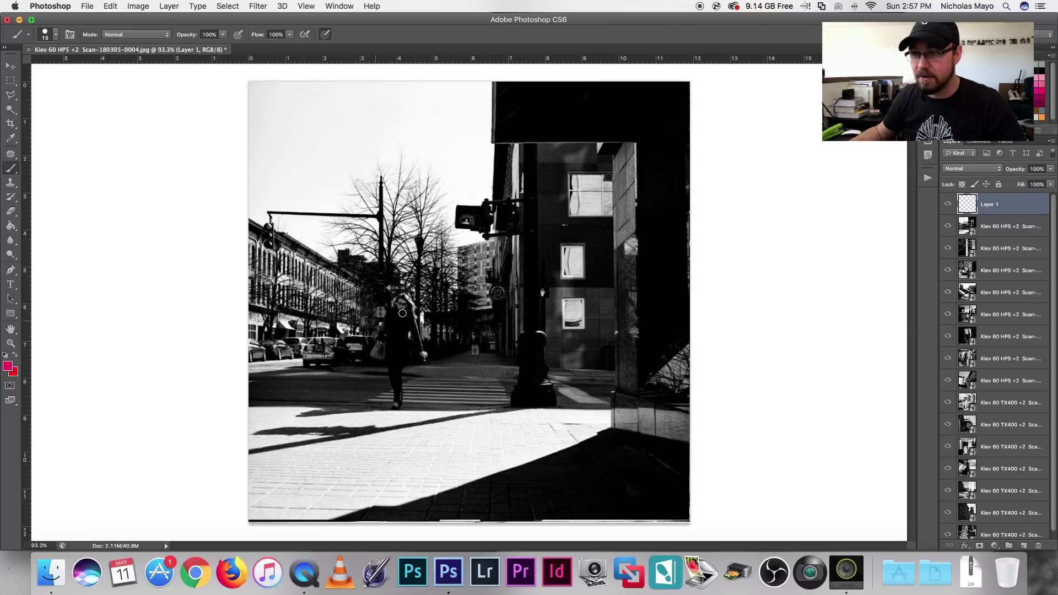
mouse_move(379, 316)
mouse_down()
mouse_move(419, 330)
mouse_move(379, 376)
mouse_move(371, 334)
mouse_up()
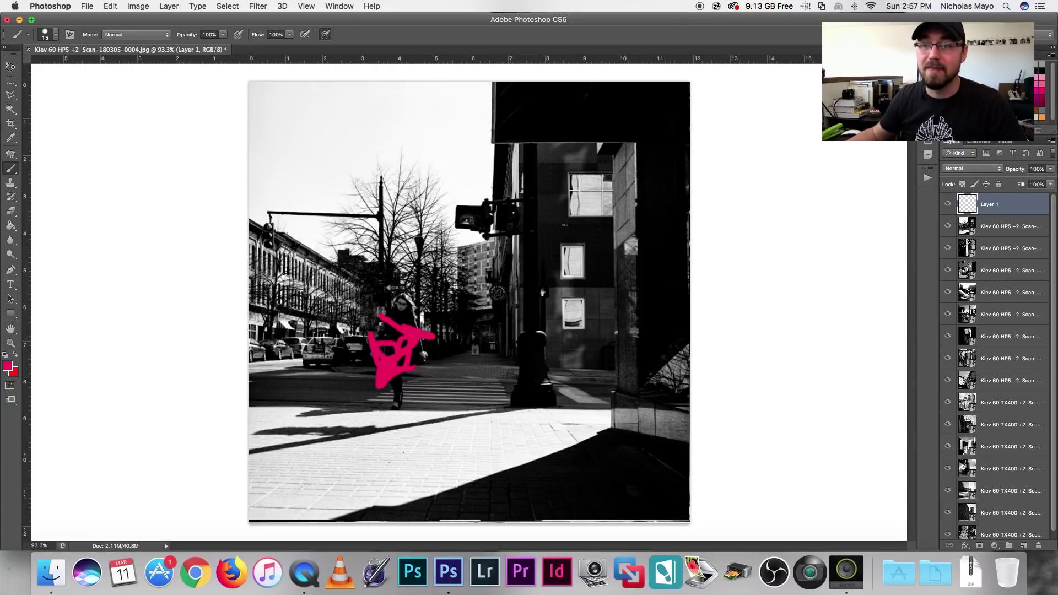
key(v)
key(ctrl+z)
Circle a spot on the pavement in magenta, then undo it.
click(1025, 226)
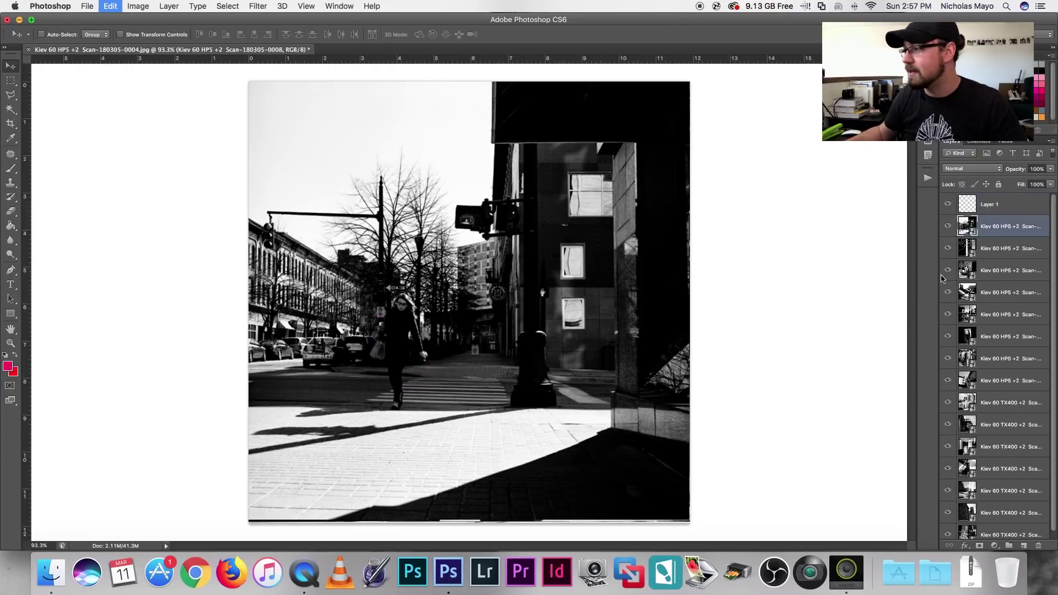
click(1029, 204)
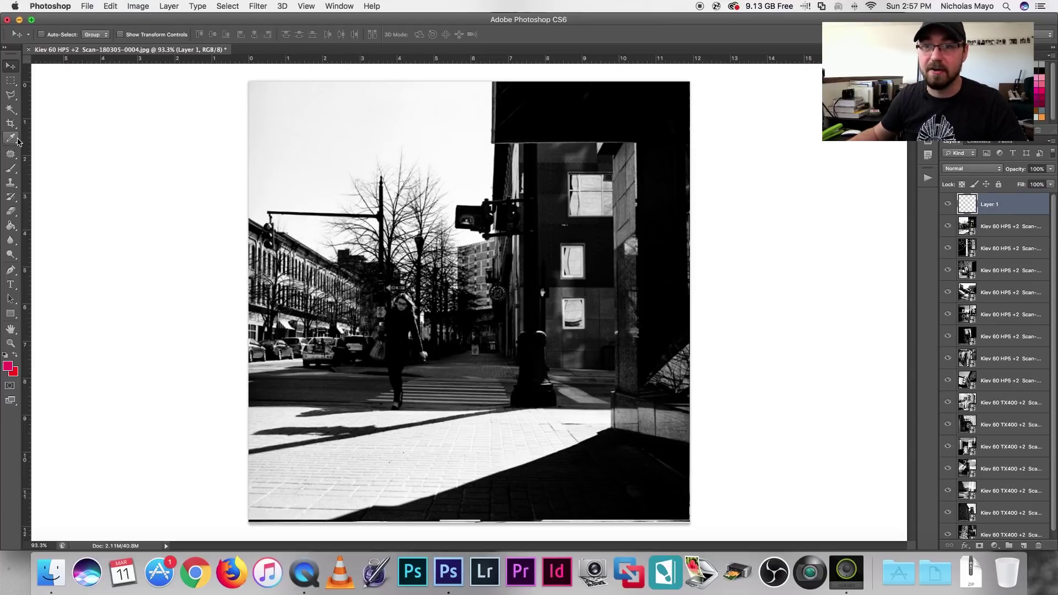
click(11, 169)
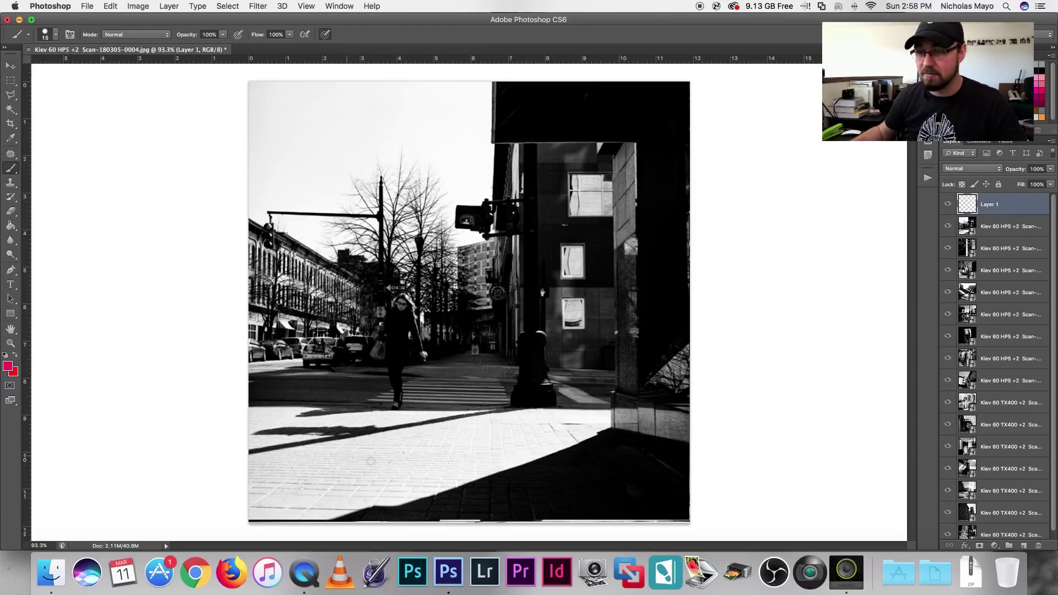
mouse_move(359, 463)
mouse_down()
mouse_move(383, 467)
mouse_move(386, 453)
mouse_up()
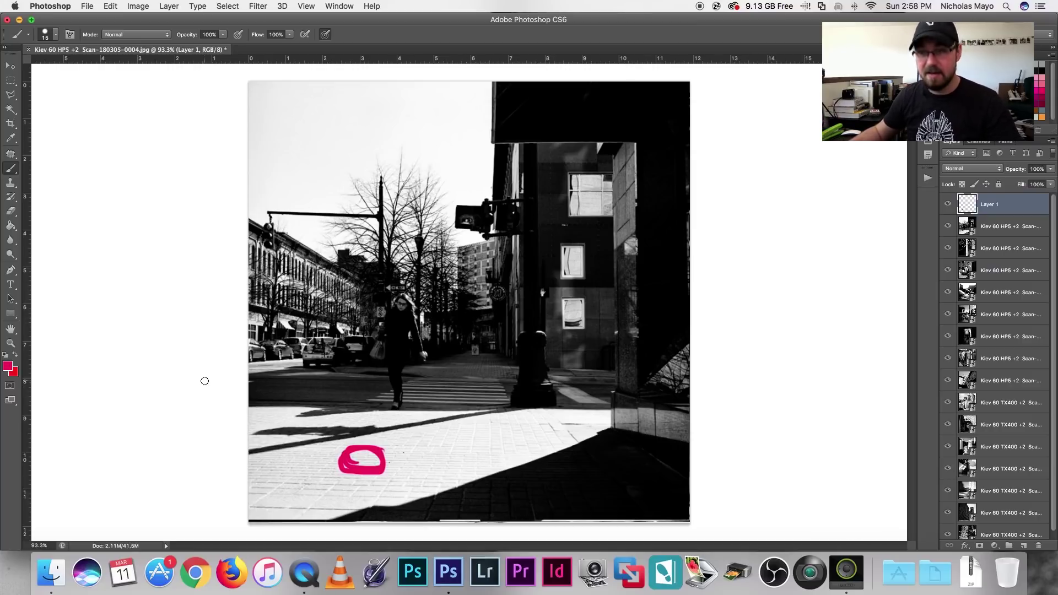
click(11, 65)
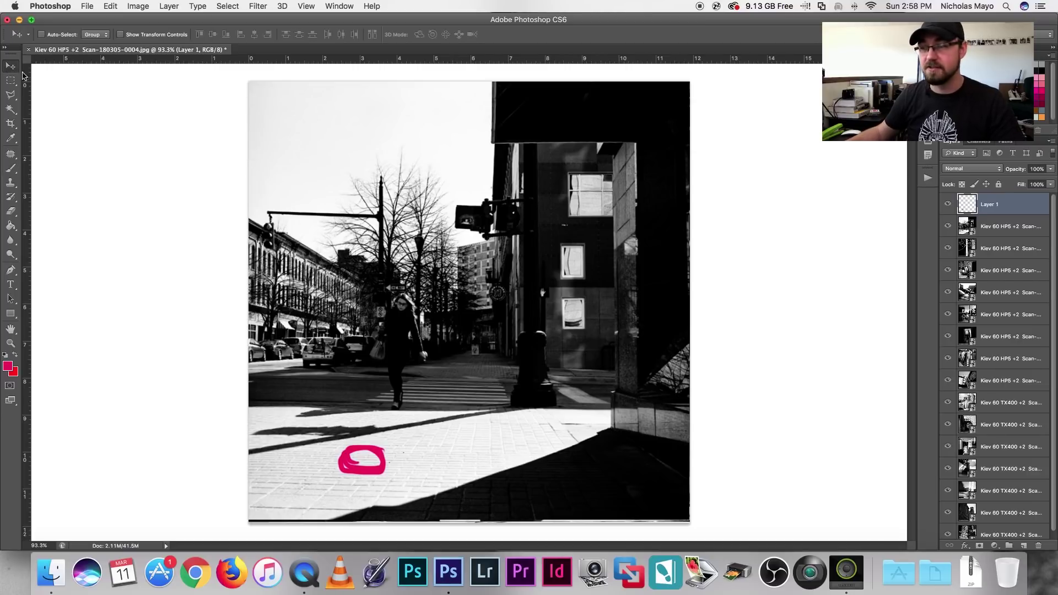
key(cmd+z)
key(alt+bracketleft)
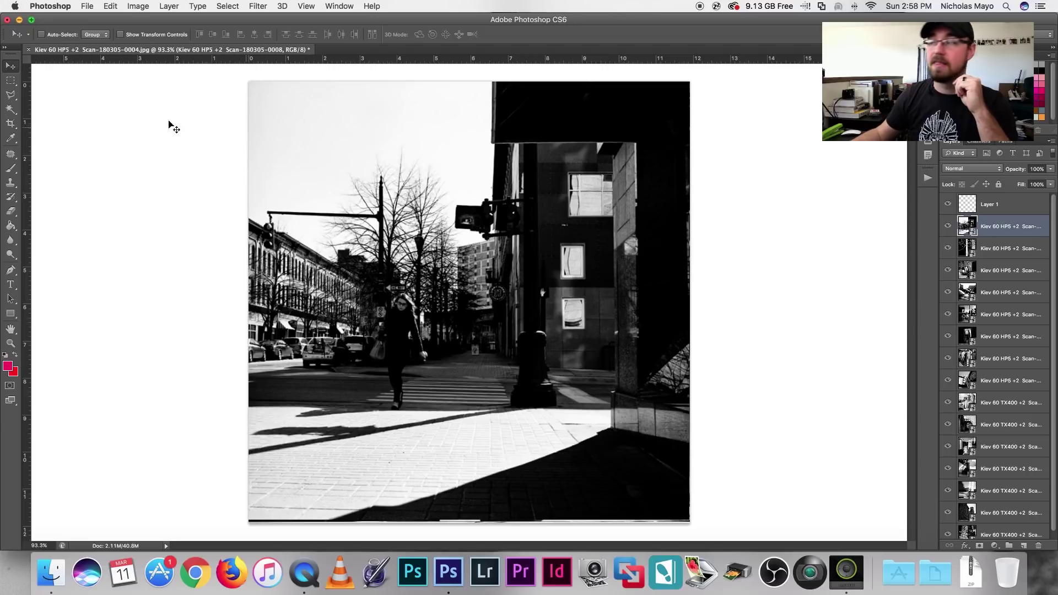
Frame the street scene in magenta, undo it, and delete the street scan layer.
click(11, 168)
click(969, 206)
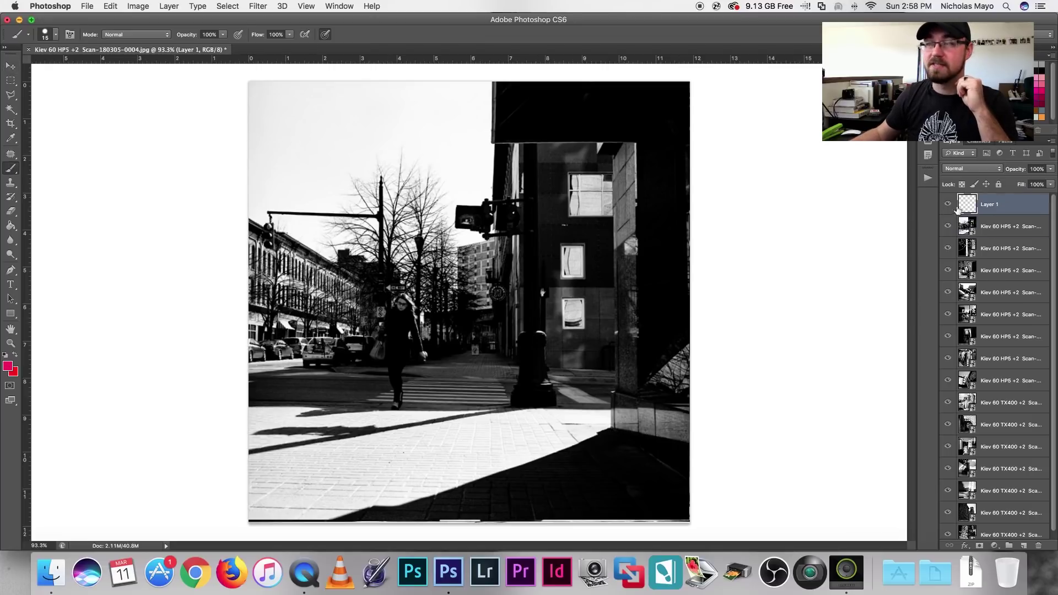
mouse_move(272, 102)
mouse_down()
mouse_move(653, 117)
mouse_move(642, 290)
mouse_move(648, 488)
mouse_move(297, 493)
mouse_move(268, 407)
mouse_move(248, 265)
mouse_move(284, 109)
mouse_move(284, 367)
mouse_move(311, 488)
mouse_up()
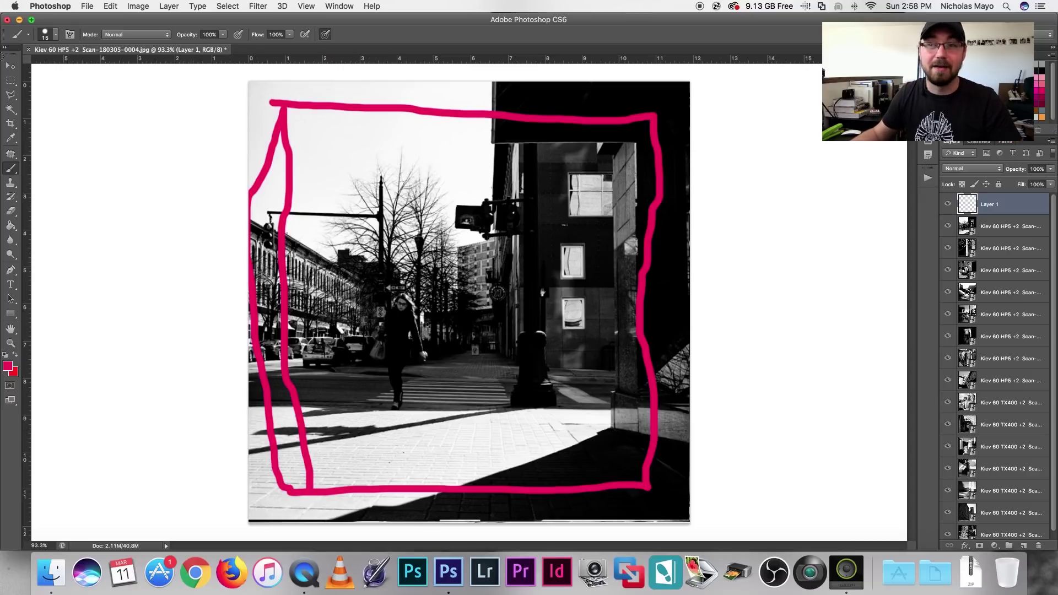
key(v)
key(super+z)
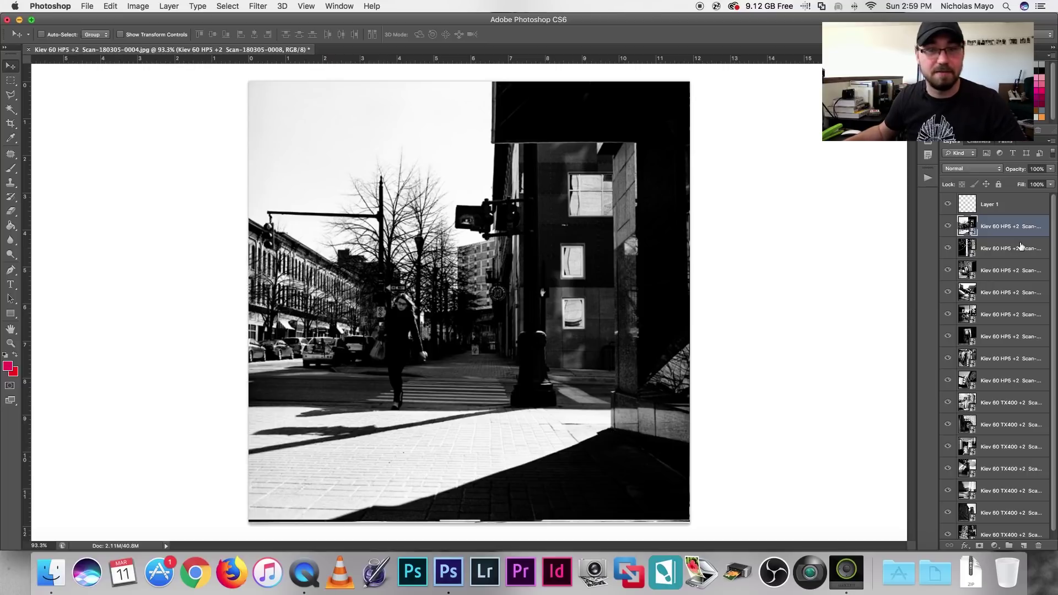
key(BackSpace)
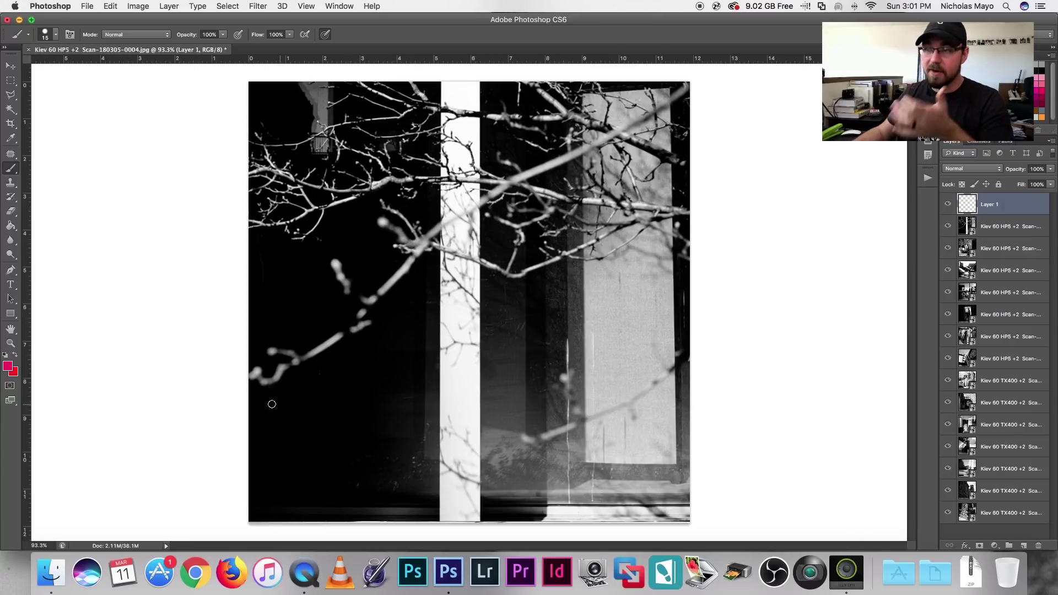
Draw a straight diagonal line along the main branch, then undo it.
click(252, 377)
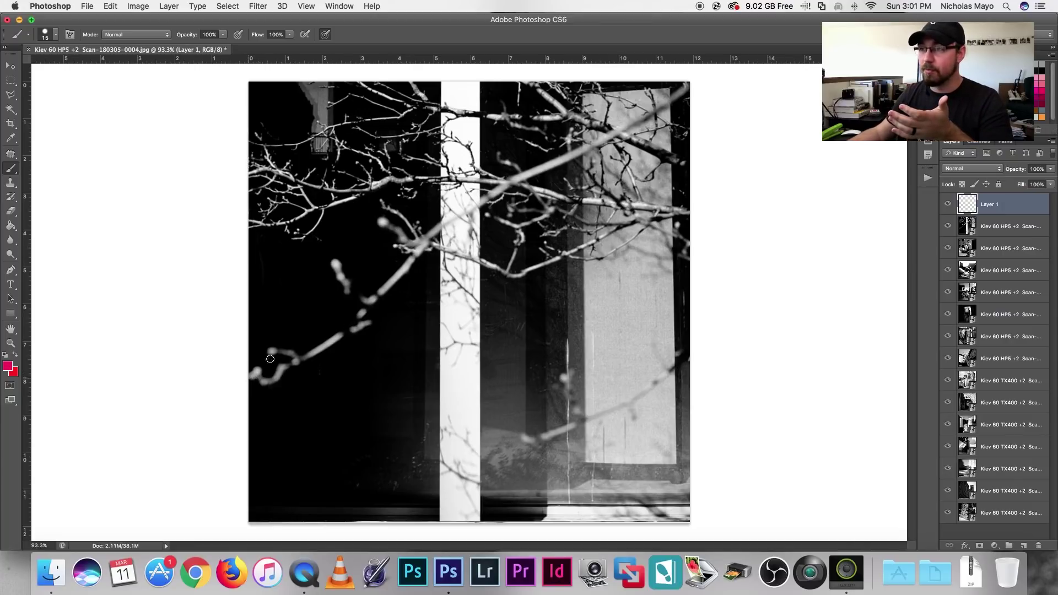
shift+click(668, 83)
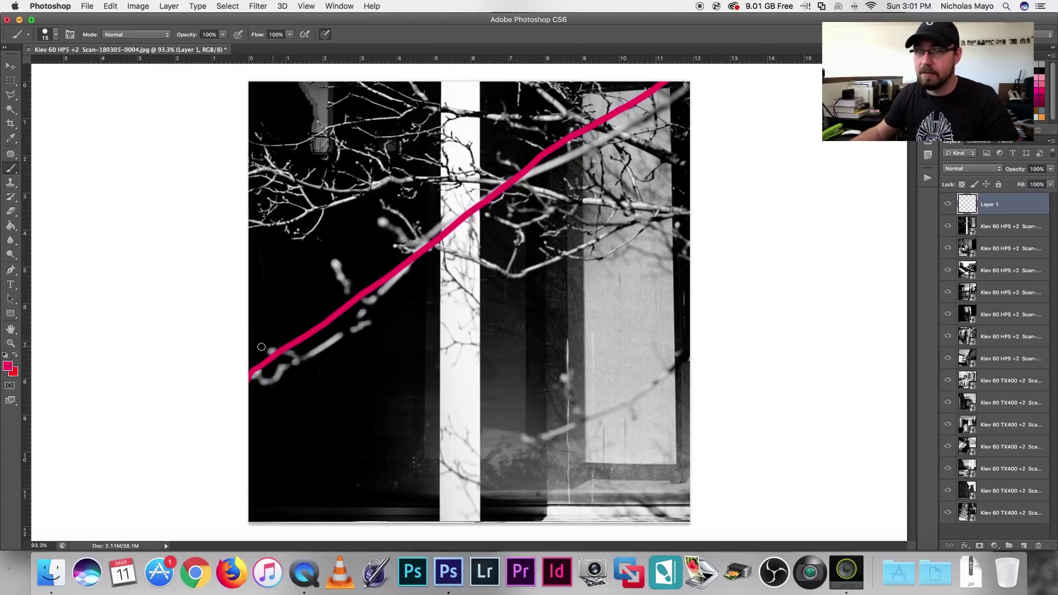
click(11, 66)
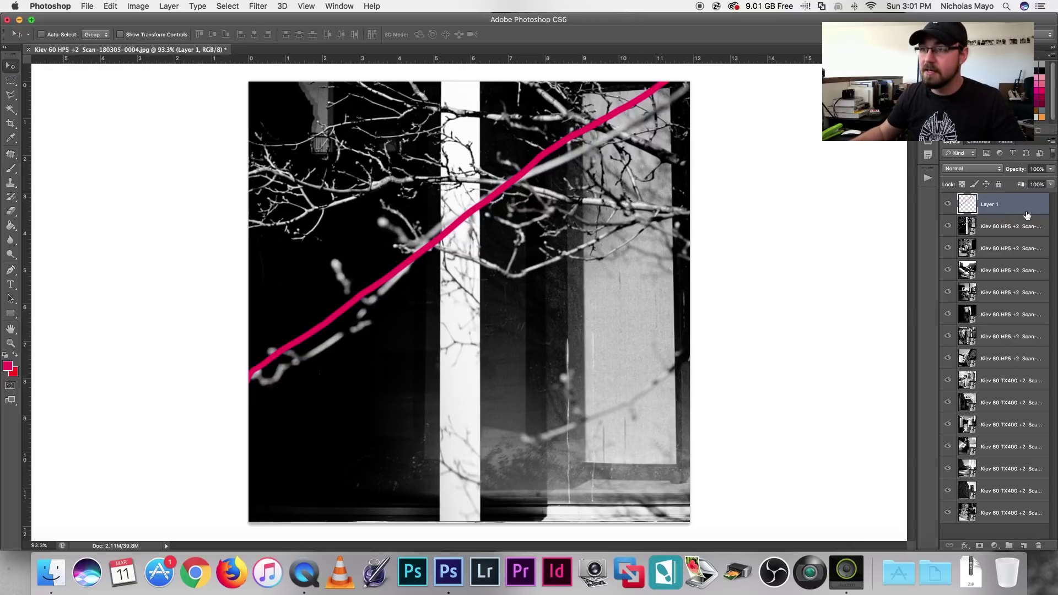
key(super+z)
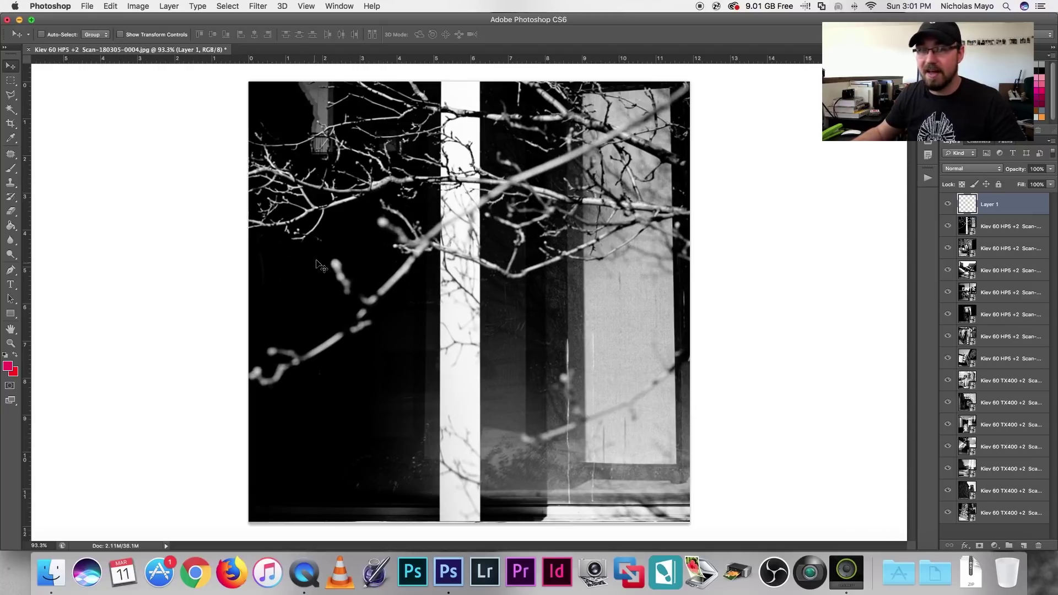
Repaint a magenta stroke along the branch from lower left to upper right.
click(13, 168)
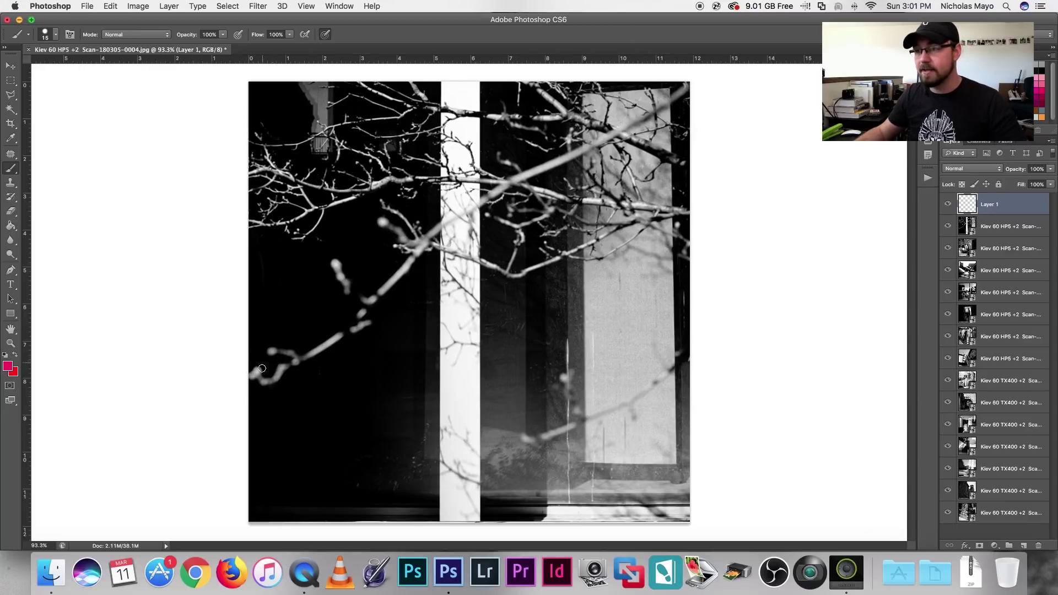
drag(251, 376, 696, 85)
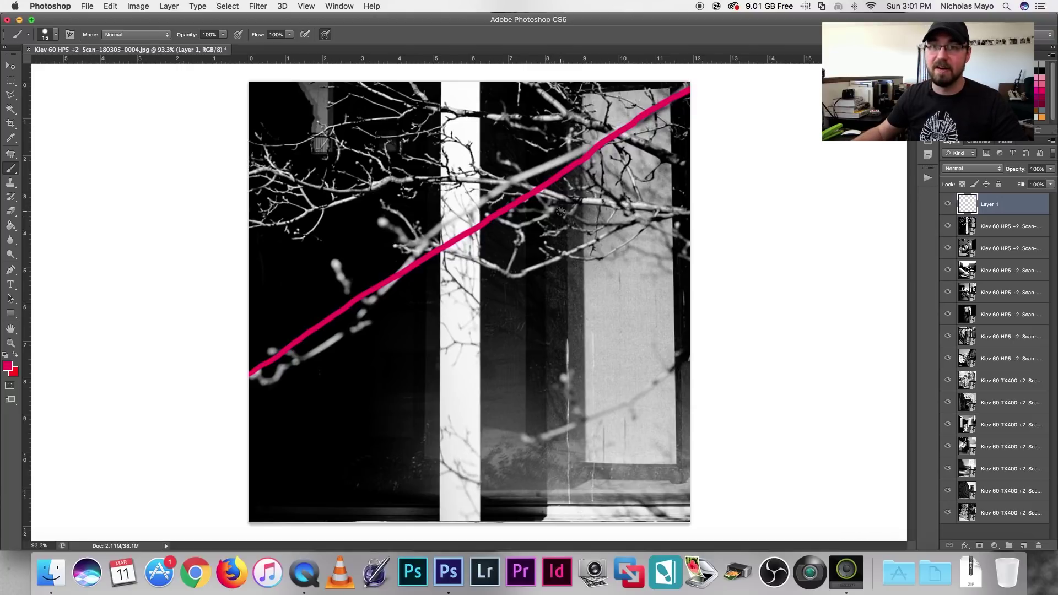
click(11, 66)
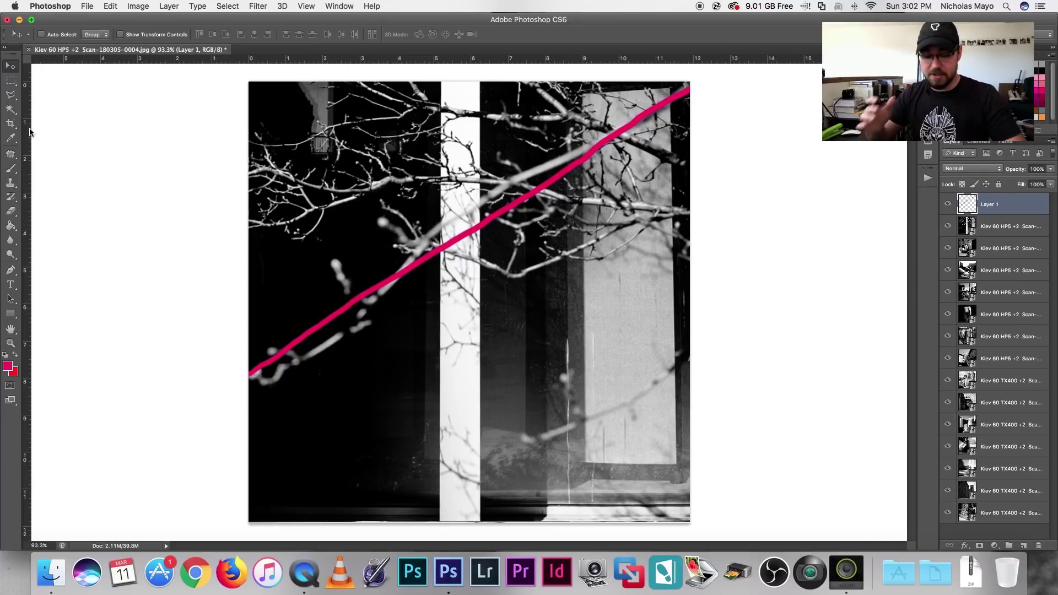
Undo the branch stroke, repaint a red line along the diagonal branch, and undo it again.
key(super+z)
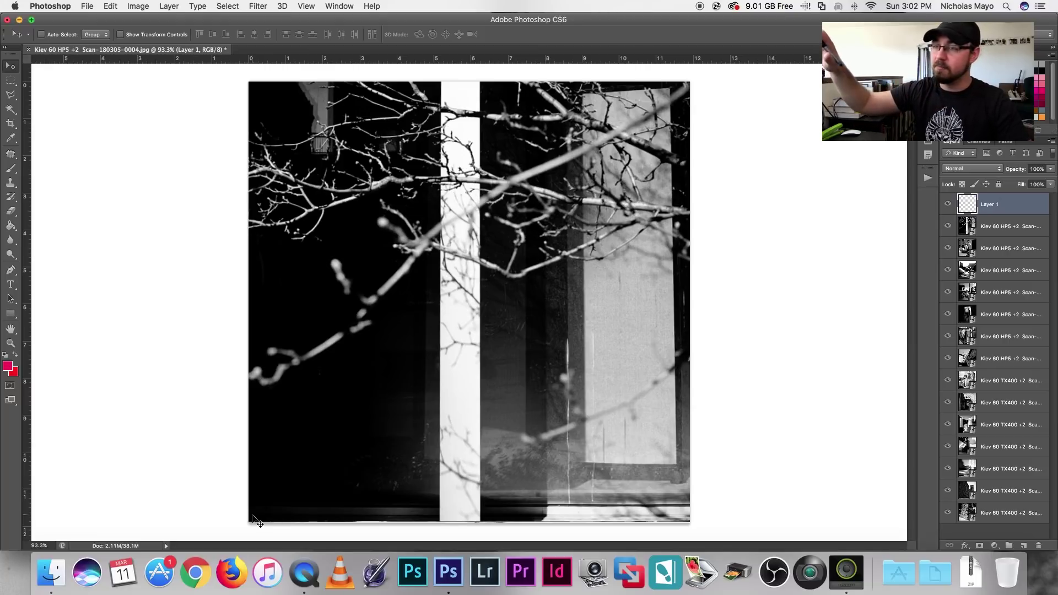
key(b)
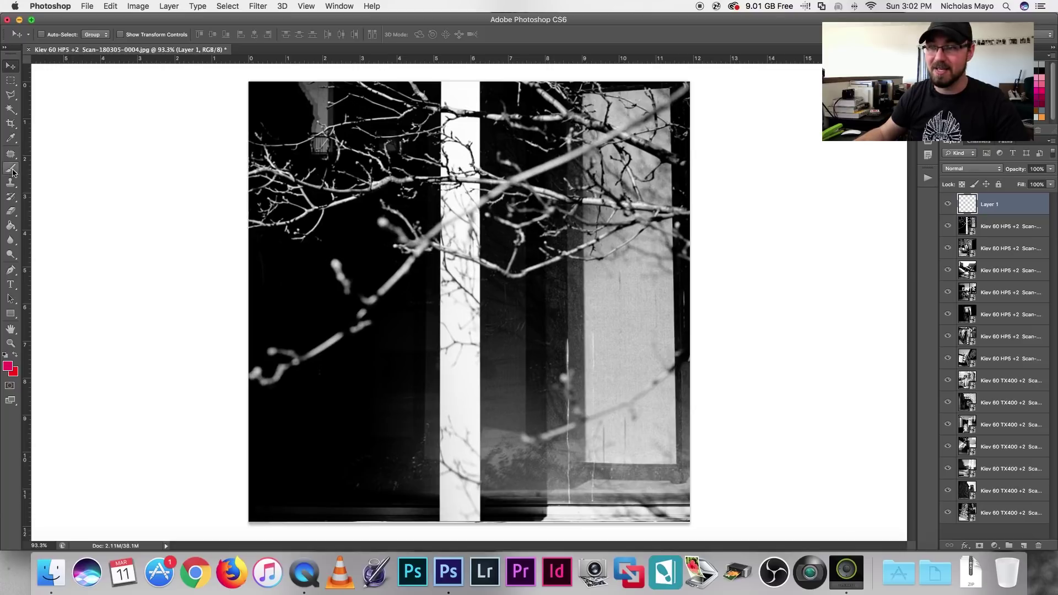
mouse_move(257, 383)
mouse_down()
mouse_move(554, 165)
mouse_move(668, 105)
mouse_up()
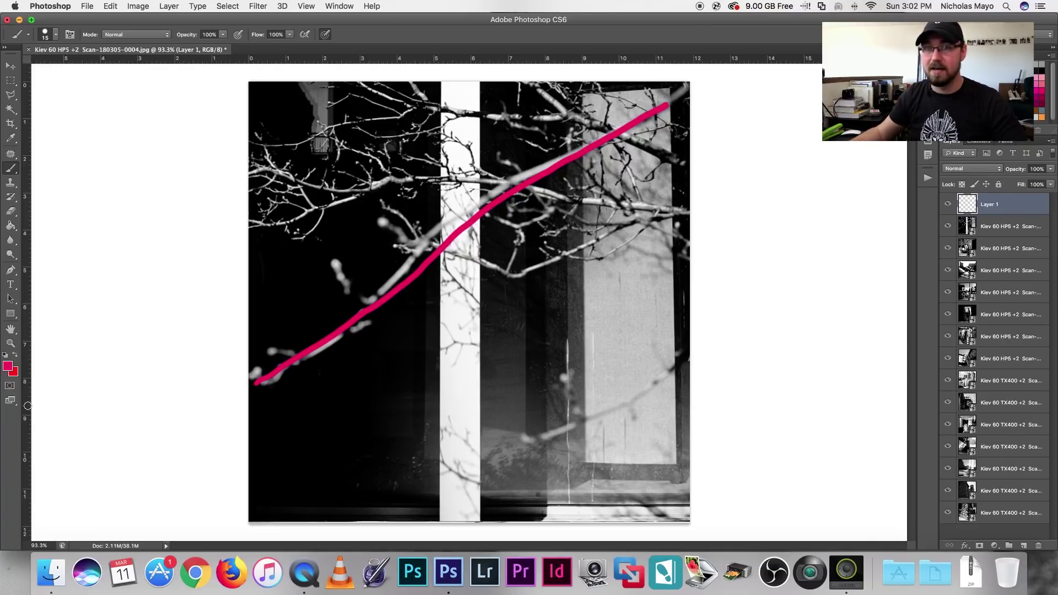
click(10, 66)
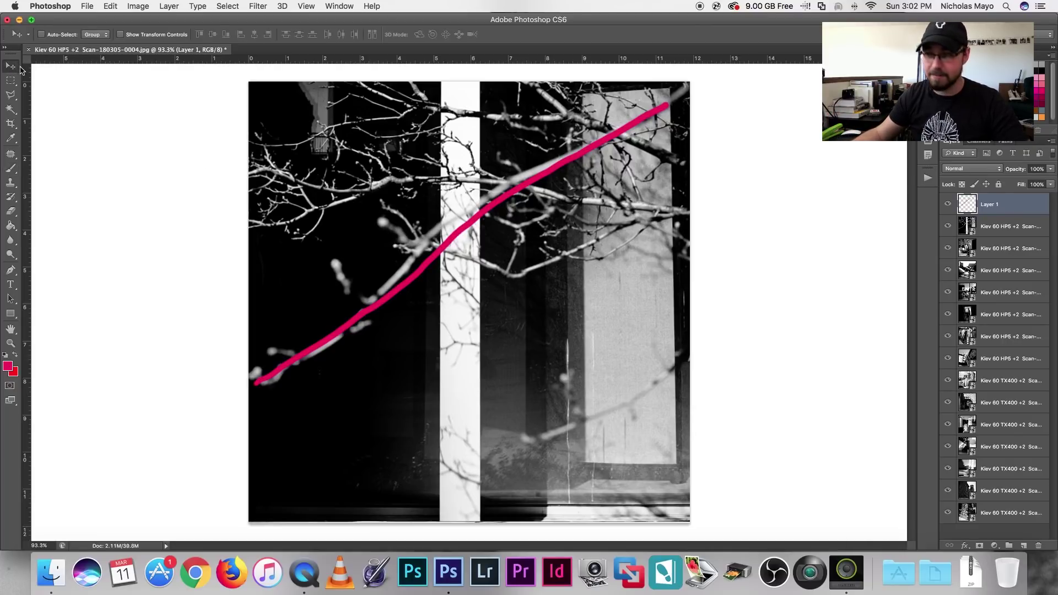
key(super+z)
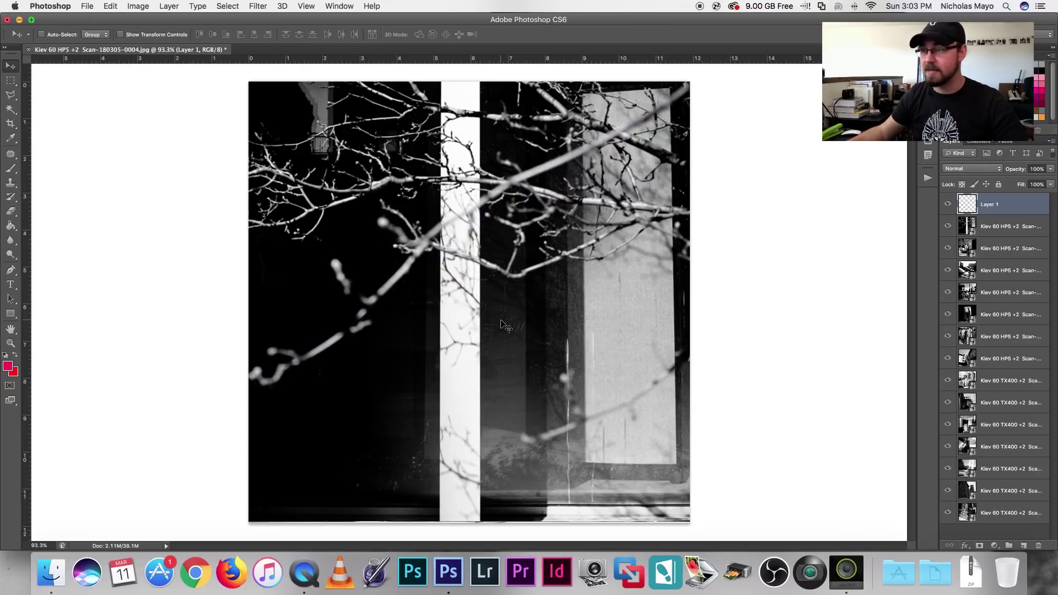
Delete the branches scan layer so the scooter photo shows.
drag(987, 228, 1001, 237)
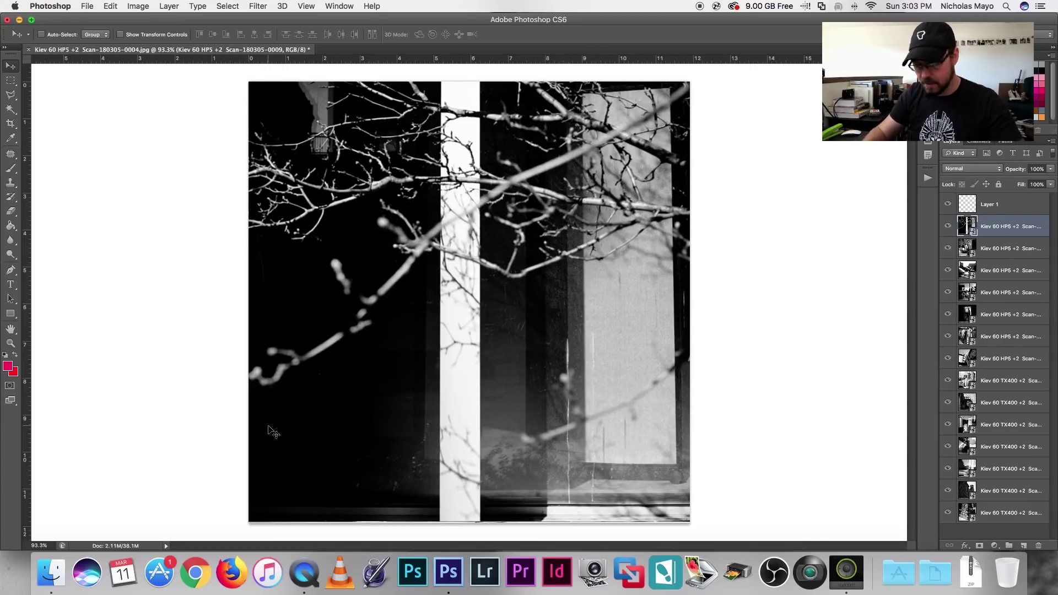
key(BackSpace)
key(b)
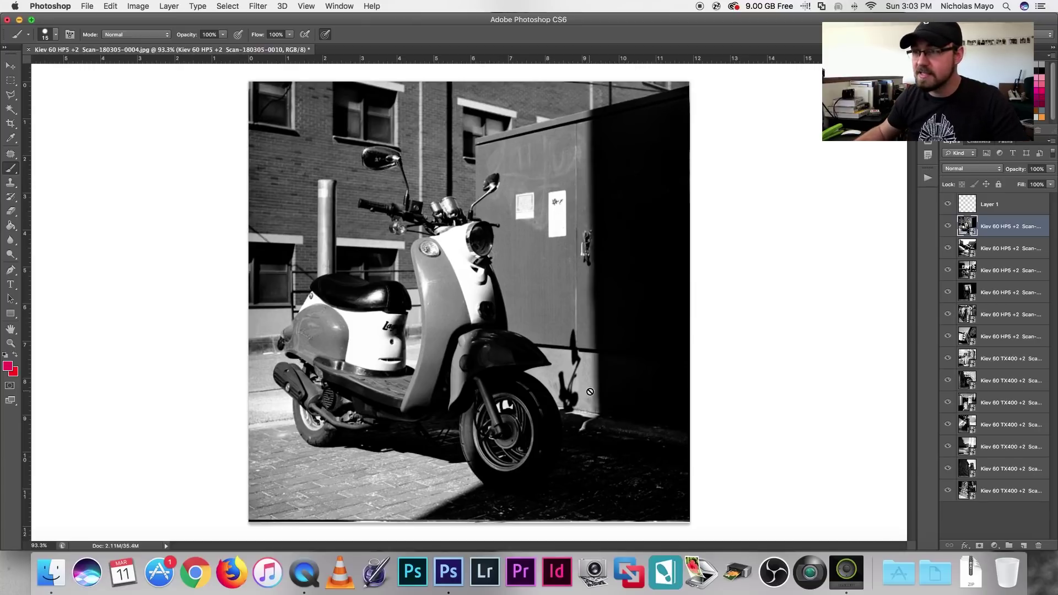
click(1009, 208)
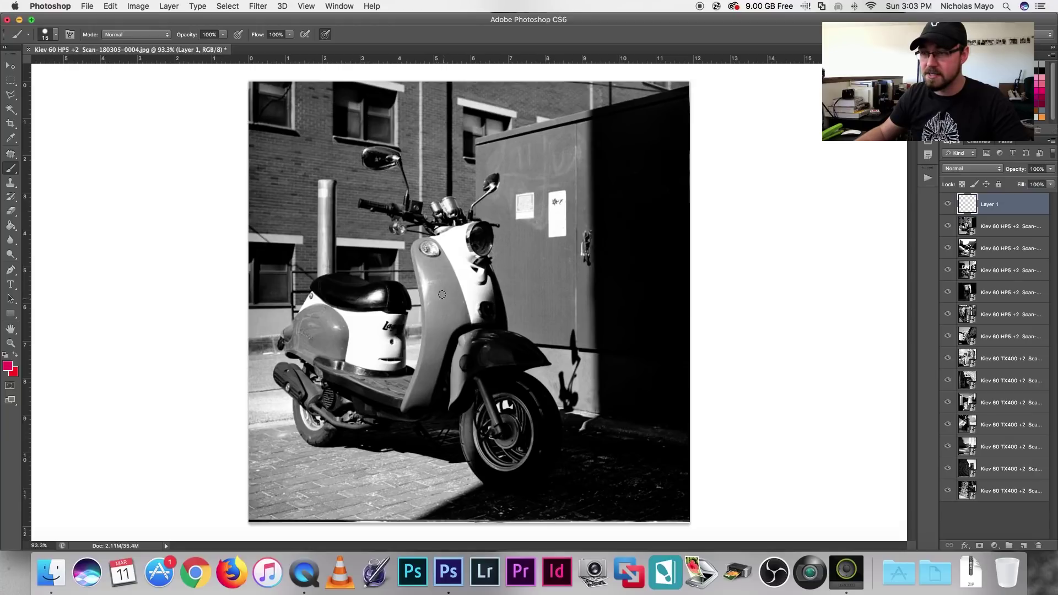
mouse_move(440, 288)
mouse_down()
mouse_move(447, 337)
mouse_move(431, 371)
mouse_up()
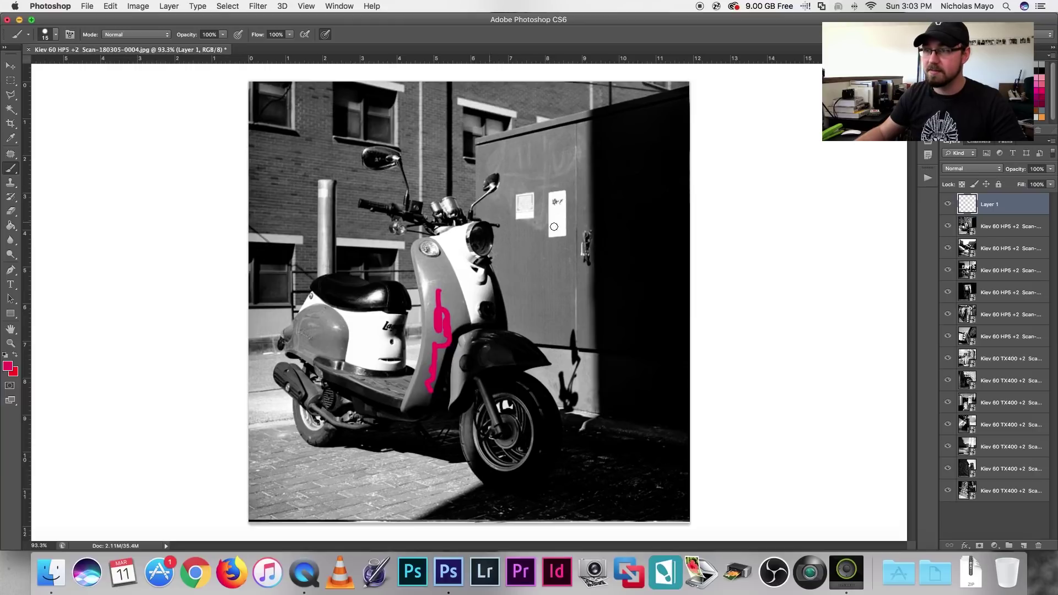
click(11, 65)
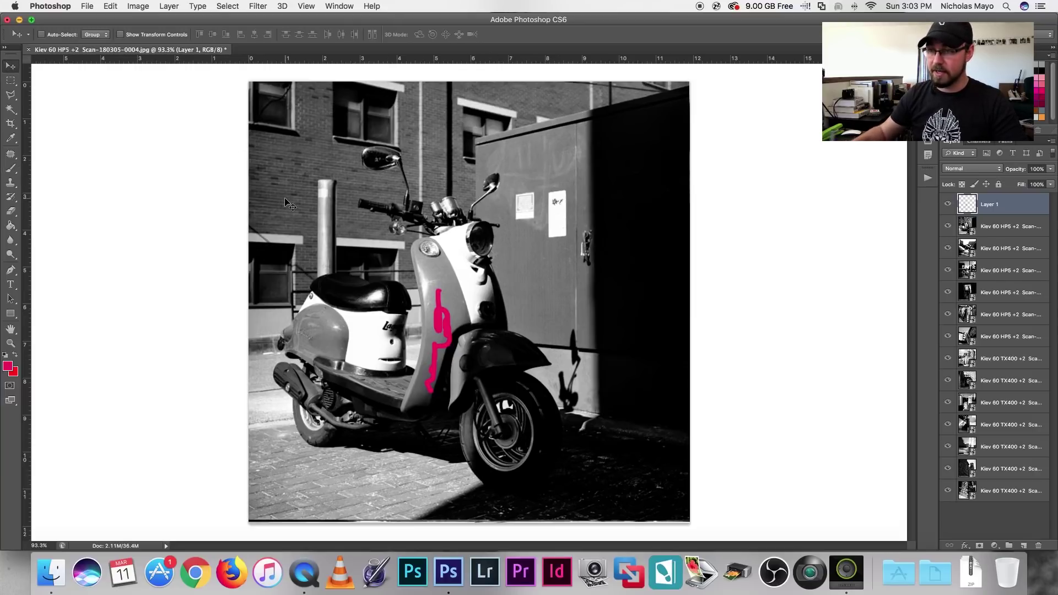
key(super+z)
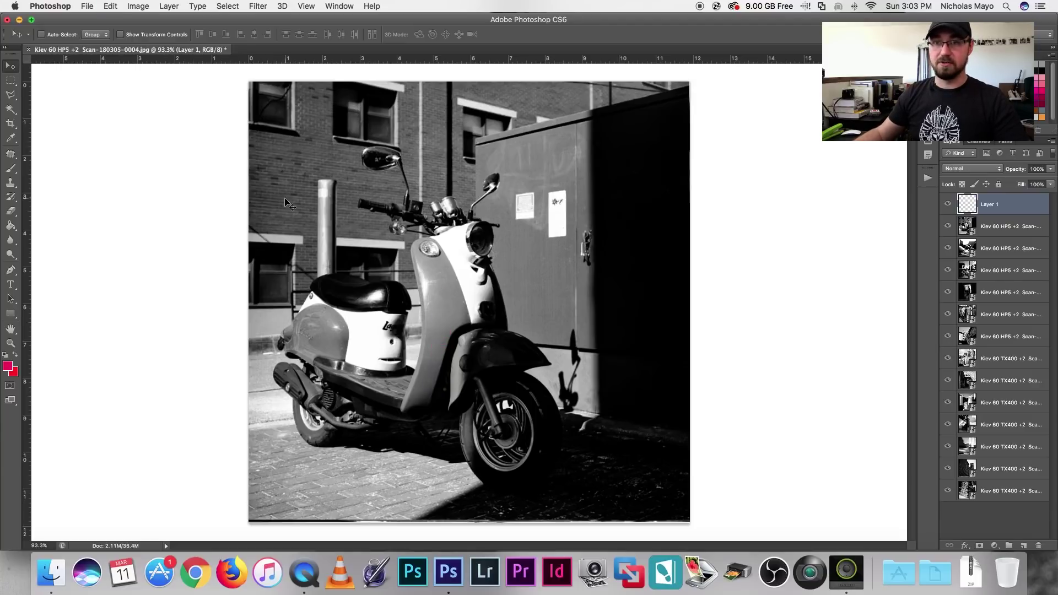
click(11, 168)
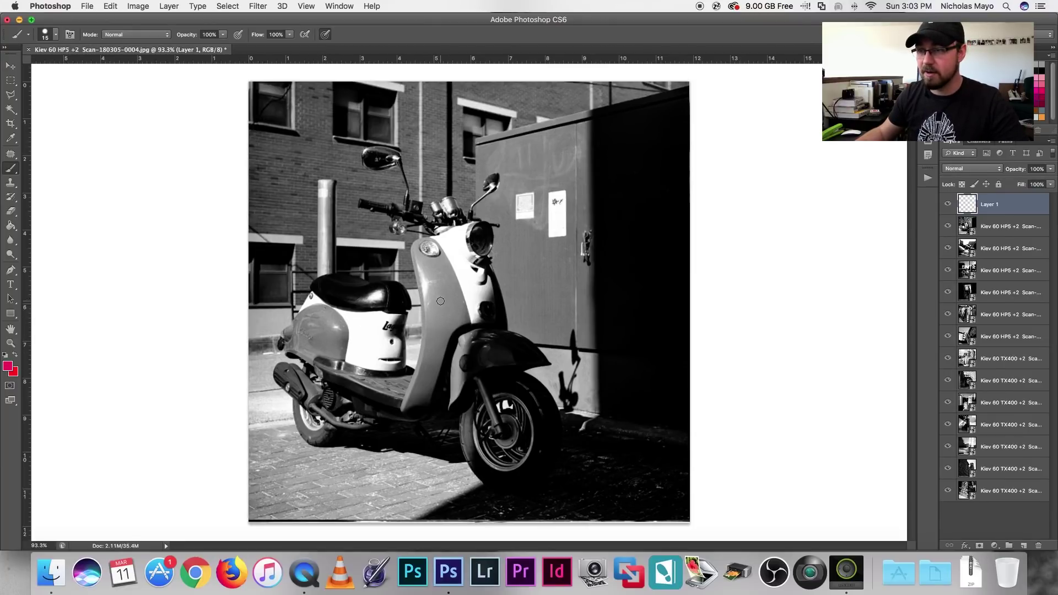
Mark the scooter's front, brick wall, pavement patch and grey box edge with red loops and lines.
mouse_move(443, 310)
mouse_down()
mouse_move(460, 289)
mouse_move(469, 302)
mouse_move(518, 272)
mouse_up()
drag(354, 186, 350, 182)
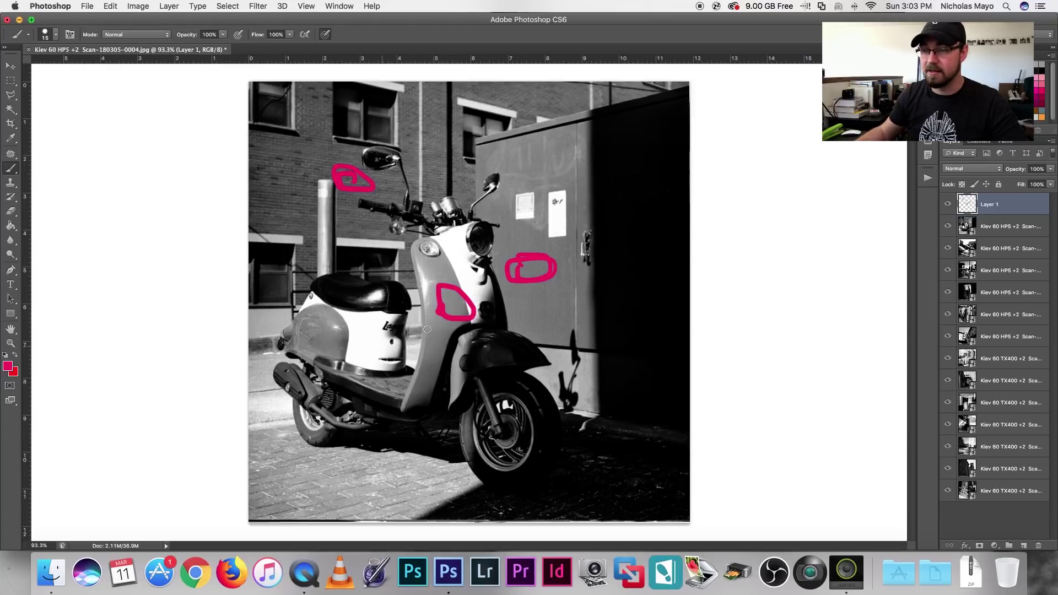
drag(326, 496, 323, 498)
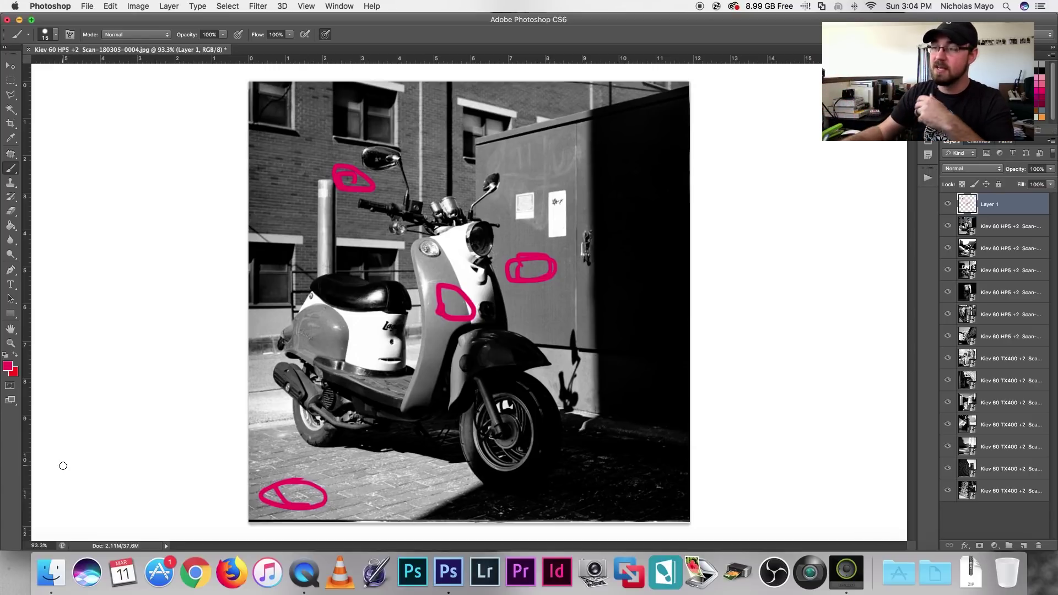
mouse_move(588, 83)
mouse_down()
mouse_move(599, 152)
mouse_move(595, 352)
mouse_move(610, 416)
mouse_move(391, 524)
mouse_up()
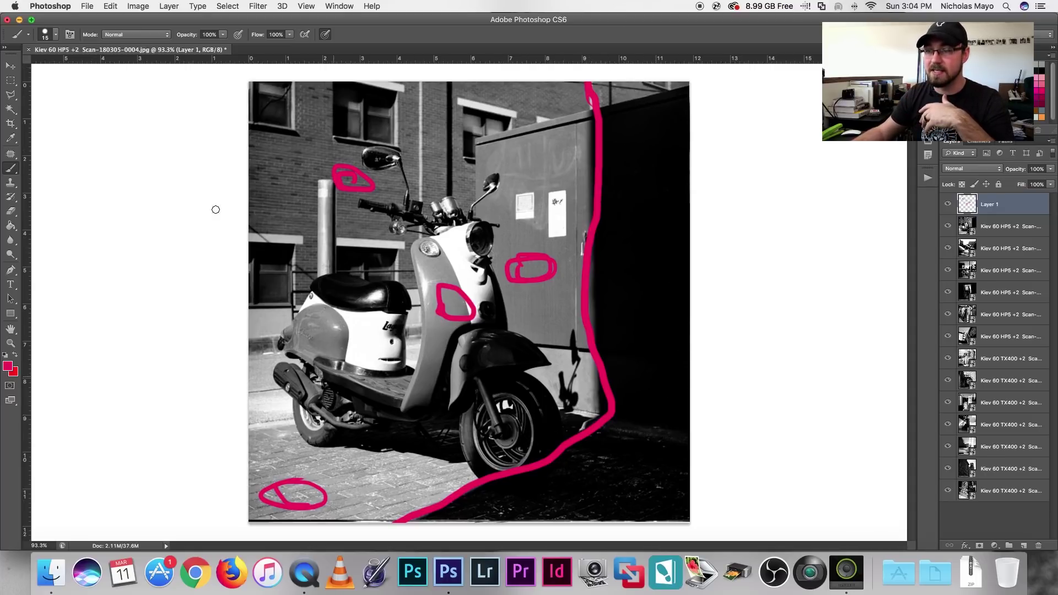
drag(251, 175, 306, 217)
Erase all red marks by selecting the whole canvas and deleting, then deselect.
click(10, 65)
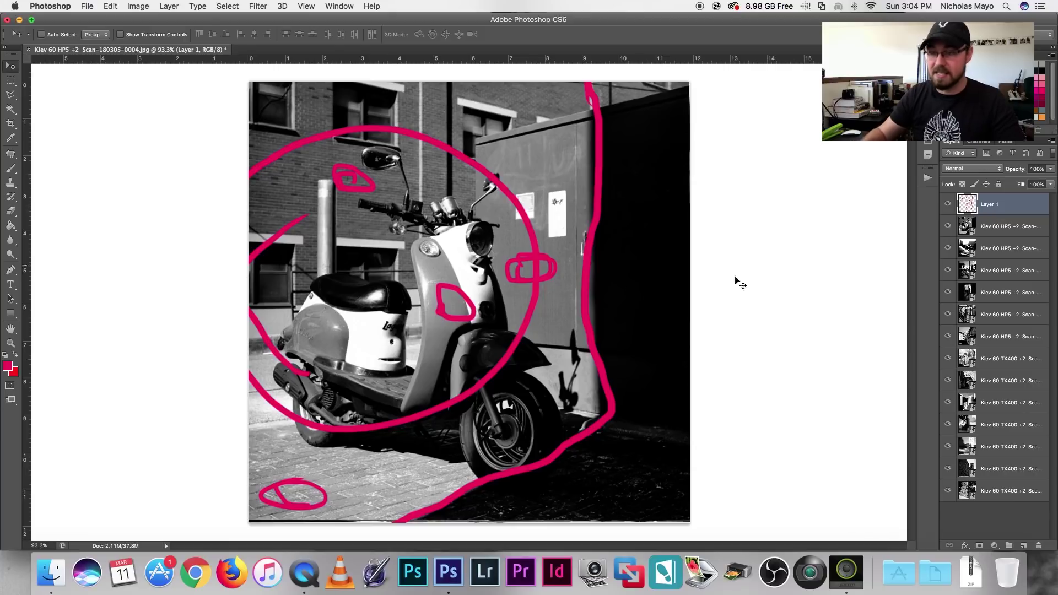
key(super+a)
key(BackSpace)
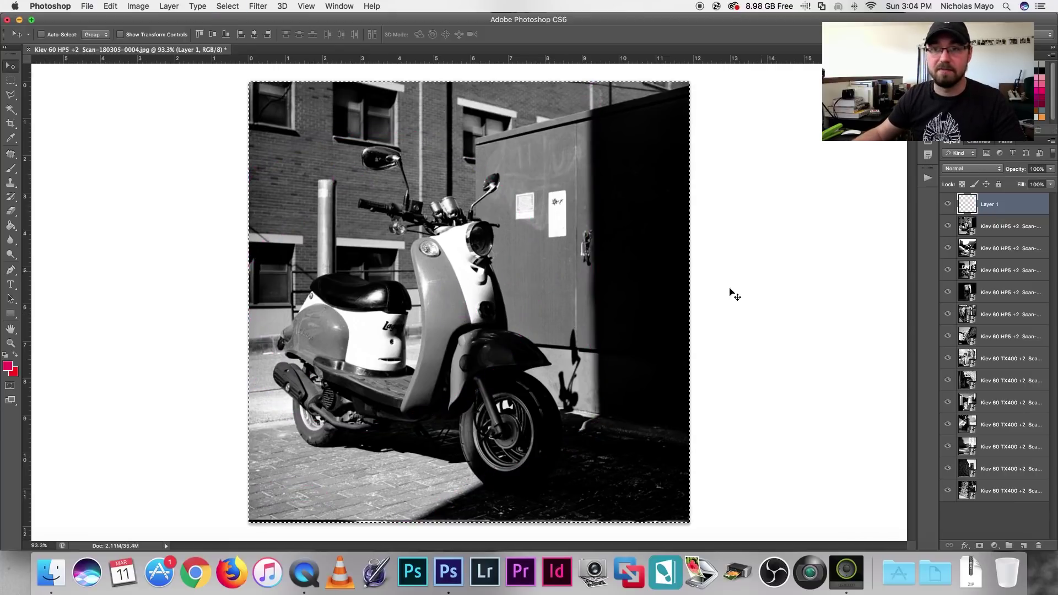
click(11, 168)
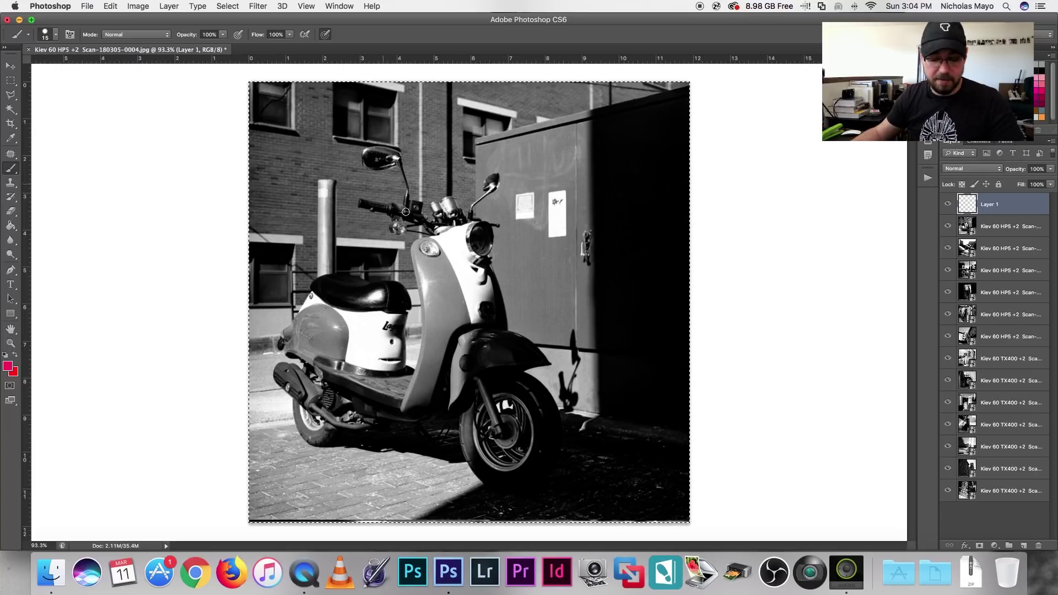
key(super+d)
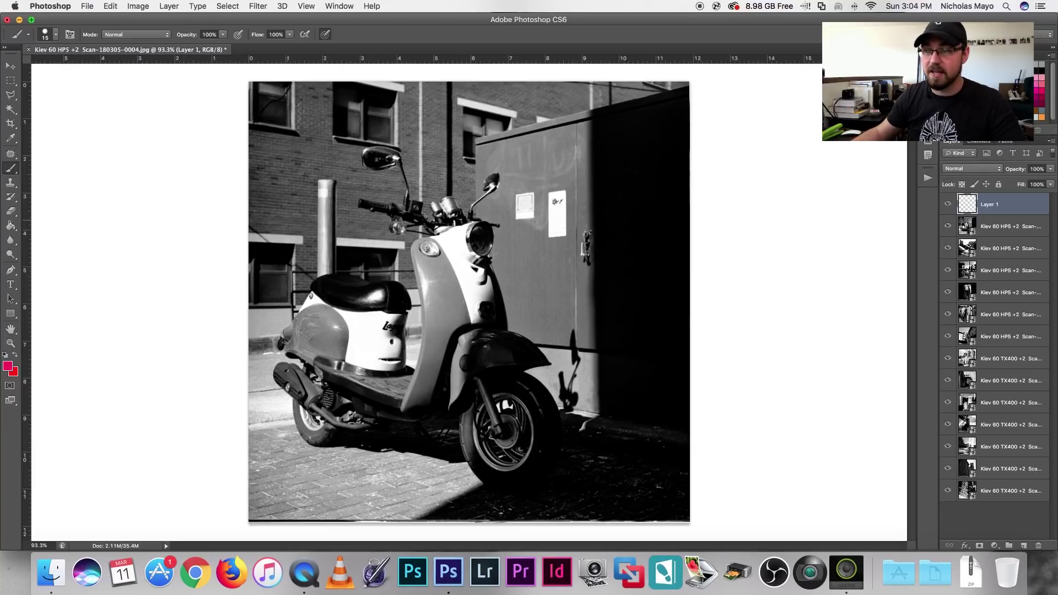
Paint a red stroke down the bollard behind the scooter, then undo it.
drag(328, 189, 334, 268)
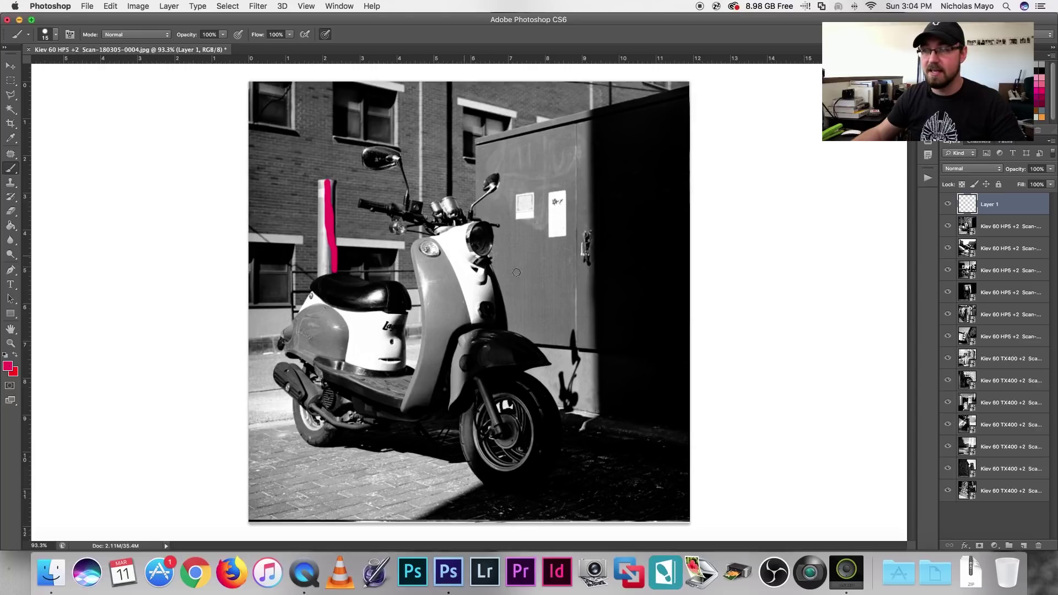
key(v)
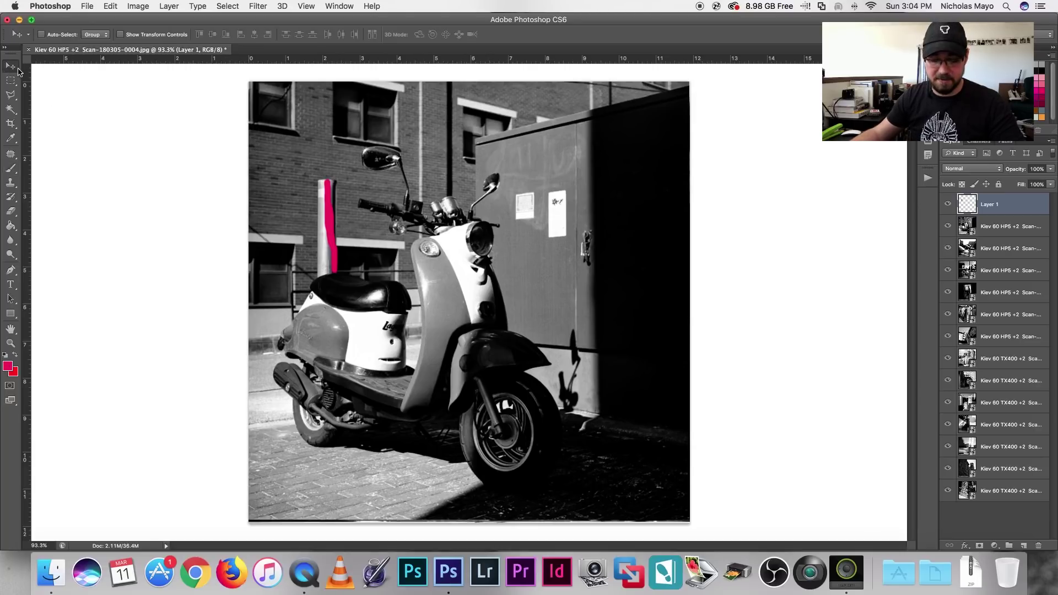
key(super+z)
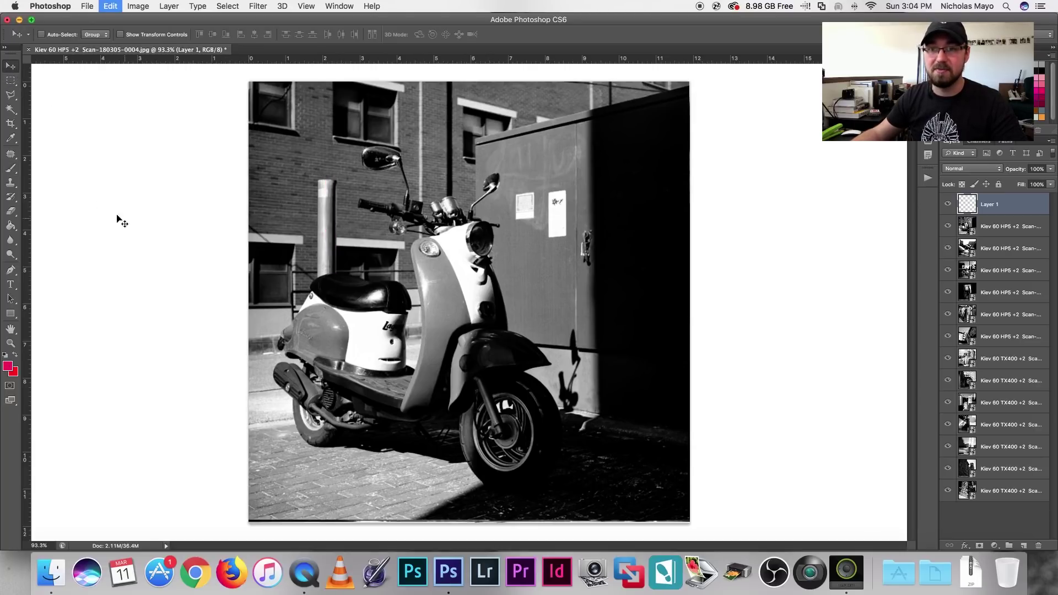
click(13, 168)
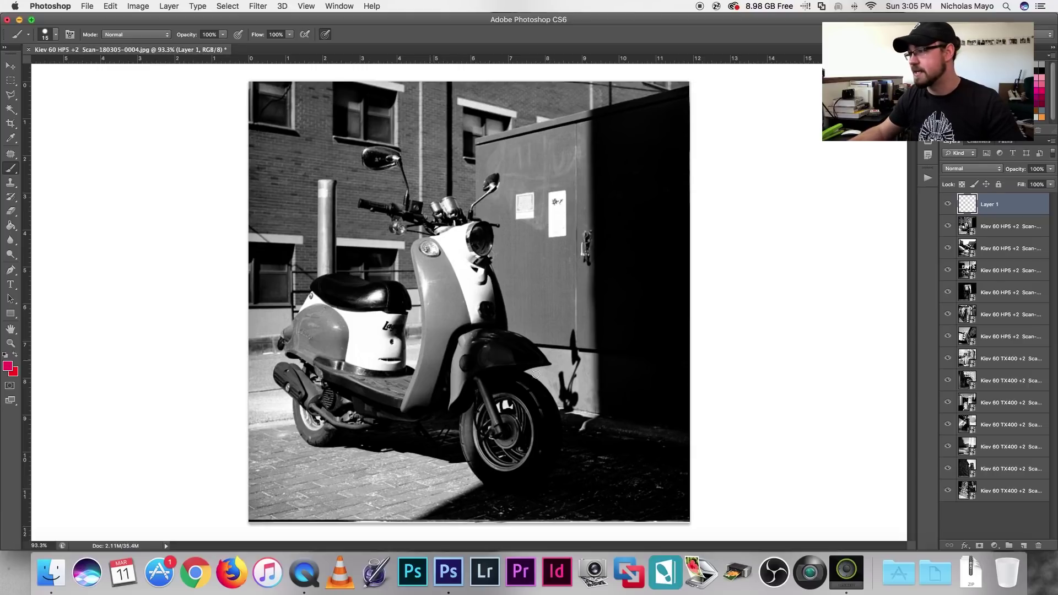
Delete the scooter scan, then draw straight and wavy red lines across the cars photo's top and bottom.
key(BackSpace)
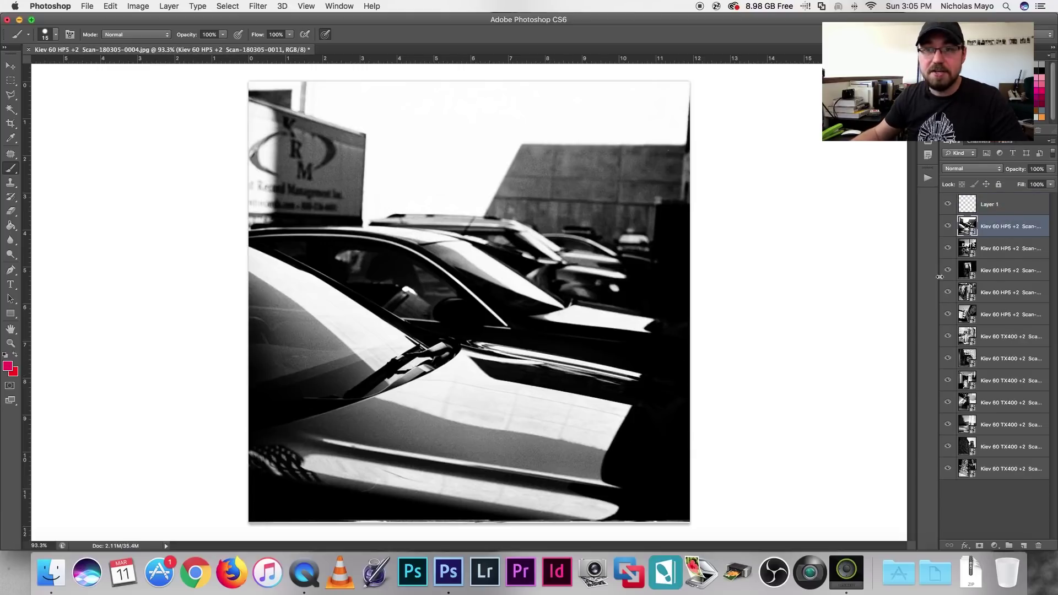
click(1017, 204)
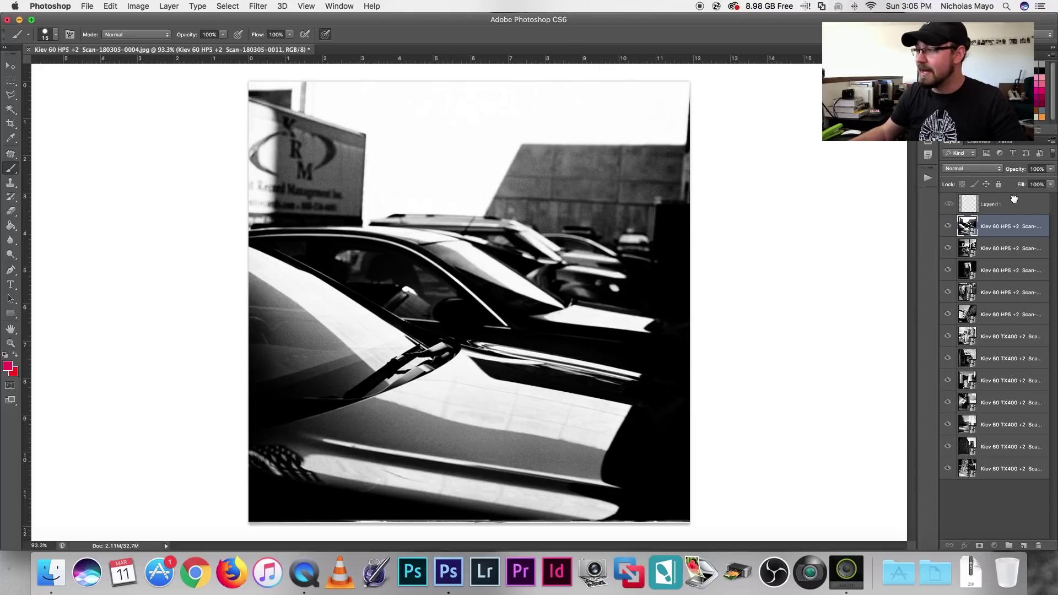
drag(247, 186, 683, 179)
drag(216, 485, 782, 458)
mouse_move(266, 110)
mouse_down()
mouse_move(442, 133)
mouse_move(692, 116)
mouse_up()
mouse_move(260, 510)
mouse_down()
mouse_move(590, 482)
mouse_move(764, 491)
mouse_up()
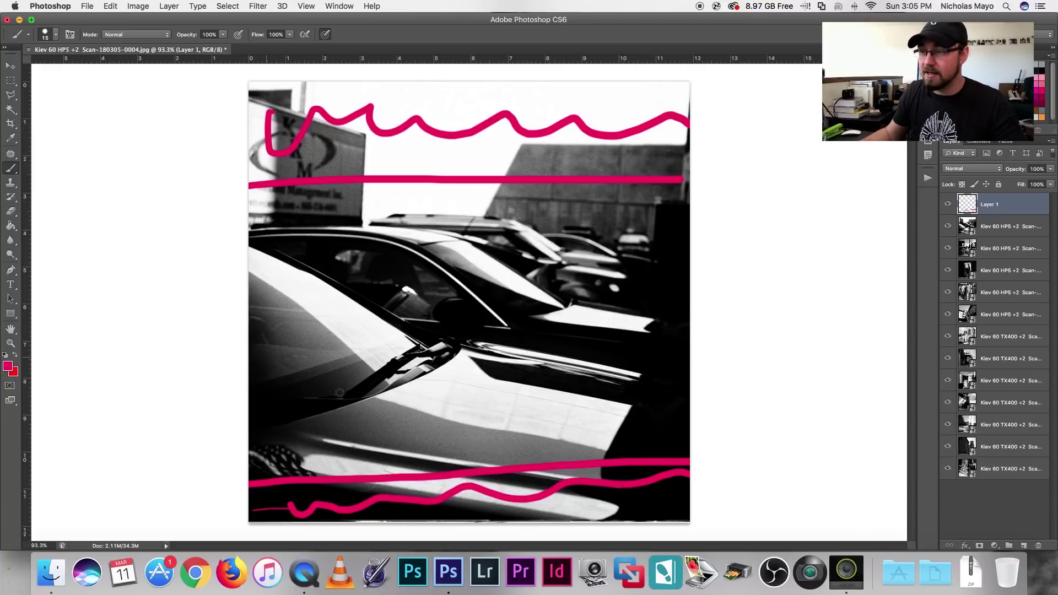
Add diagonal and wavy red lines along the car bodies and rows of parked cars.
drag(251, 272, 653, 400)
drag(360, 250, 686, 345)
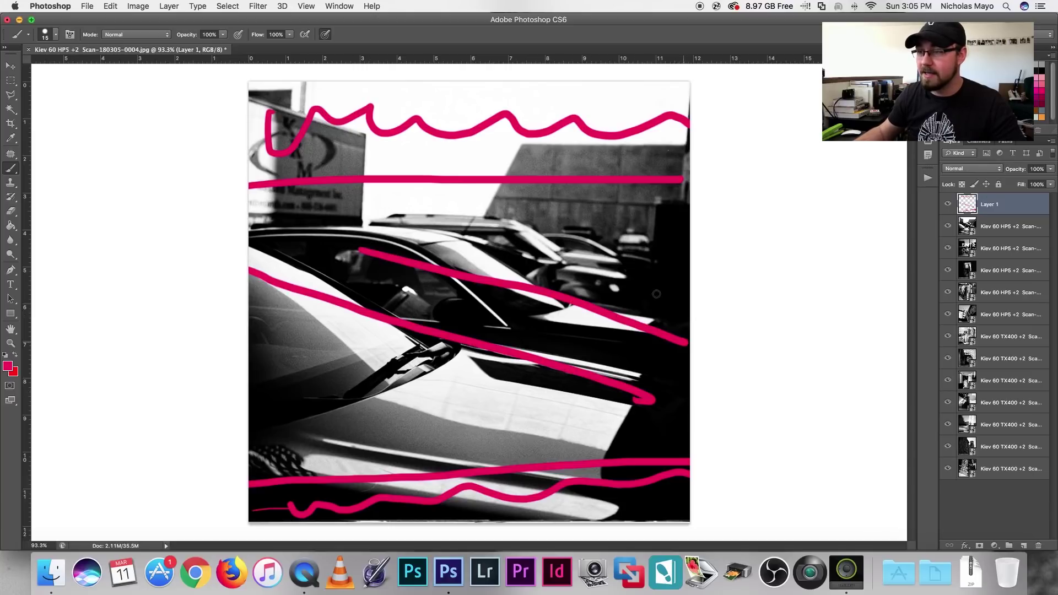
drag(489, 224, 679, 282)
mouse_move(396, 292)
mouse_down()
mouse_move(546, 328)
mouse_move(688, 367)
mouse_up()
mouse_move(293, 397)
mouse_down()
mouse_move(341, 434)
mouse_move(689, 449)
mouse_up()
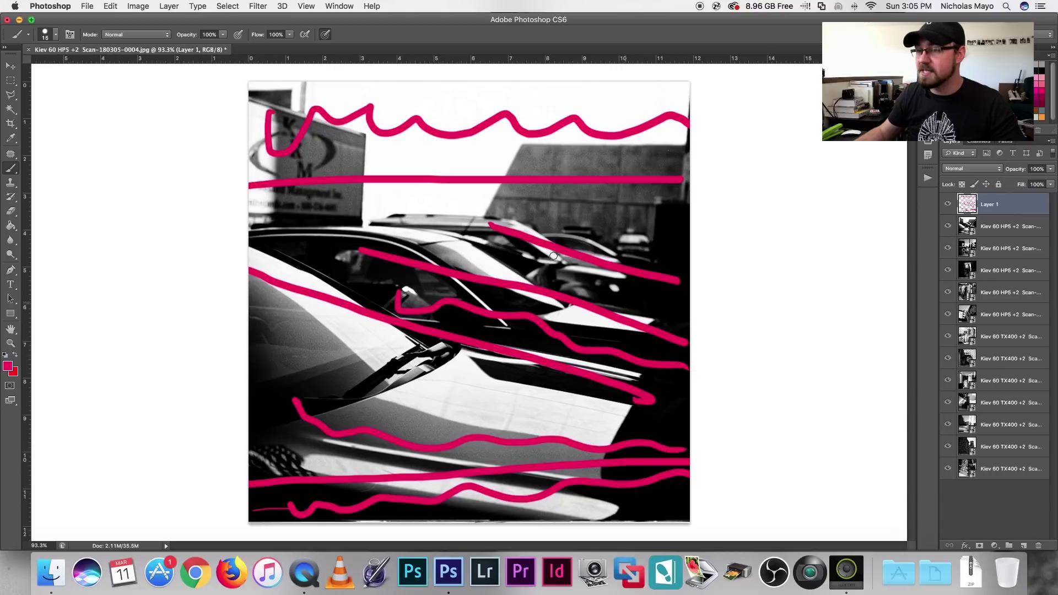
drag(496, 251, 698, 304)
drag(496, 204, 655, 247)
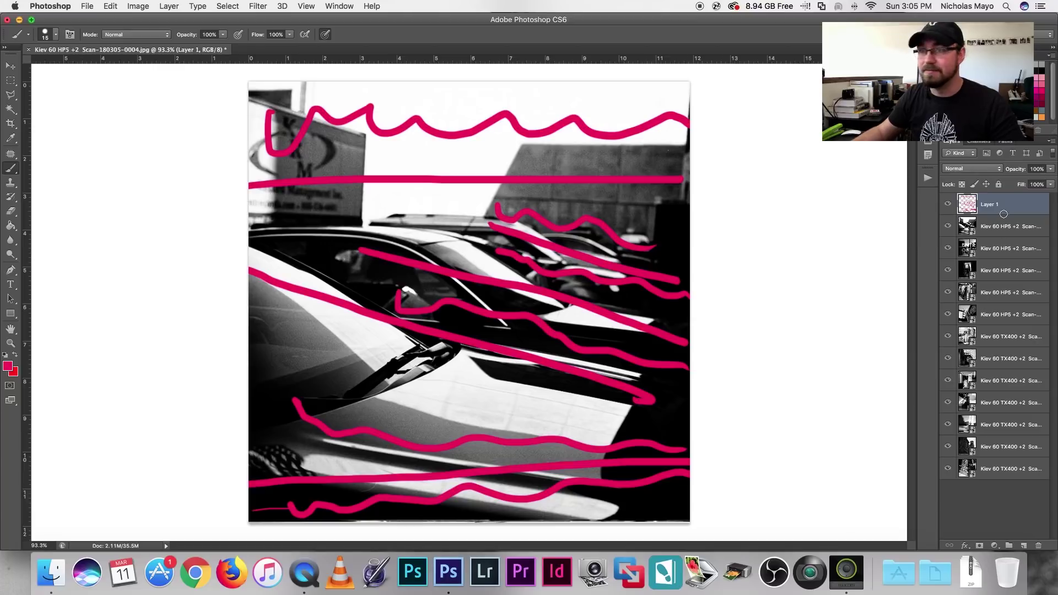
click(10, 67)
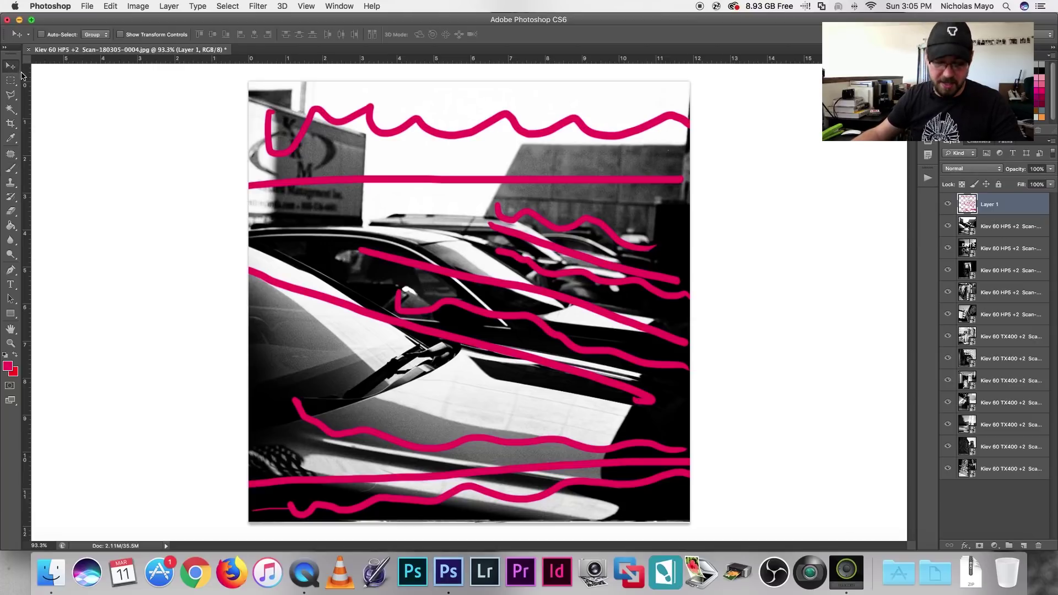
Erase all red marks from Layer 1 on the car photo and deselect.
key(super+a)
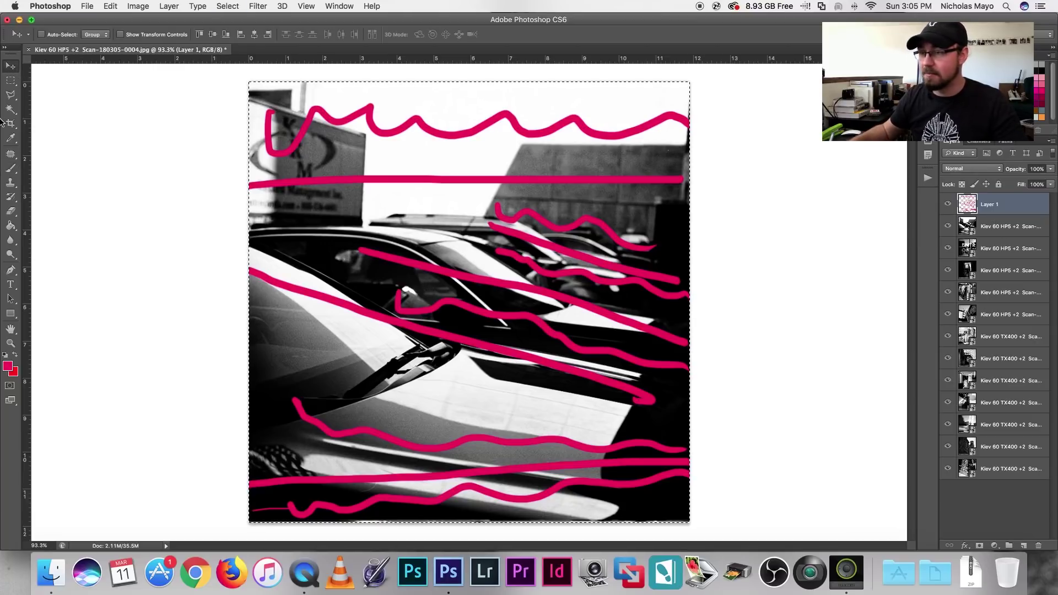
key(Delete)
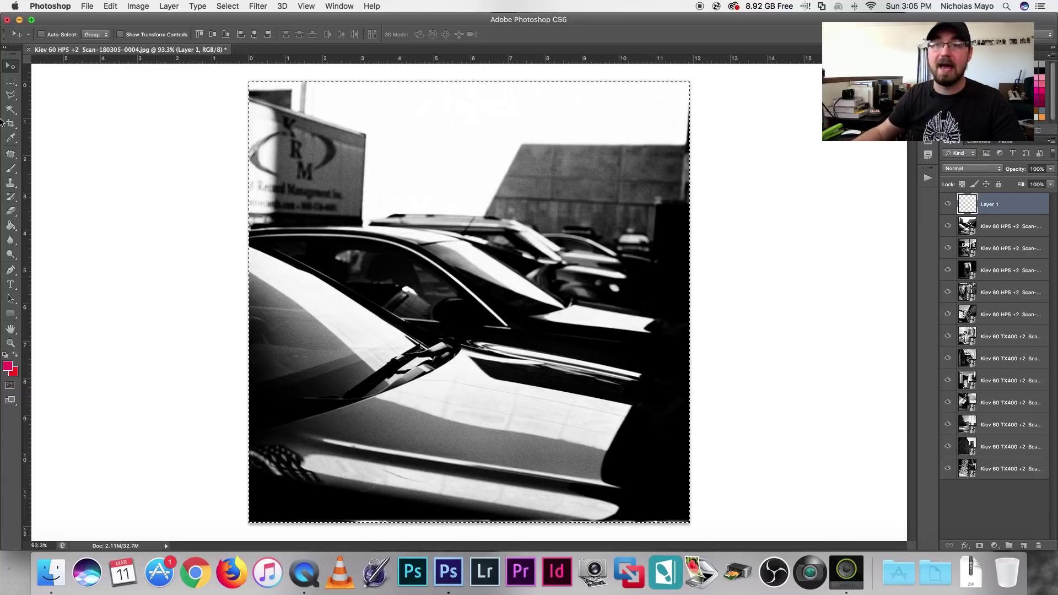
key(super+d)
Paint a red line with an arrow along the top and circle the hood reflection.
key(b)
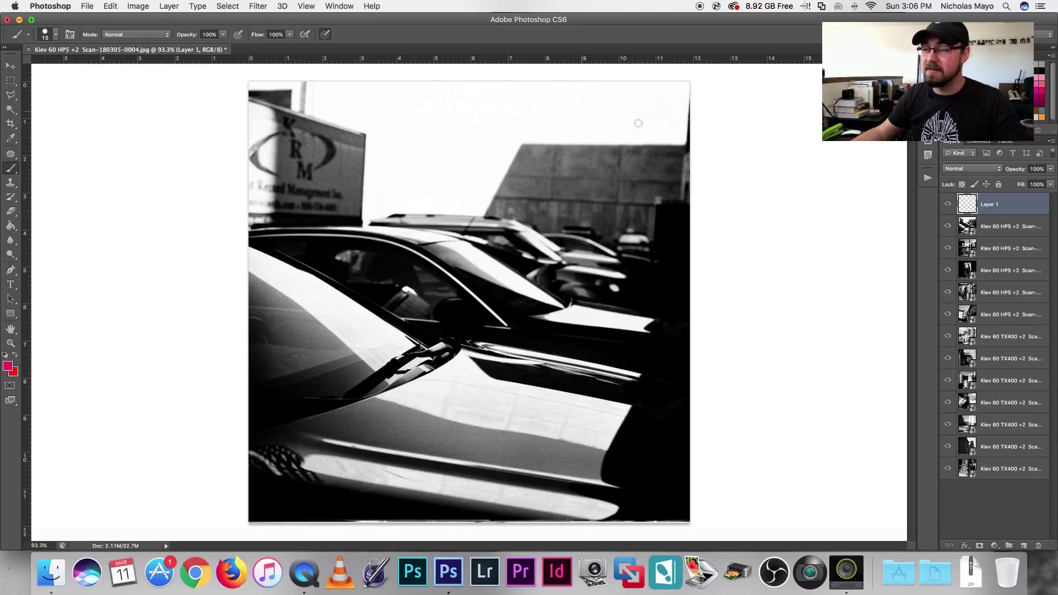
mouse_move(398, 182)
mouse_down()
mouse_move(500, 141)
mouse_move(494, 110)
mouse_move(328, 102)
mouse_move(652, 120)
mouse_move(547, 88)
mouse_move(444, 137)
mouse_move(388, 194)
mouse_move(391, 163)
mouse_up()
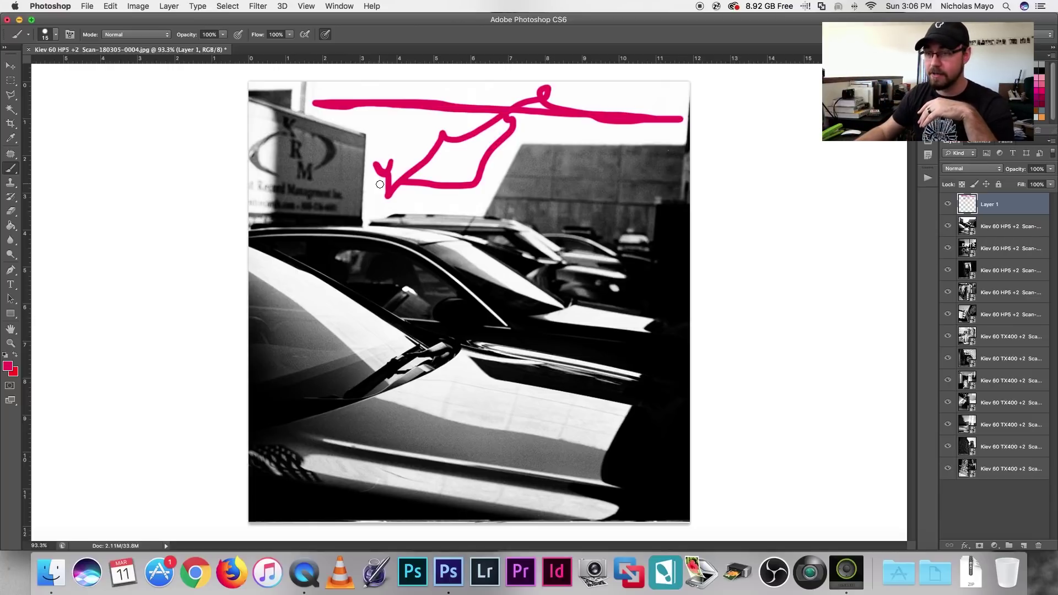
drag(416, 421, 521, 429)
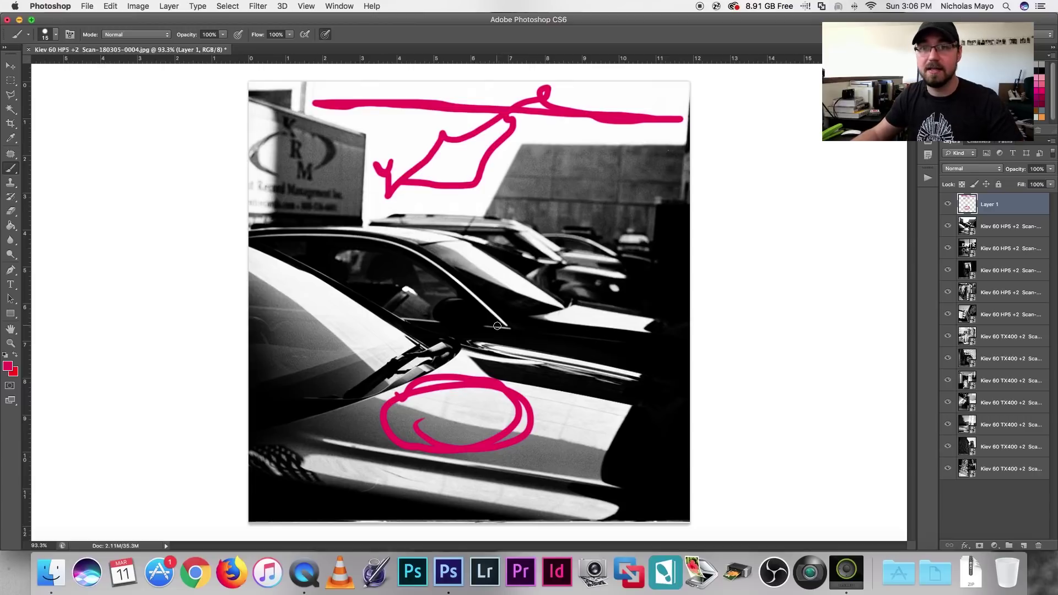
Wipe the new line and circle off Layer 1 and deselect.
click(10, 65)
key(super+a)
key(BackSpace)
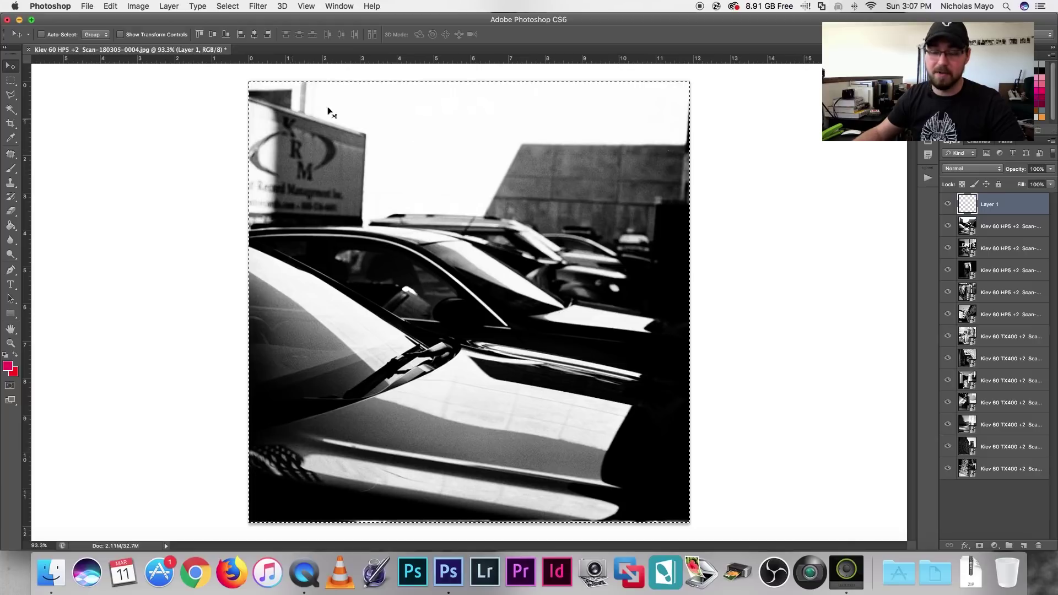
key(super+d)
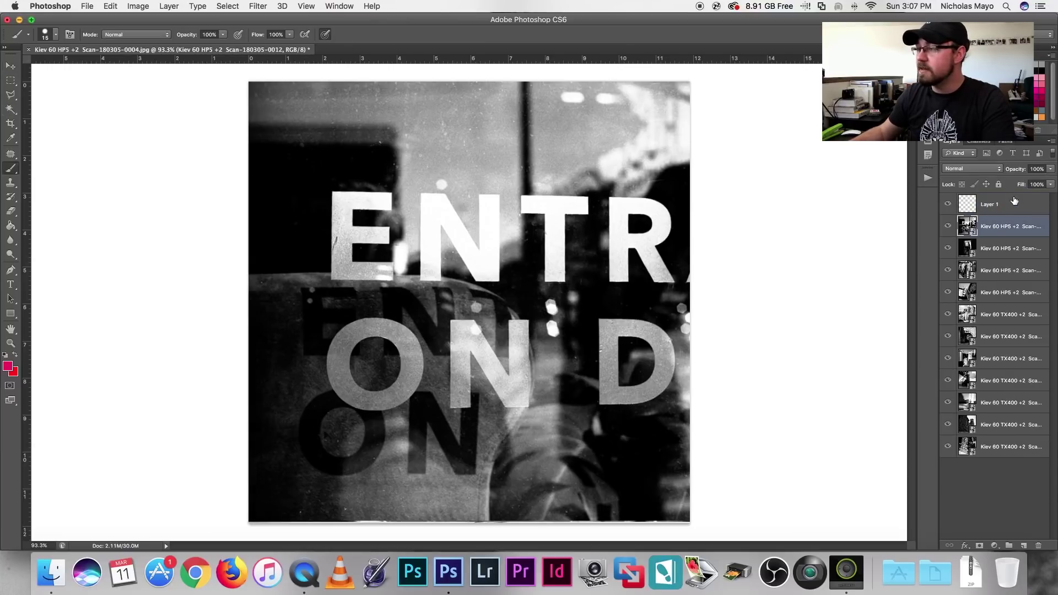
click(1025, 204)
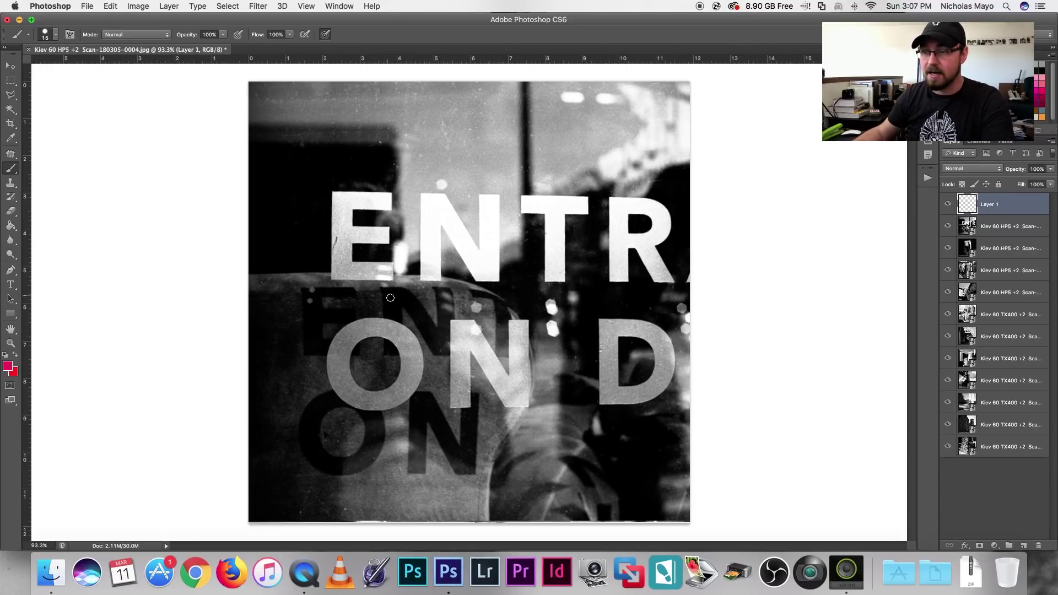
mouse_move(312, 301)
mouse_down()
mouse_move(357, 304)
mouse_move(322, 322)
mouse_move(334, 321)
mouse_move(351, 347)
mouse_up()
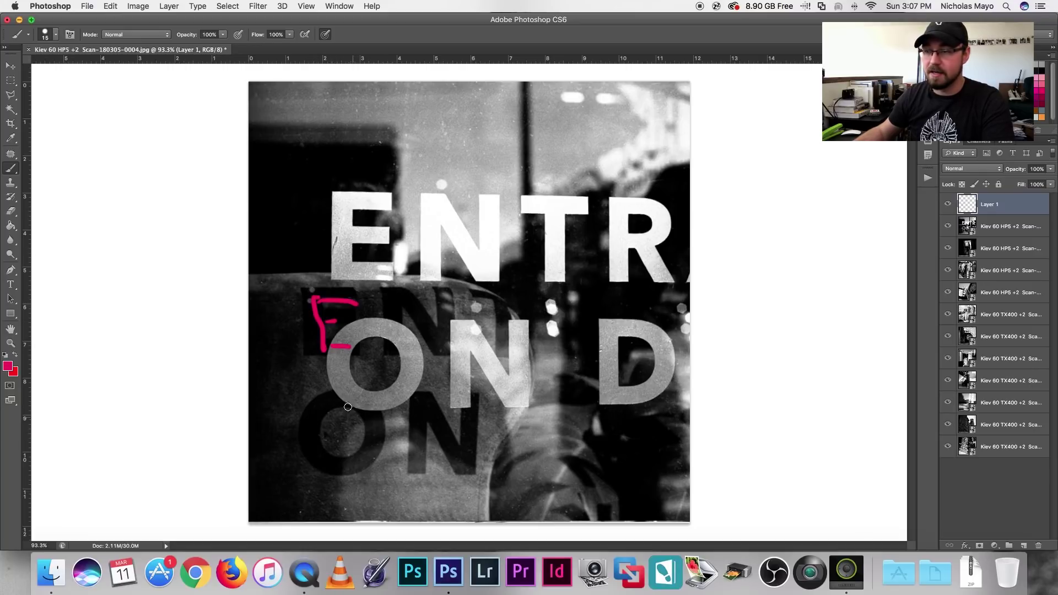
drag(353, 400, 339, 415)
mouse_move(429, 455)
mouse_down()
mouse_move(425, 408)
mouse_move(472, 465)
mouse_move(473, 407)
mouse_up()
drag(401, 294, 387, 332)
mouse_move(401, 296)
mouse_down()
mouse_move(436, 339)
mouse_move(441, 296)
mouse_move(508, 295)
mouse_move(498, 301)
mouse_move(506, 333)
mouse_up()
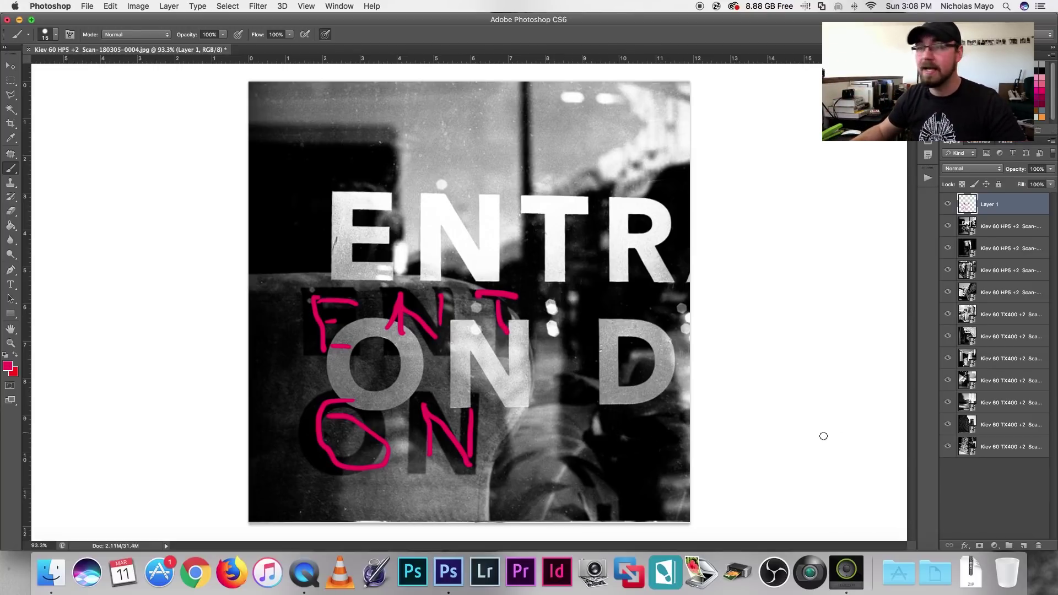
click(11, 65)
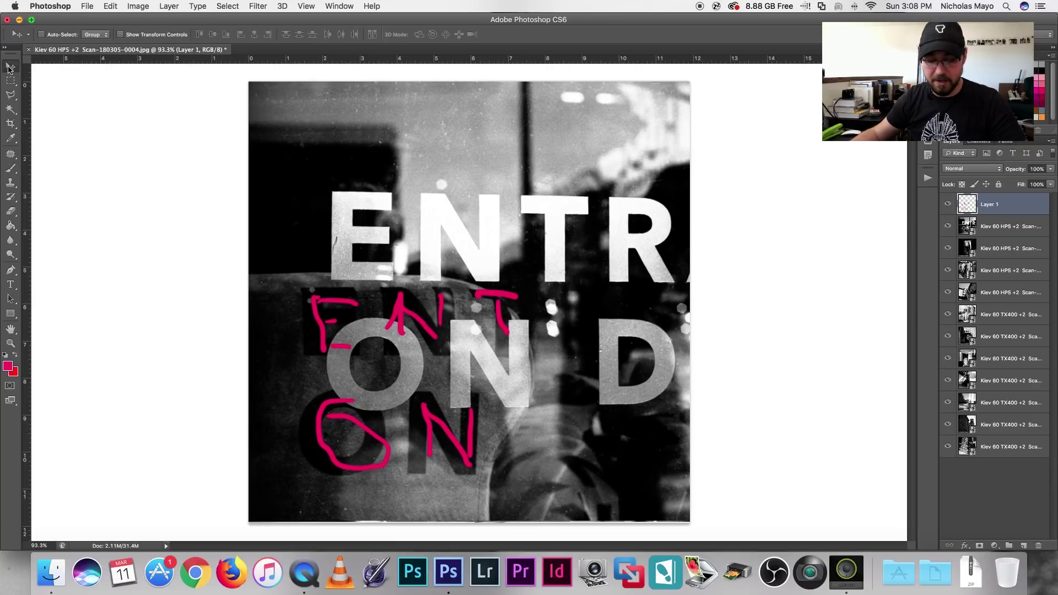
key(super+a)
Erase the traced letters, then paint red marks below EN, near the faint letters and inside the O.
key(Delete)
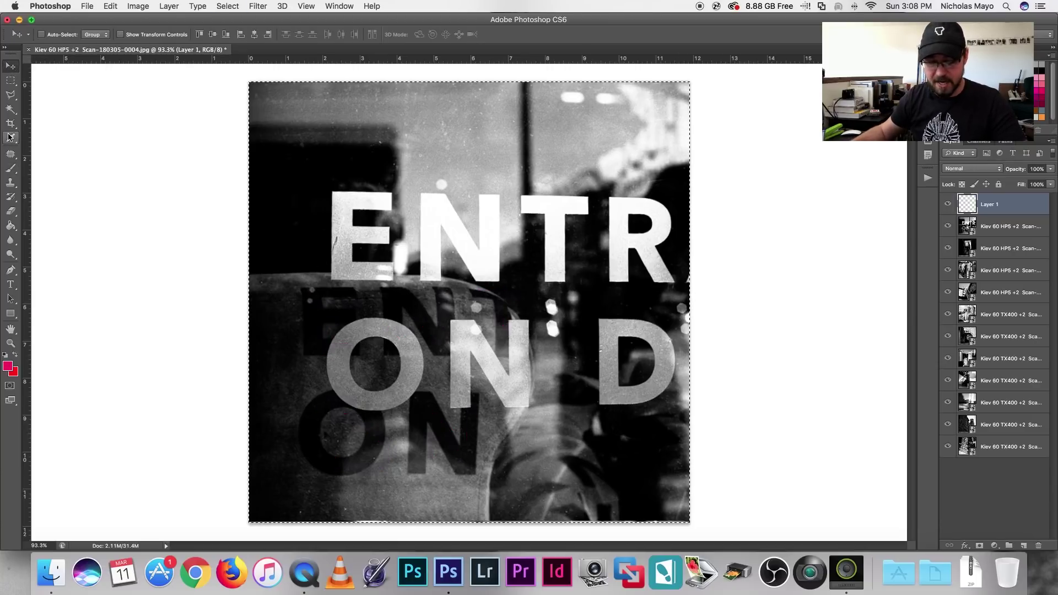
key(super+d)
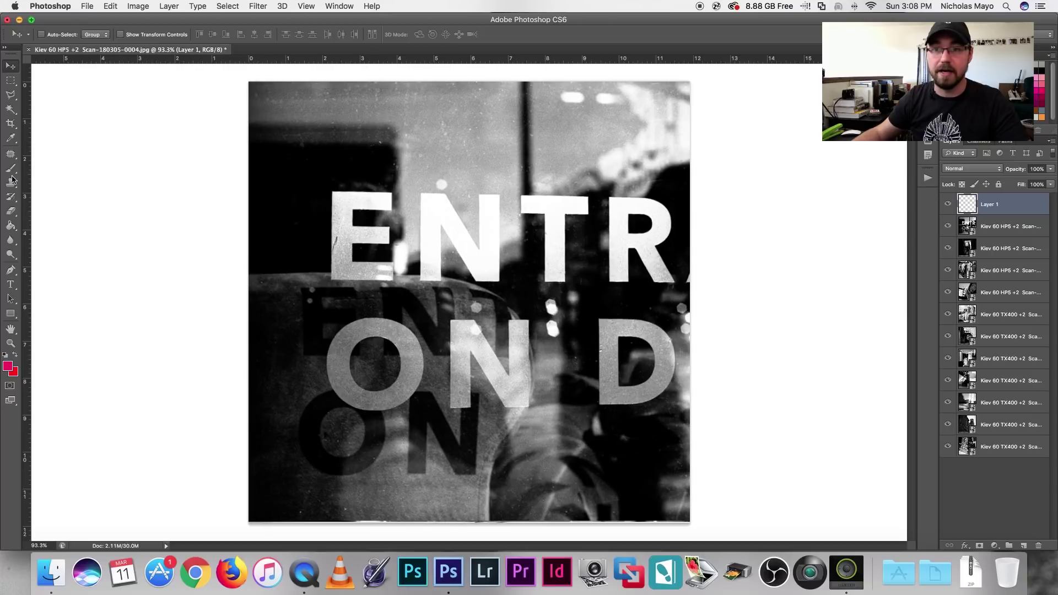
click(10, 169)
drag(411, 281, 457, 284)
drag(417, 339, 415, 333)
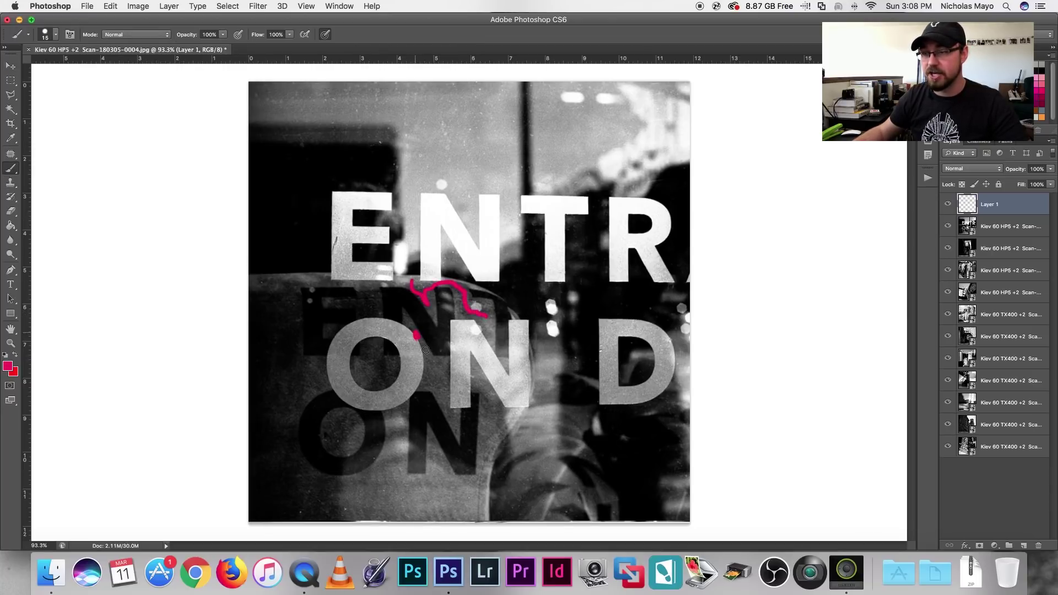
drag(454, 404, 395, 436)
drag(366, 378, 364, 379)
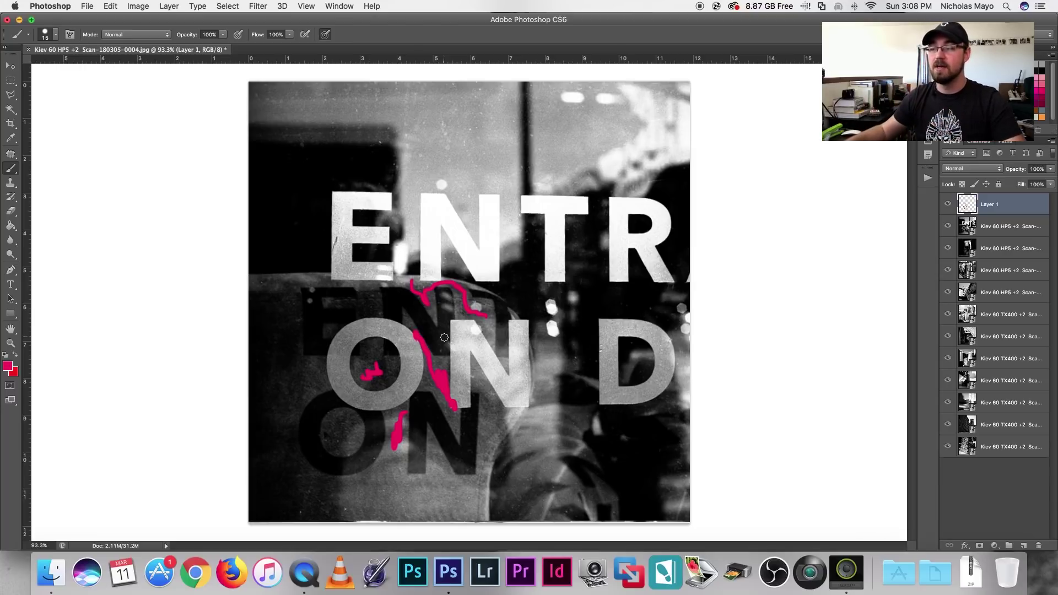
Clear those red marks from the annotation layer and deselect.
click(11, 65)
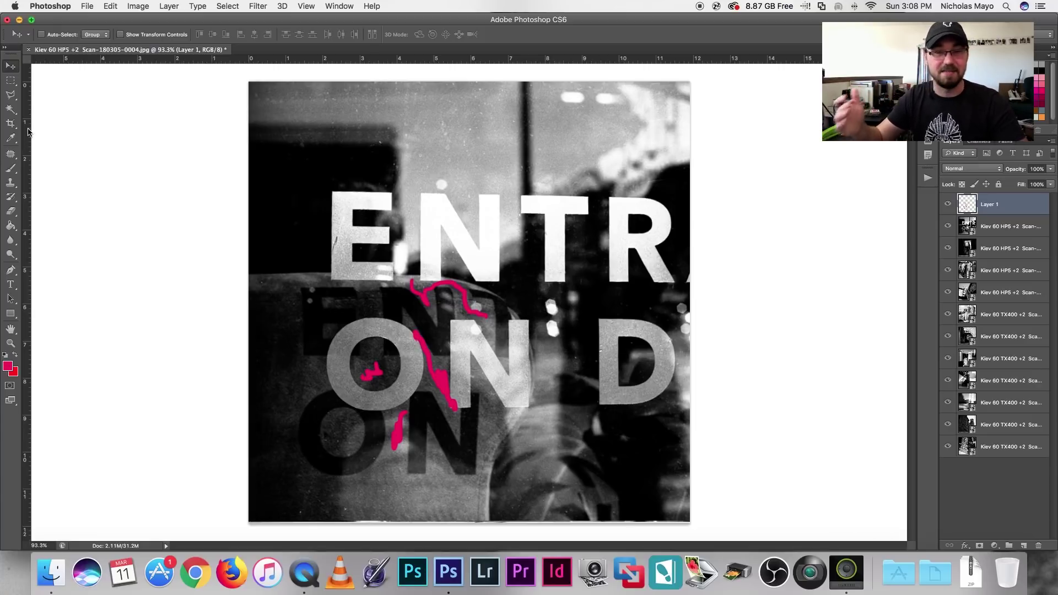
key(super+a)
key(BackSpace)
key(super+d)
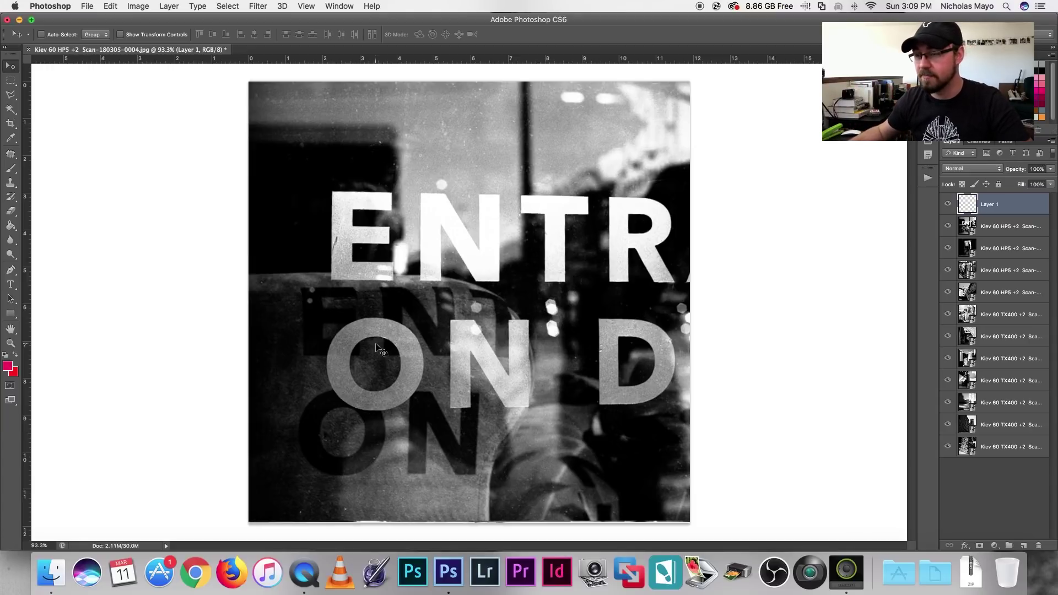
Circle the bright spot above the N, erase it, and delete the ENTR scan layer.
click(11, 169)
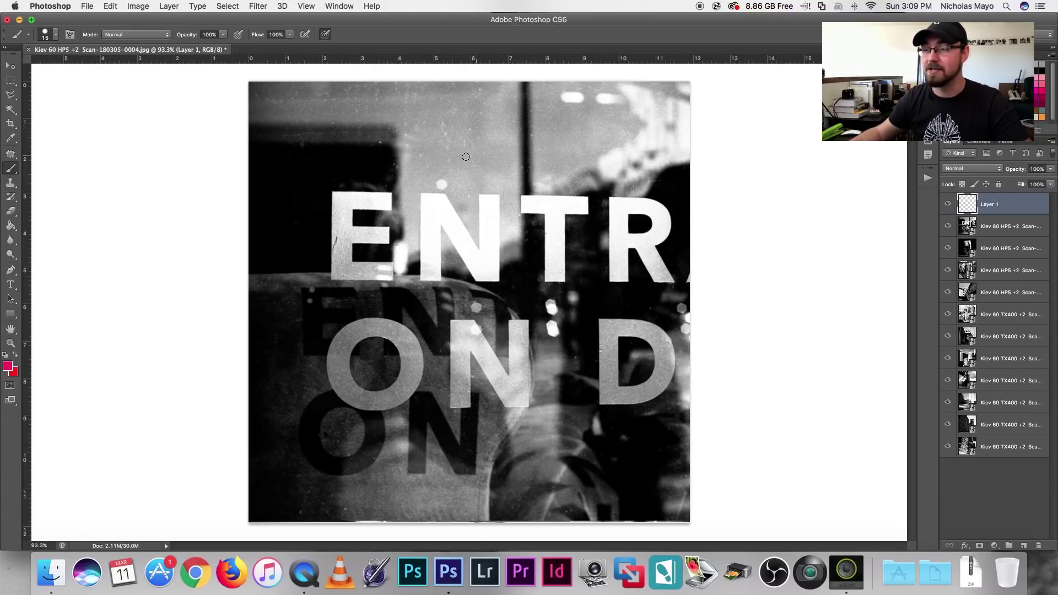
drag(468, 133, 459, 160)
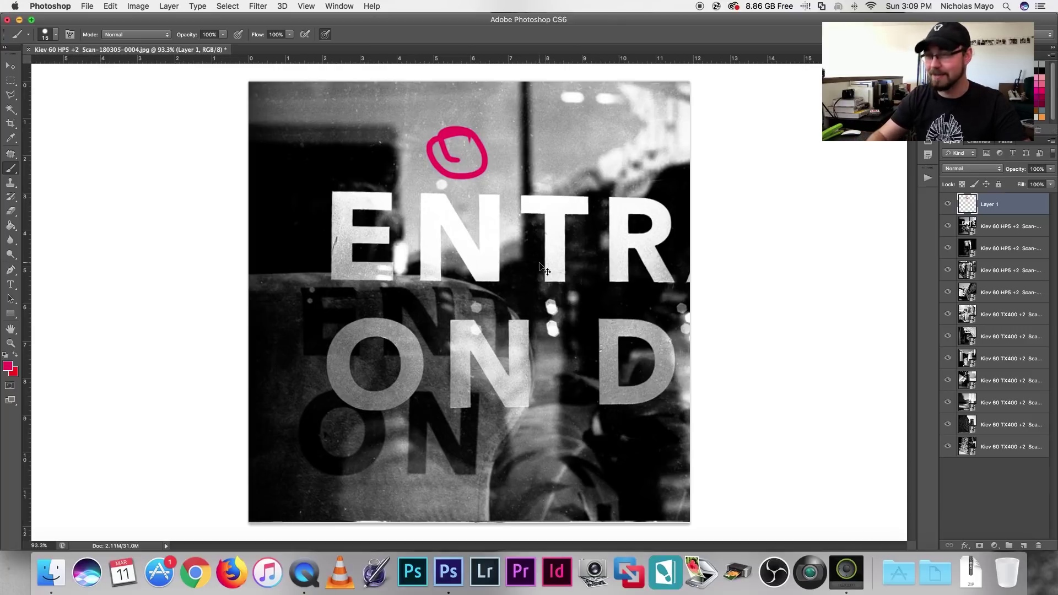
key(super+a)
key(Delete)
key(super+d)
key(alt+bracketleft)
key(Delete)
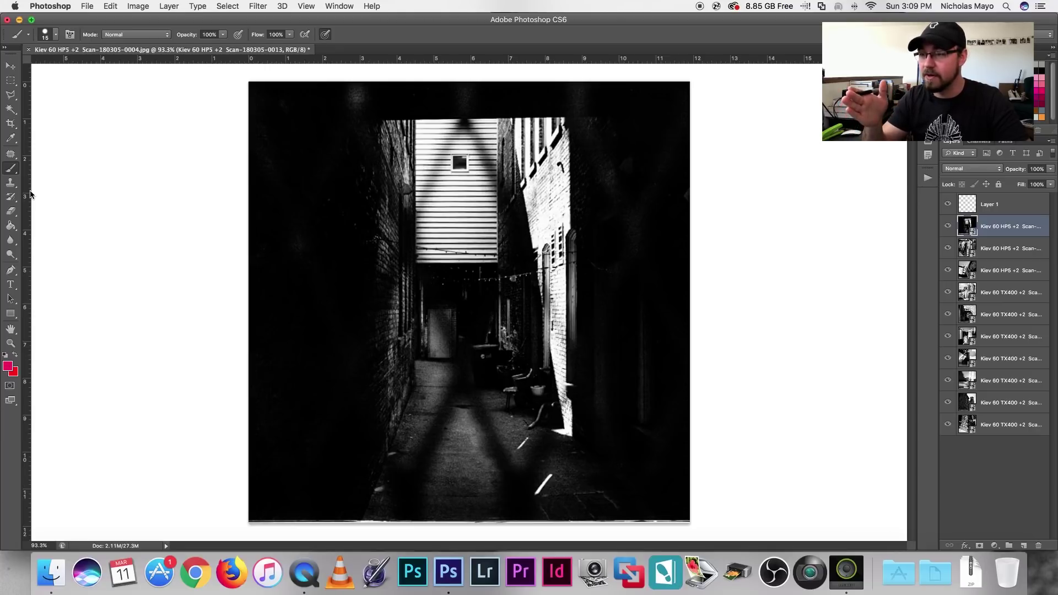
On Layer 1, cross the alley with diagonal red lines forming an X, then erase them.
click(998, 212)
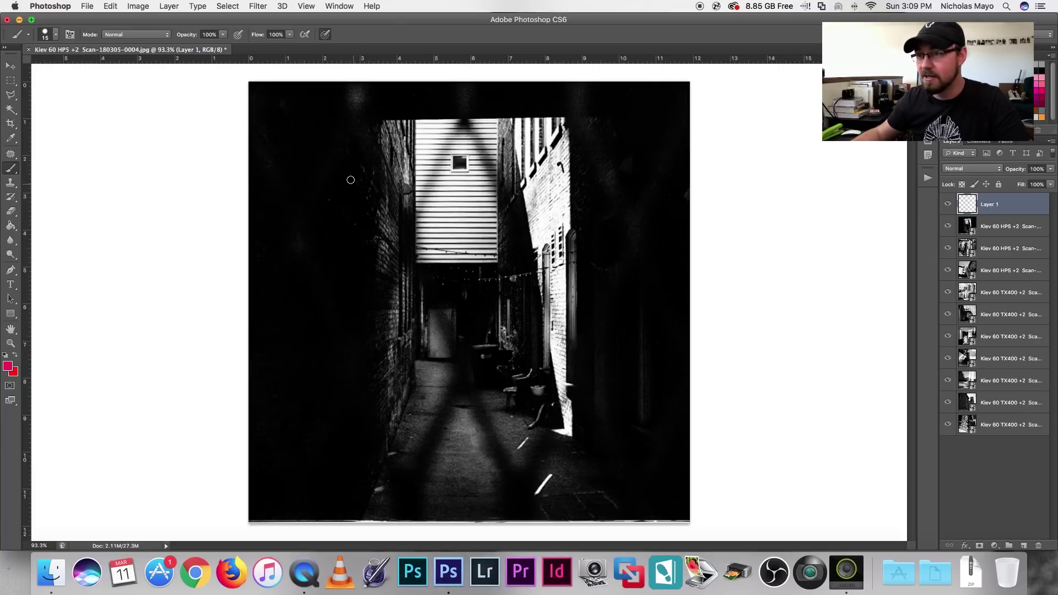
drag(339, 91, 549, 477)
drag(573, 162, 416, 477)
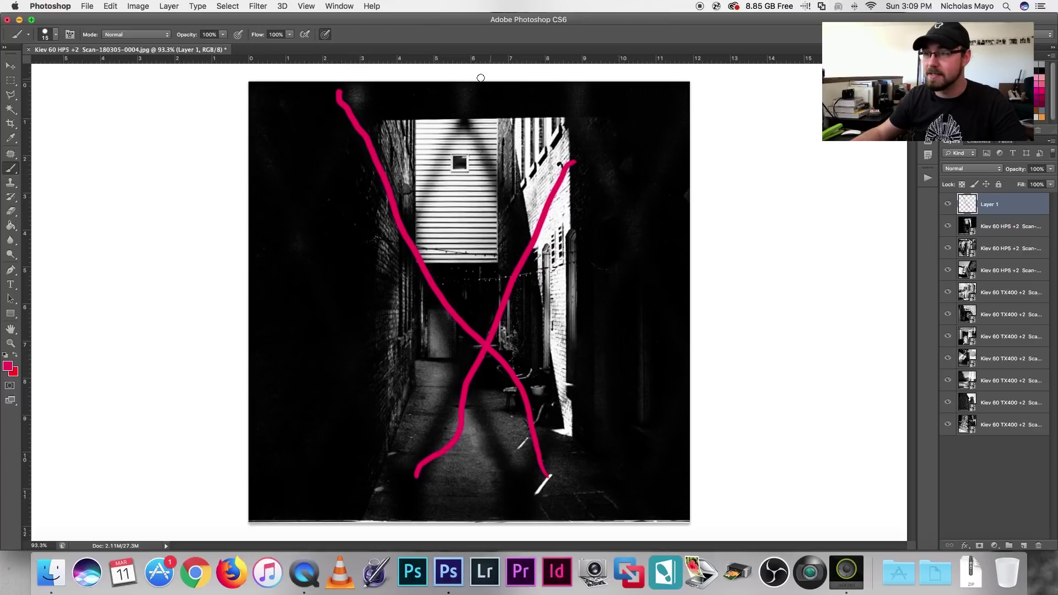
drag(474, 84, 317, 339)
drag(474, 102, 615, 413)
drag(447, 333, 537, 495)
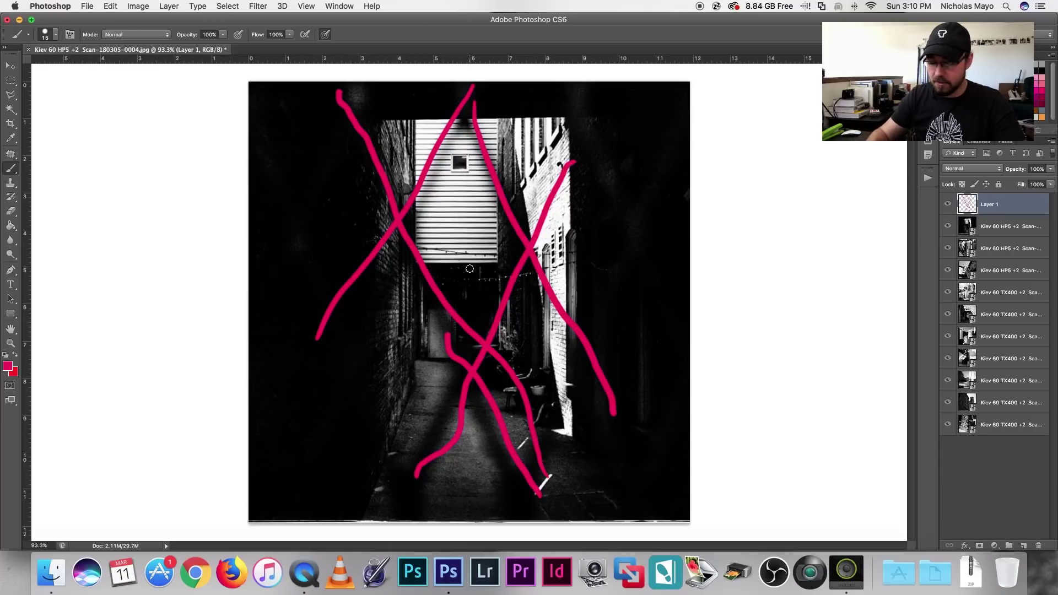
key(super+a)
key(Delete)
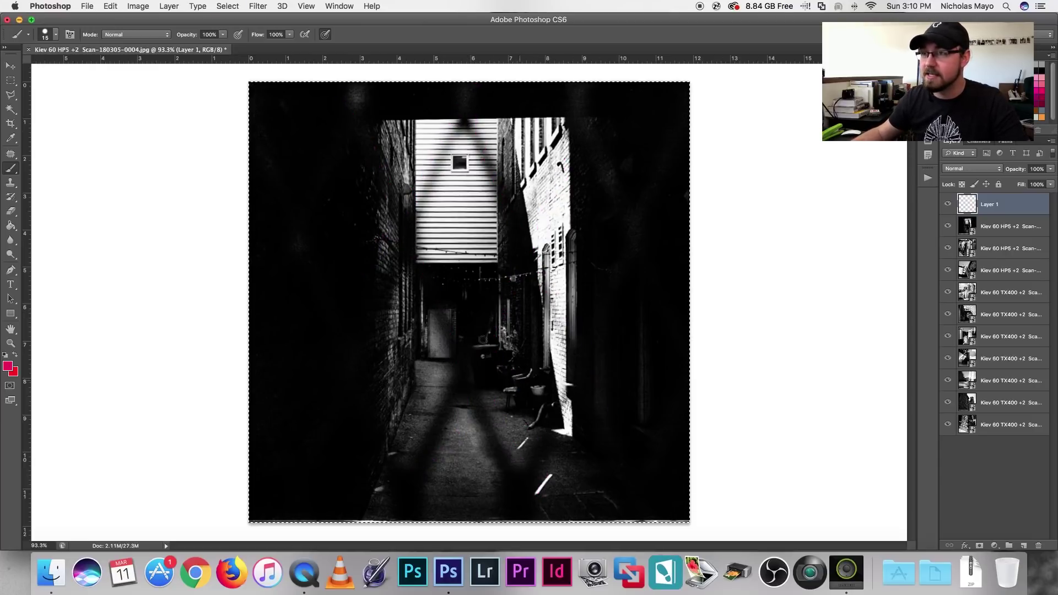
Draw a red V along the lit wall and outline the end siding, then clear them.
mouse_move(507, 108)
mouse_down()
mouse_move(529, 267)
mouse_move(583, 453)
mouse_move(609, 130)
mouse_up()
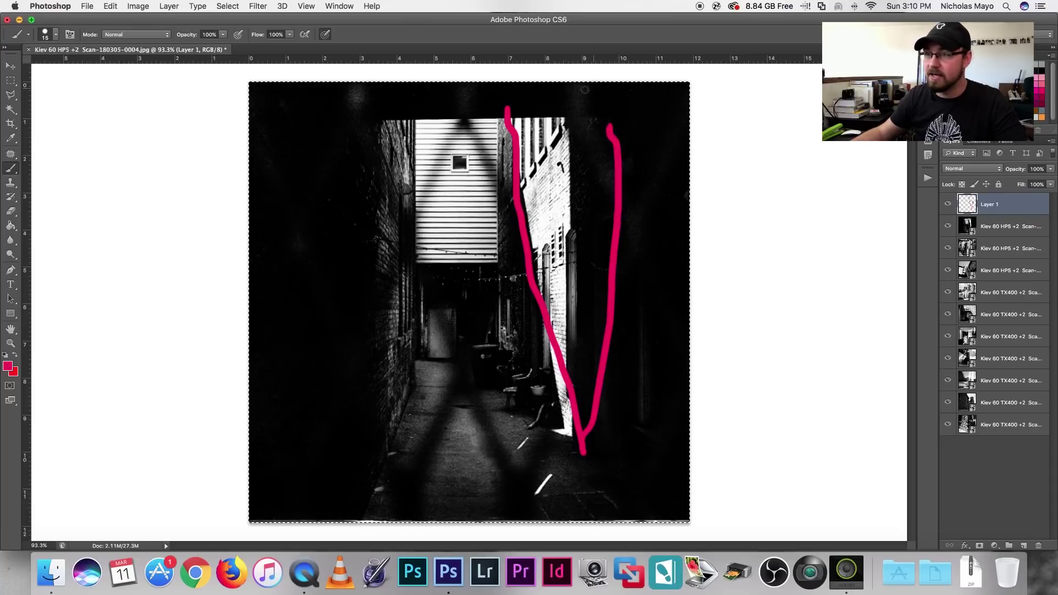
mouse_move(408, 113)
mouse_down()
mouse_move(414, 202)
mouse_move(498, 263)
mouse_move(504, 157)
mouse_move(517, 185)
mouse_up()
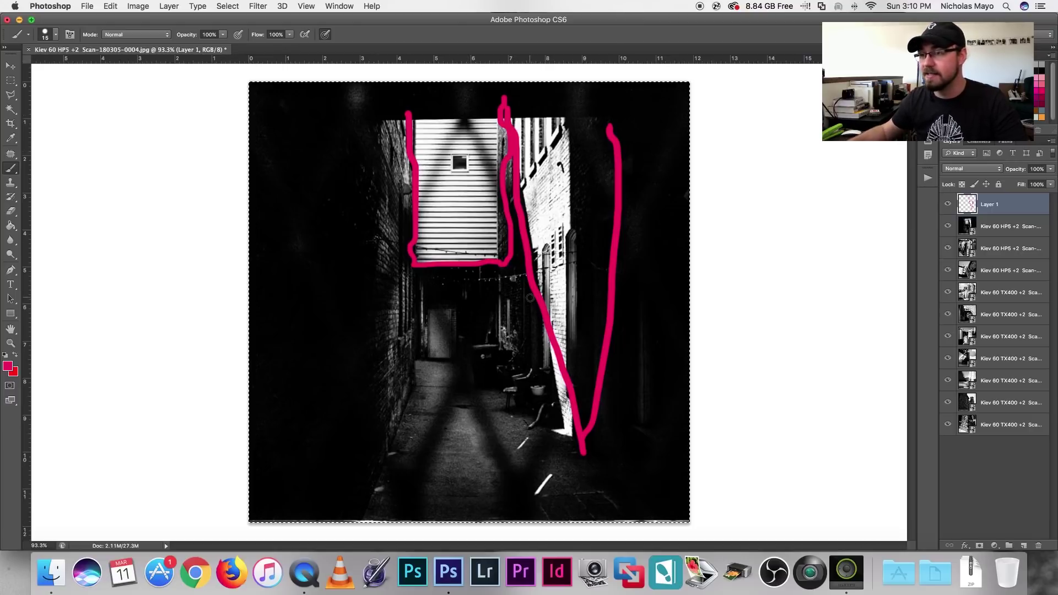
key(BackSpace)
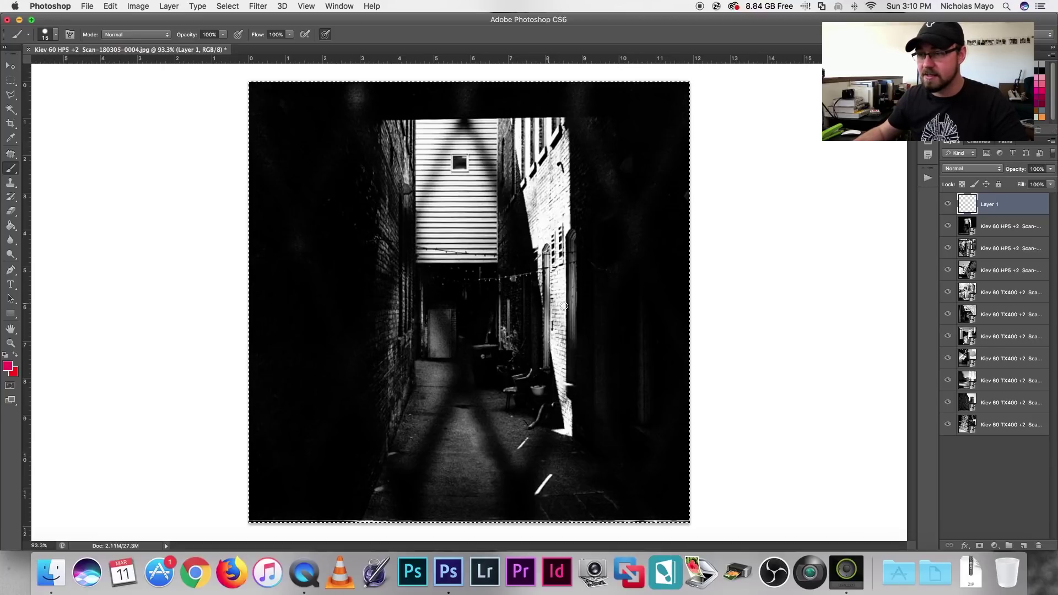
Circle the chair in red and mark the alley floor with a line and inverted V.
mouse_move(509, 406)
mouse_down()
mouse_move(531, 399)
mouse_move(519, 417)
mouse_up()
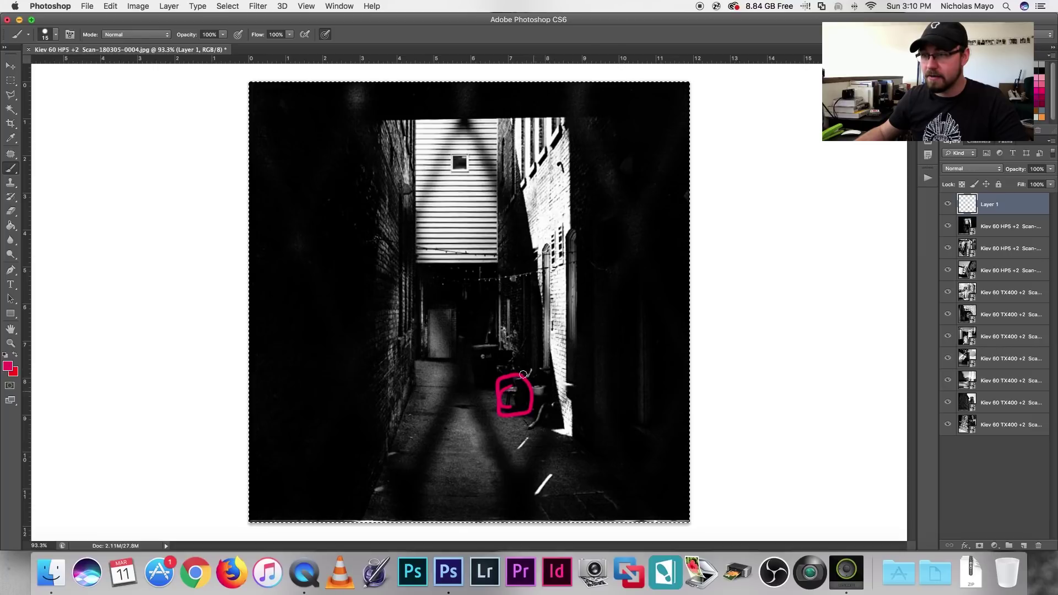
mouse_move(494, 356)
mouse_down()
mouse_move(522, 350)
mouse_move(523, 367)
mouse_move(507, 332)
mouse_move(499, 352)
mouse_up()
mouse_move(429, 368)
mouse_down()
mouse_move(397, 443)
mouse_move(422, 424)
mouse_move(437, 376)
mouse_up()
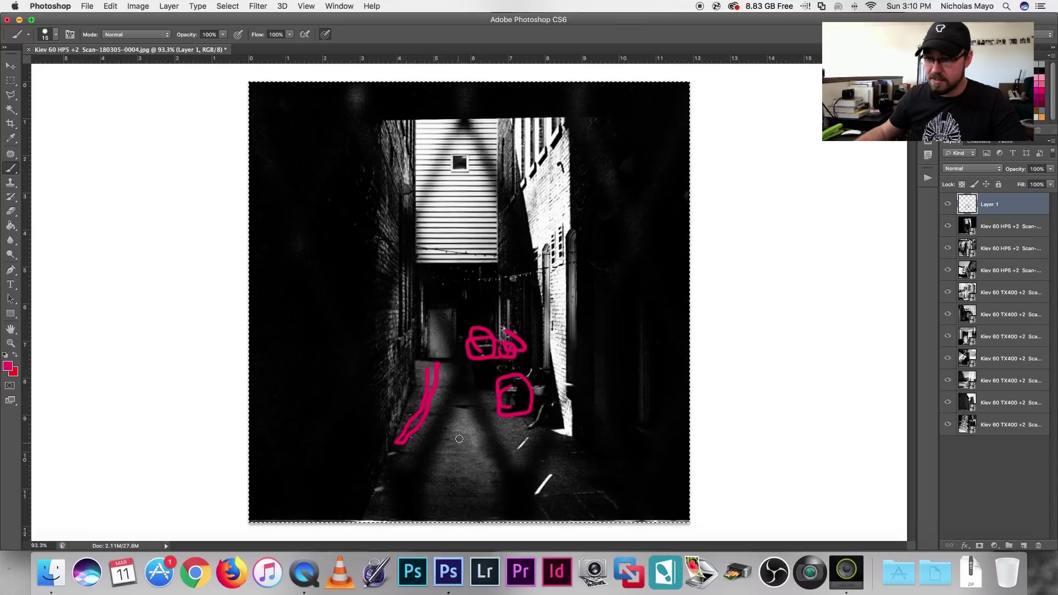
mouse_move(437, 488)
mouse_down()
mouse_move(467, 423)
mouse_move(485, 485)
mouse_up()
drag(460, 430, 471, 440)
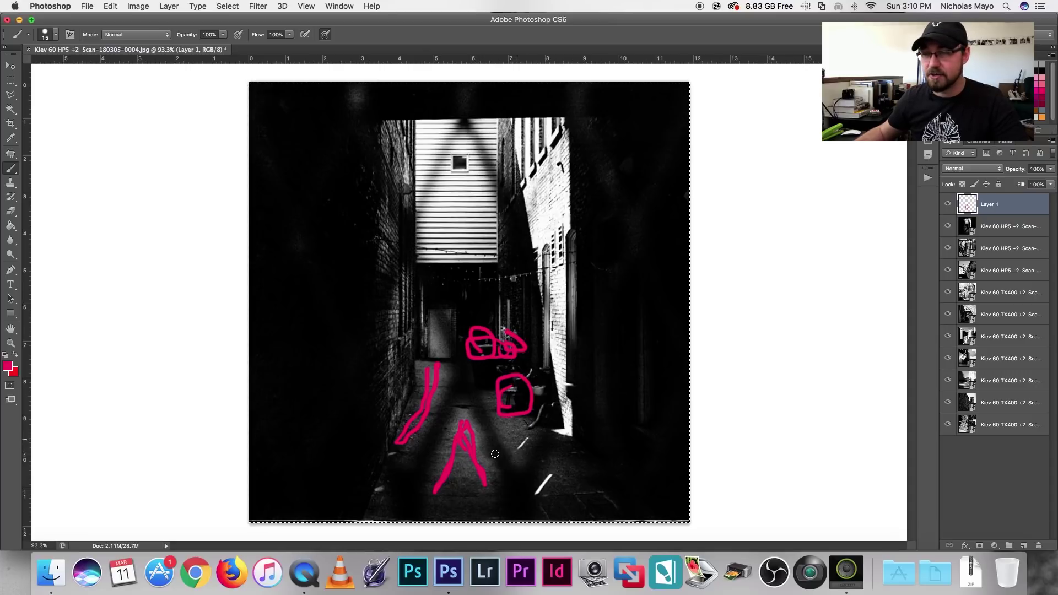
Erase all red marks, deselect, and select the alley scan layer.
click(11, 66)
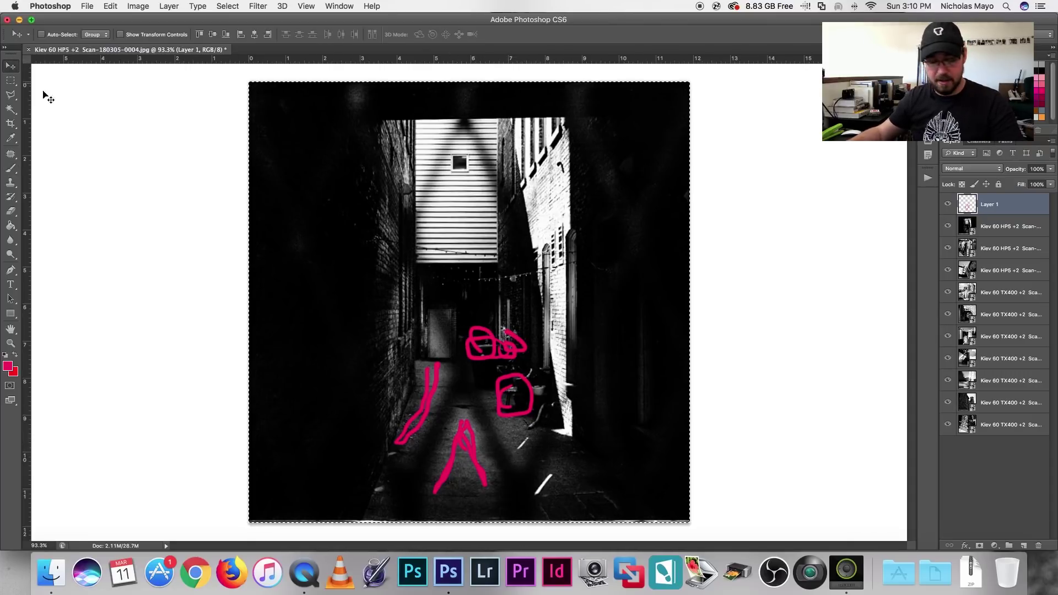
key(Delete)
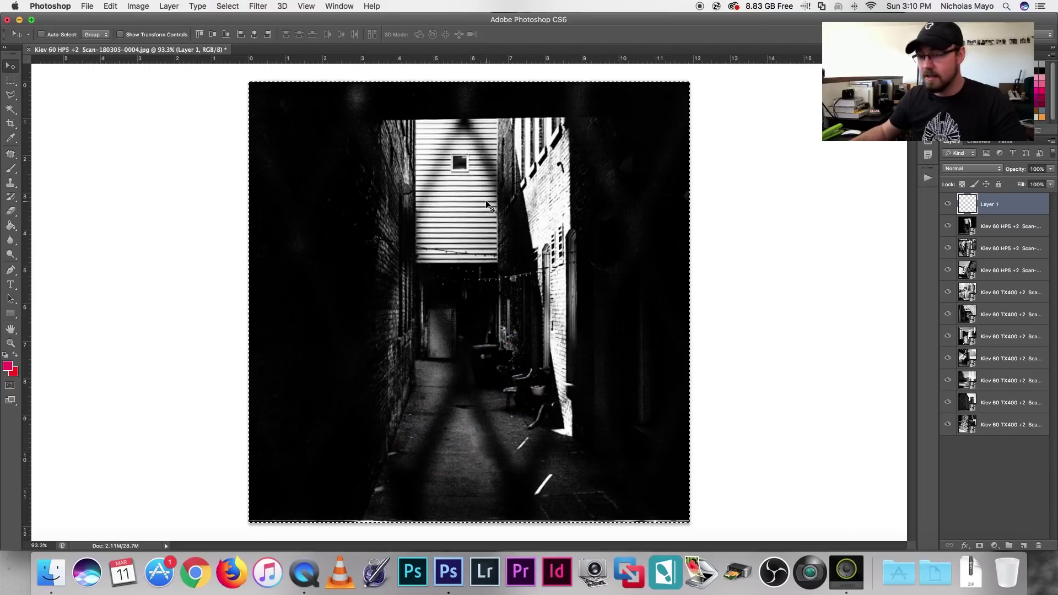
key(super+d)
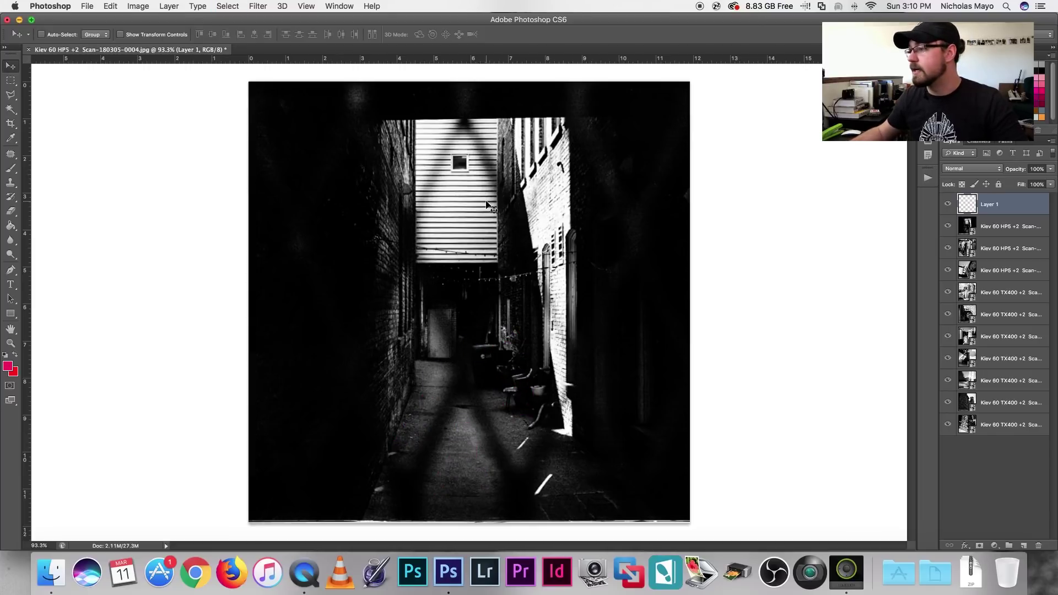
click(999, 233)
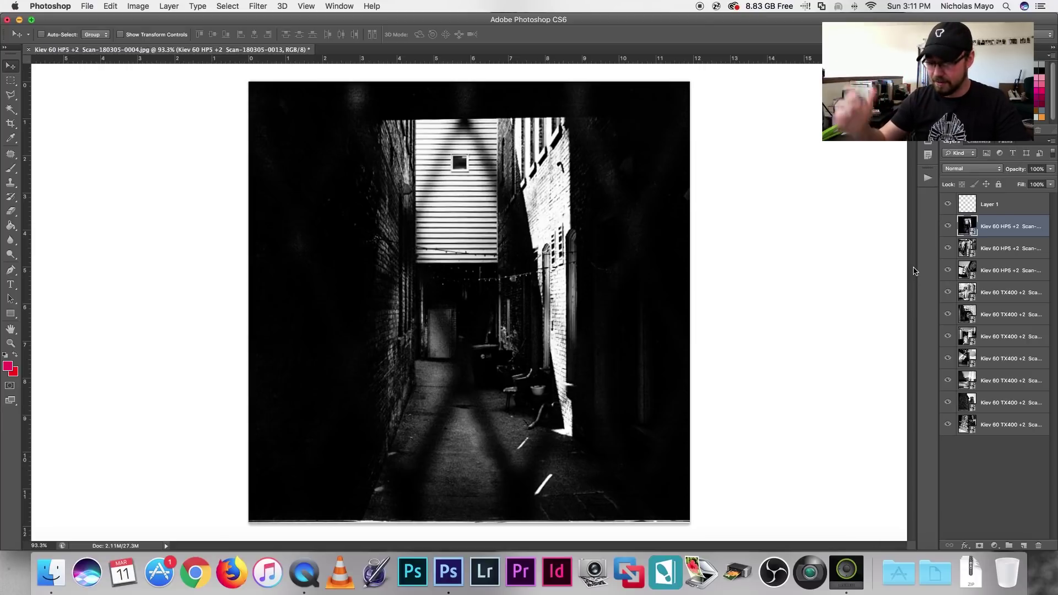
Delete the alley scan and sketch red frame lines along the gate photo's top and left side.
key(BackSpace)
key(b)
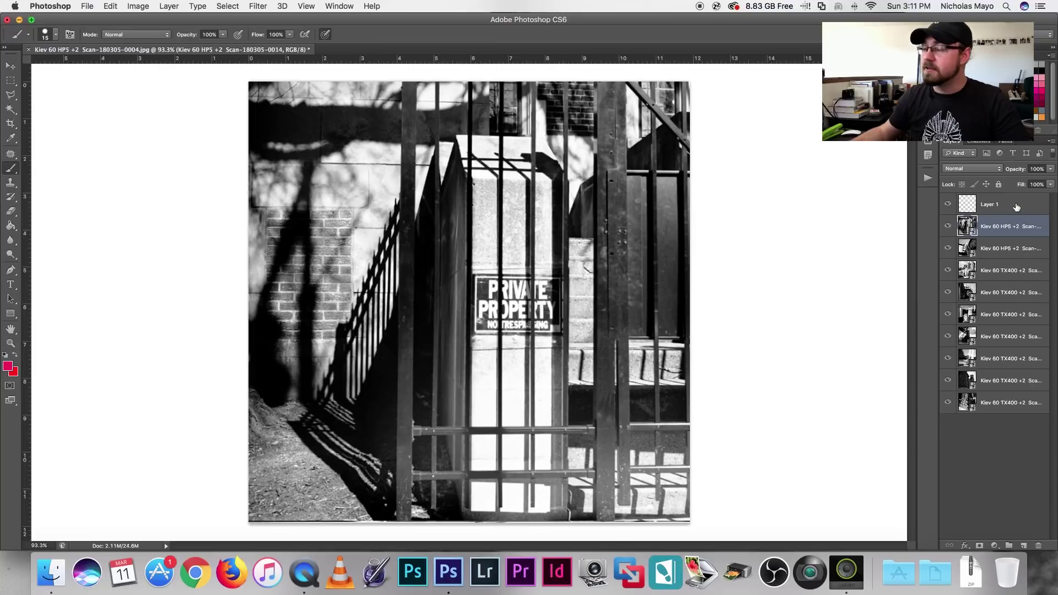
click(1014, 204)
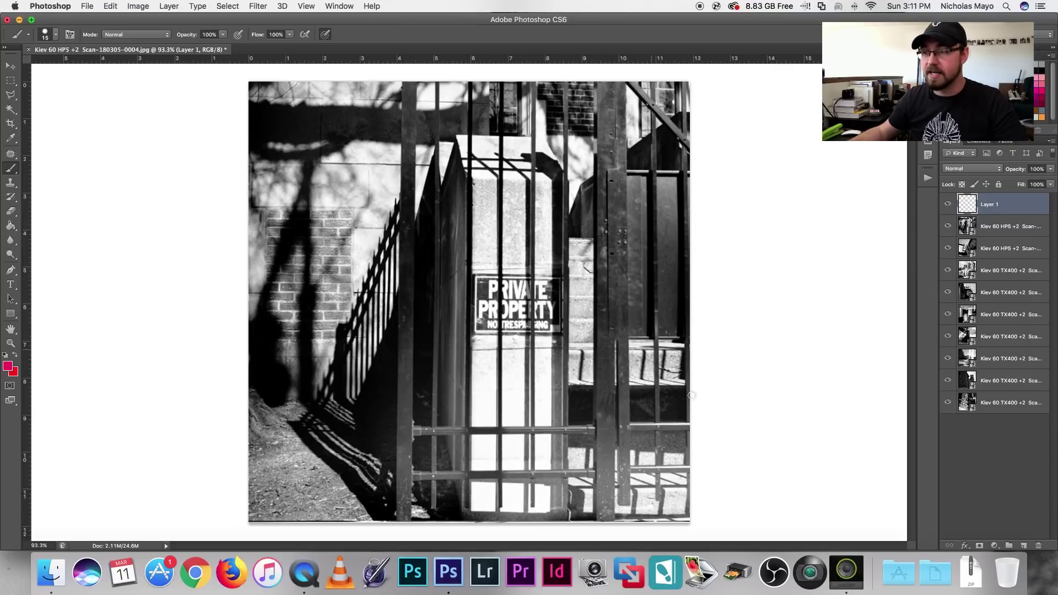
mouse_move(284, 110)
mouse_down()
mouse_move(649, 105)
mouse_move(646, 492)
mouse_move(276, 492)
mouse_move(251, 281)
mouse_move(282, 170)
mouse_move(260, 284)
mouse_move(262, 358)
mouse_up()
drag(257, 167, 289, 392)
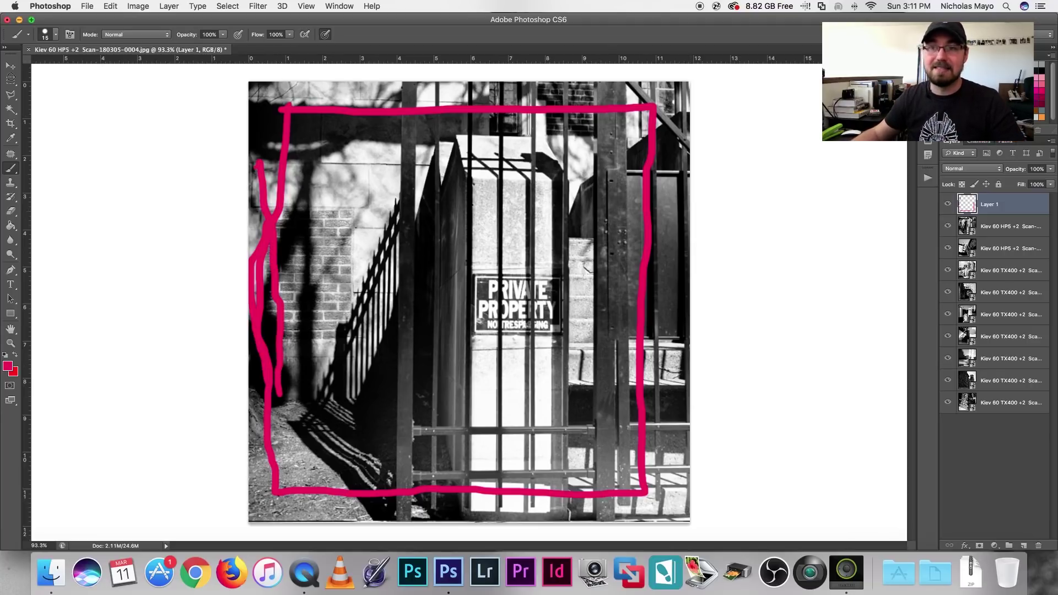
Clear the red frame lines from the annotation layer.
key(v)
key(super+a)
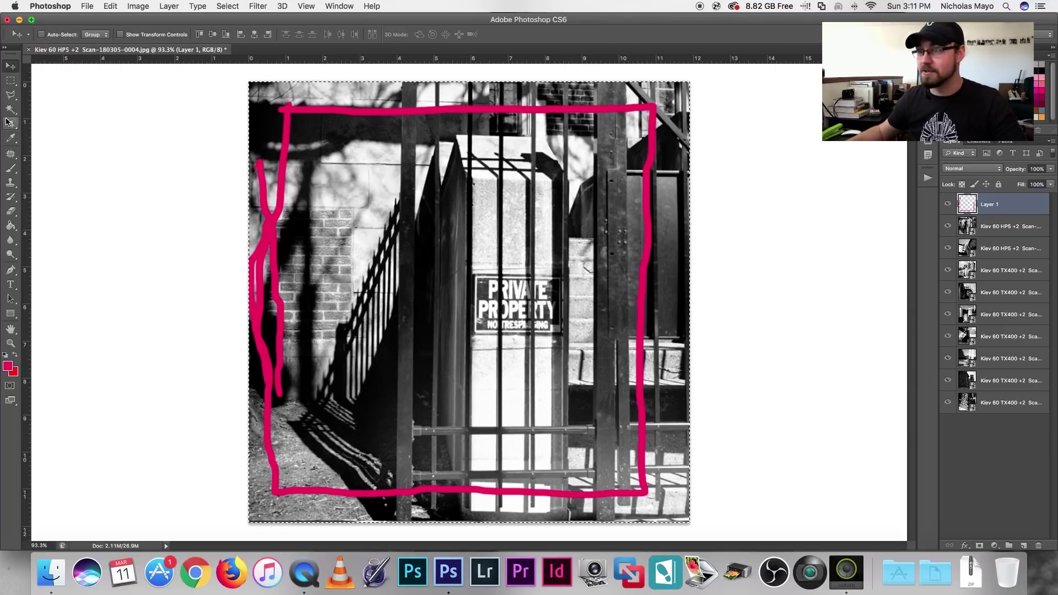
key(Delete)
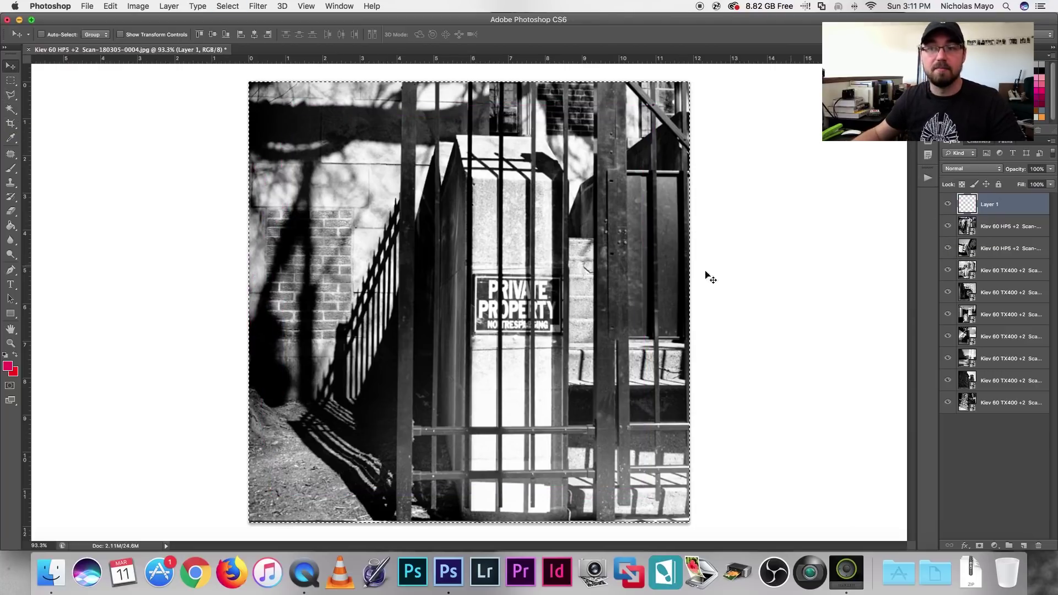
Trace the diagonal railing, the white block's top edge, the vertical bars and left post in red.
click(11, 169)
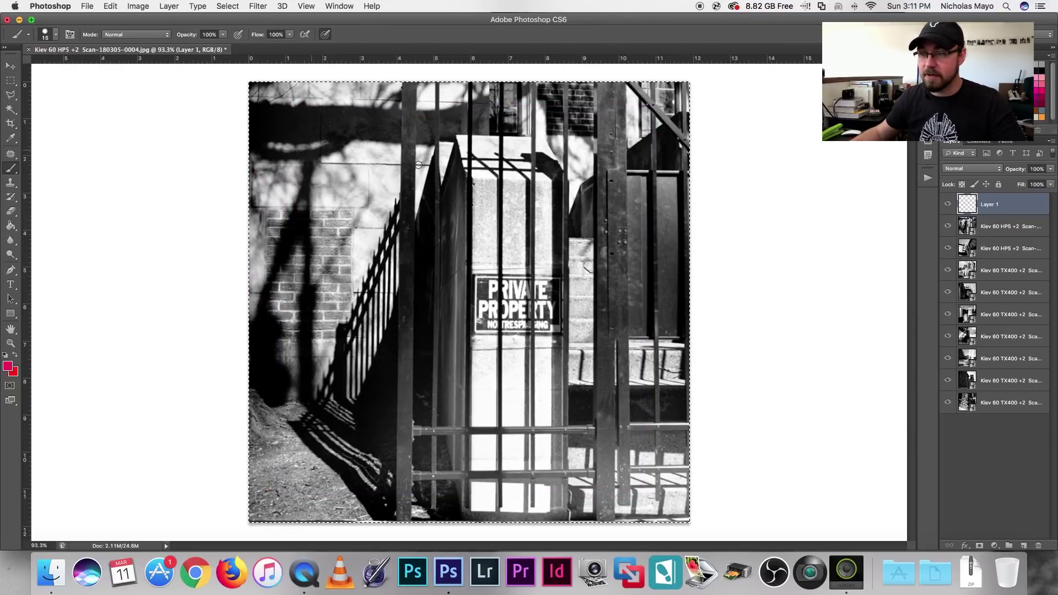
mouse_move(408, 194)
mouse_down()
mouse_move(366, 308)
mouse_move(305, 394)
mouse_move(290, 437)
mouse_move(392, 513)
mouse_up()
mouse_move(455, 160)
mouse_down()
mouse_move(556, 166)
mouse_move(620, 435)
mouse_move(609, 495)
mouse_up()
drag(543, 238, 560, 455)
drag(491, 247, 494, 452)
drag(426, 269, 428, 438)
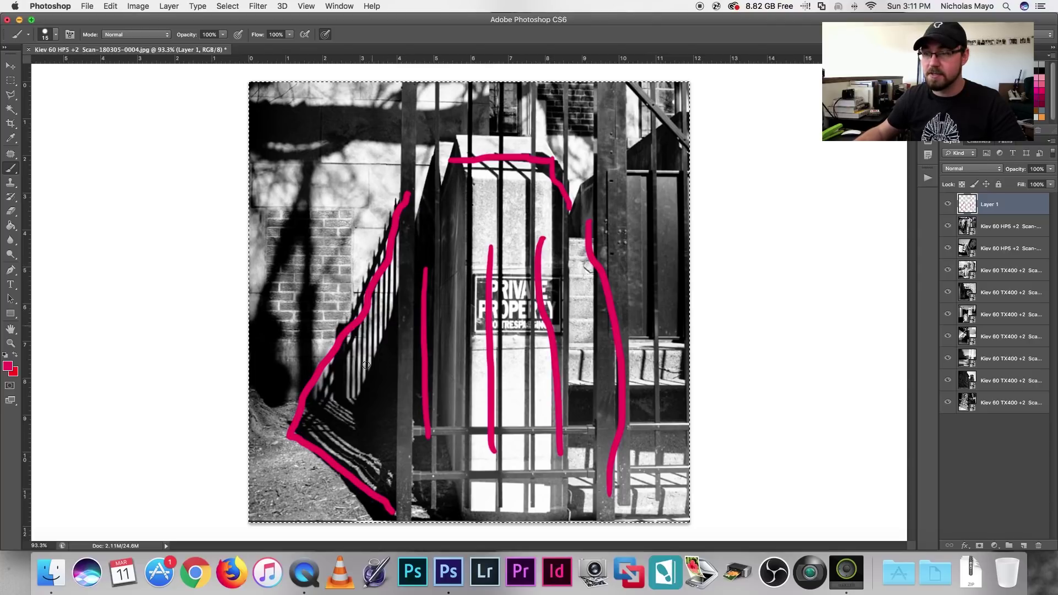
Hatch the railing and block top, mark the lower-right bars, circle the block, then erase everything.
drag(361, 297, 377, 373)
mouse_move(386, 277)
mouse_down()
mouse_move(381, 332)
mouse_move(393, 318)
mouse_up()
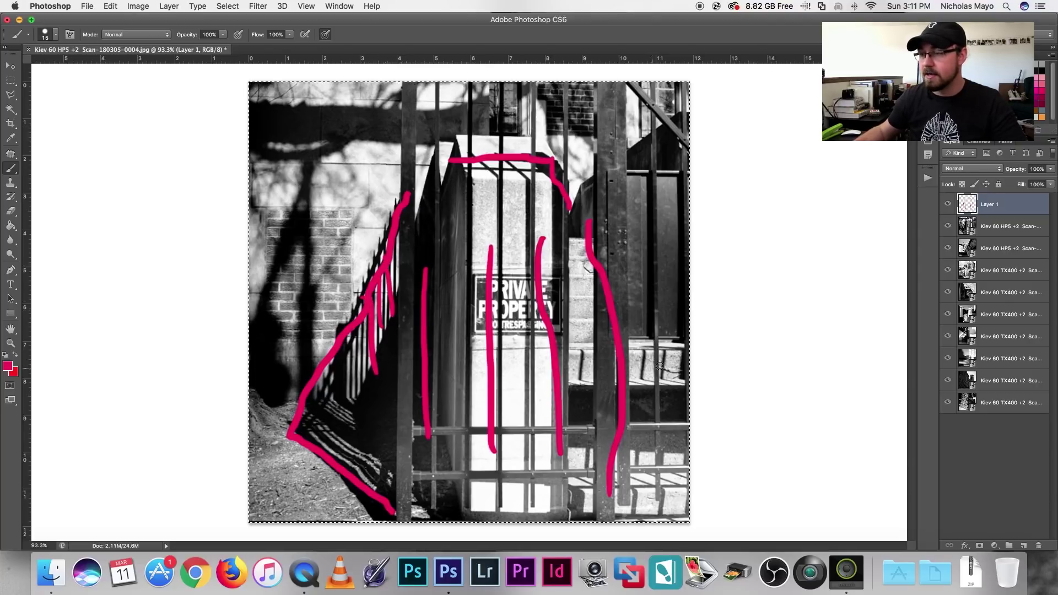
drag(640, 353, 646, 392)
drag(677, 345, 671, 389)
drag(479, 150, 531, 190)
drag(521, 149, 553, 182)
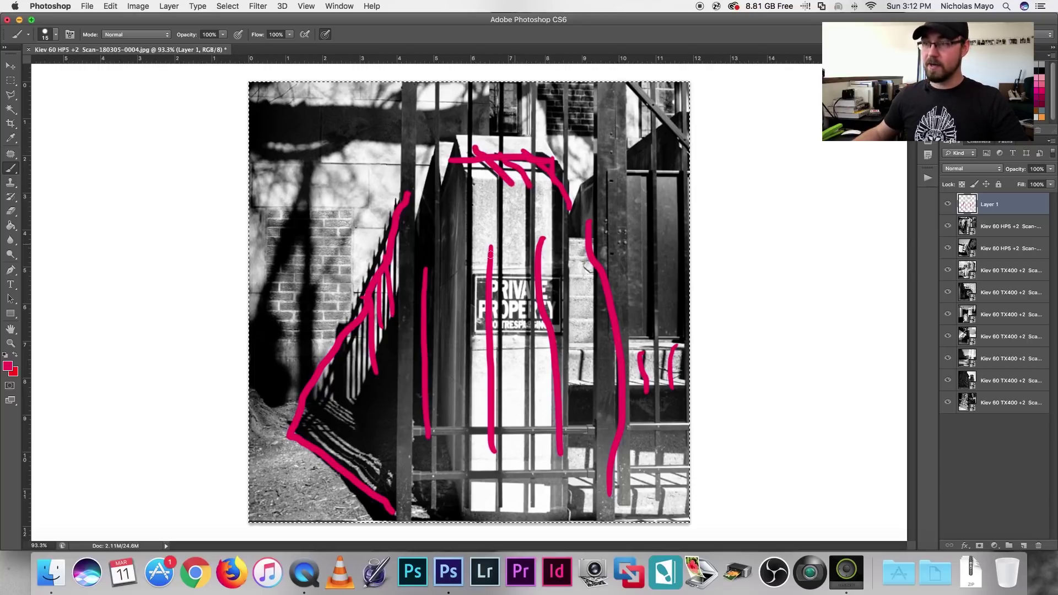
drag(516, 132, 524, 131)
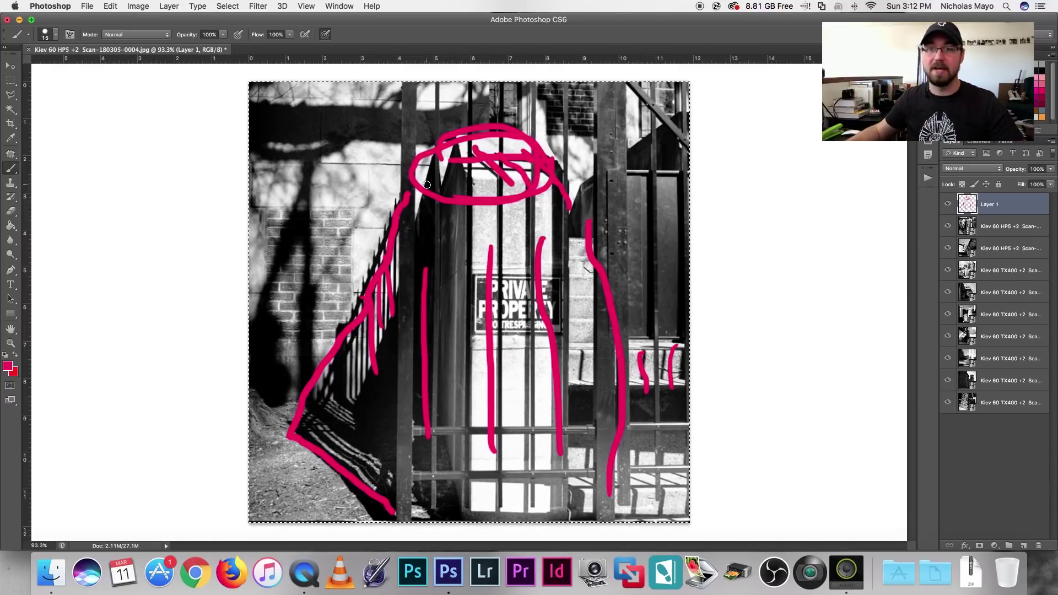
click(10, 66)
key(Delete)
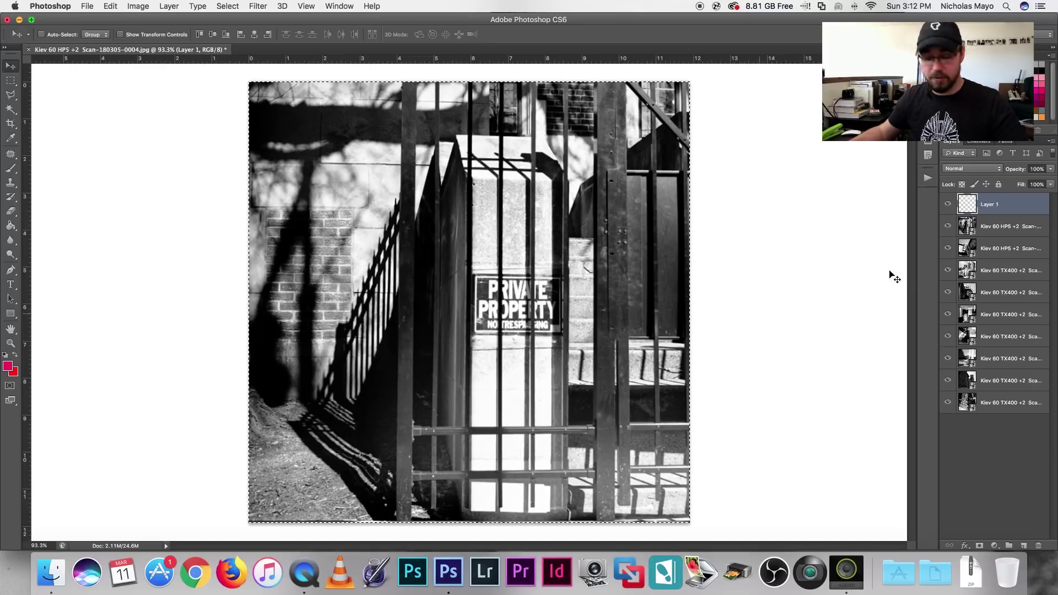
Deselect, then delete the gate scan layer to reveal the ladder photo and return to the Brush.
key(super+d)
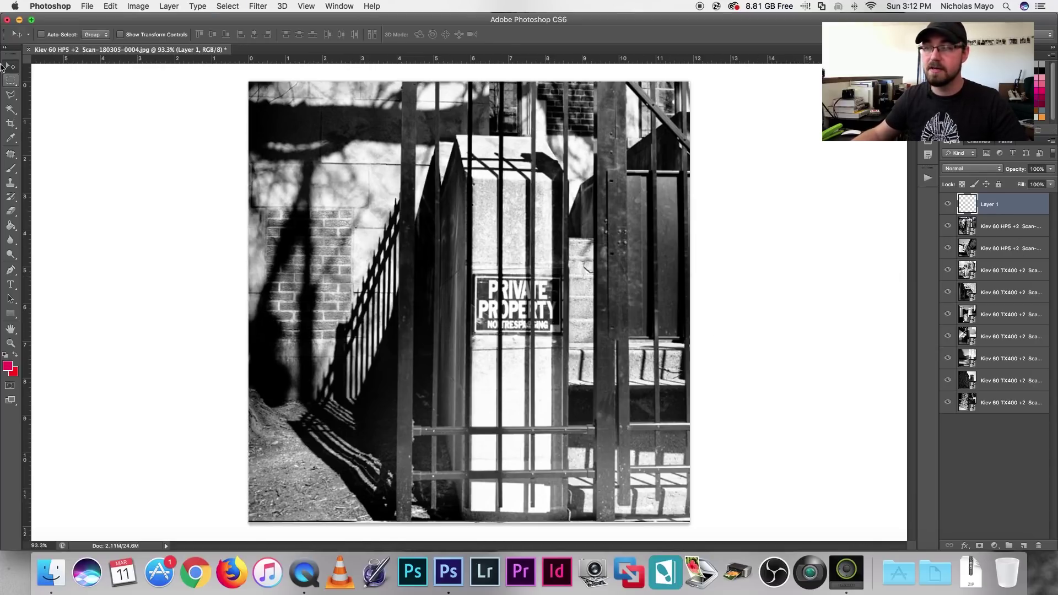
click(1014, 231)
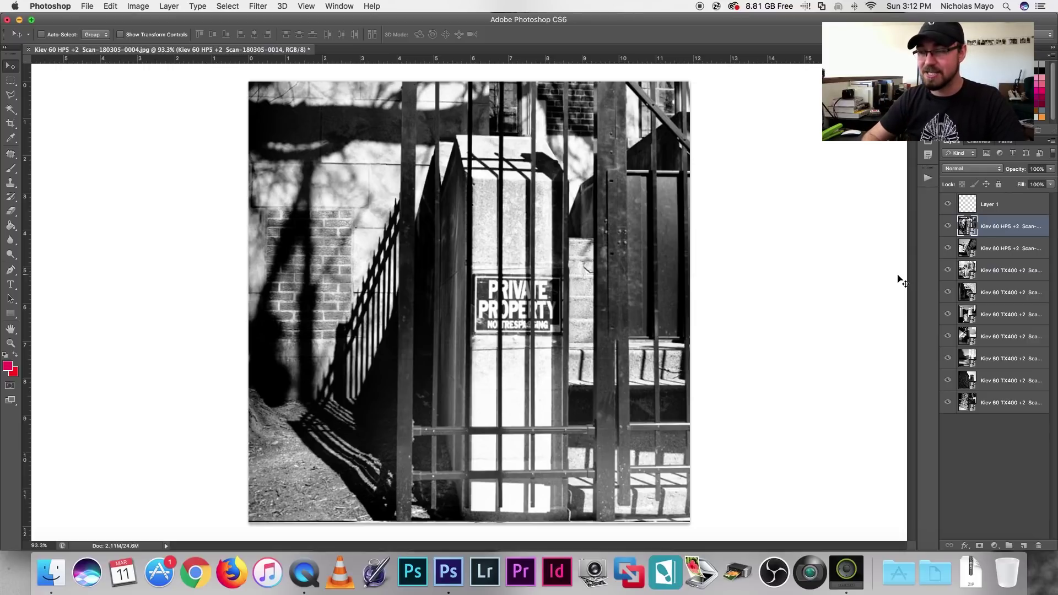
key(BackSpace)
key(b)
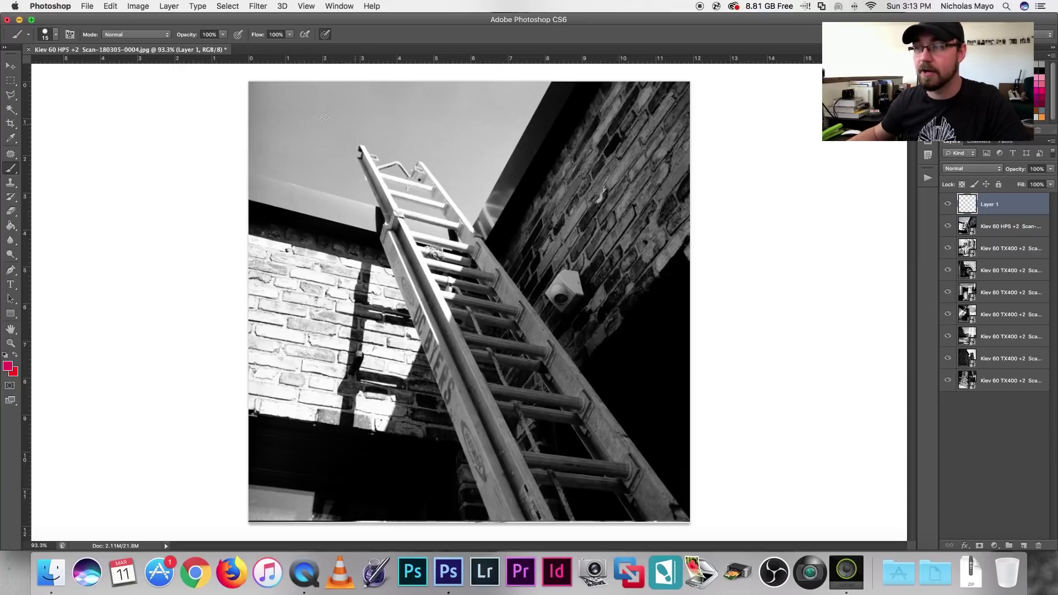
Draw crossing red diagonals and horizontal lines over the ladder photo, then clear them.
mouse_move(324, 89)
mouse_down()
mouse_move(390, 161)
mouse_move(522, 375)
mouse_move(659, 502)
mouse_up()
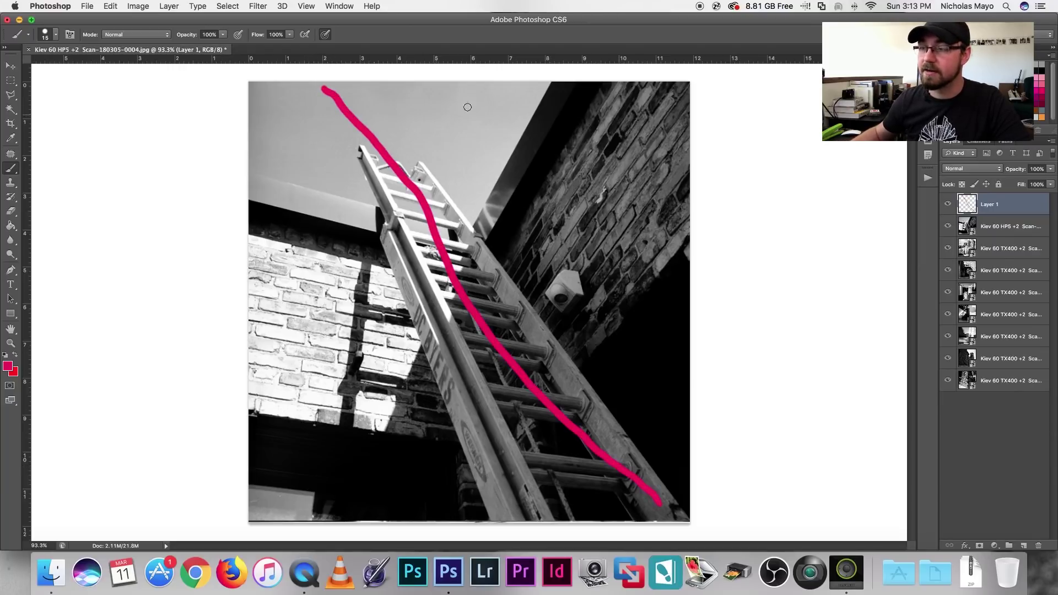
drag(553, 84, 316, 507)
mouse_move(233, 177)
mouse_down()
mouse_move(501, 256)
mouse_move(754, 313)
mouse_up()
mouse_move(210, 391)
mouse_down()
mouse_move(598, 478)
mouse_move(618, 487)
mouse_up()
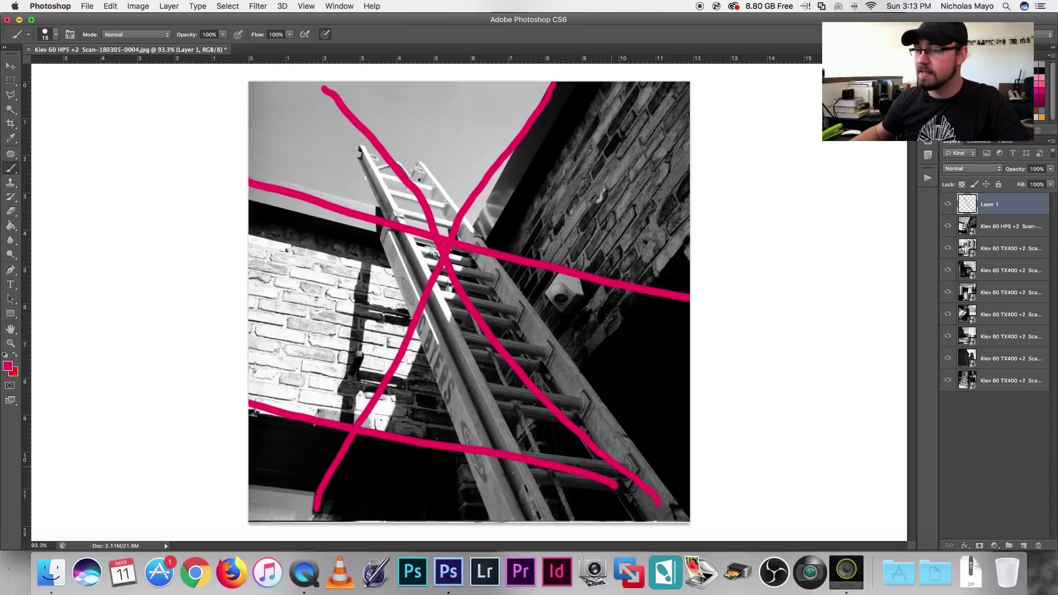
drag(707, 243, 421, 521)
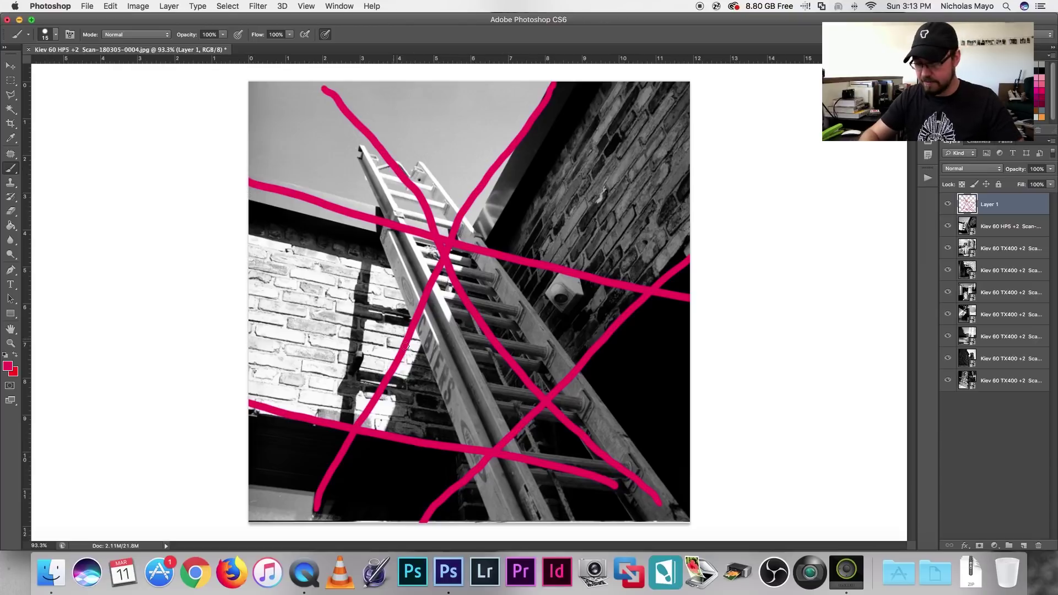
key(super+a)
key(Delete)
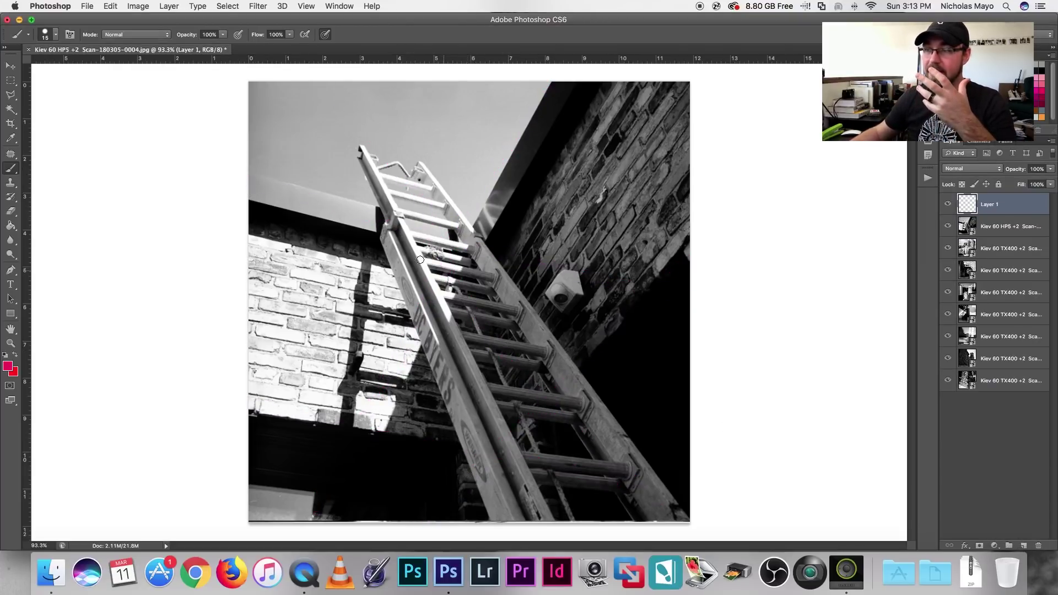
Circle the upper rungs, sunlit lower-left brick wall and security camera, then select all.
mouse_move(445, 210)
mouse_down()
mouse_move(372, 237)
mouse_move(426, 269)
mouse_up()
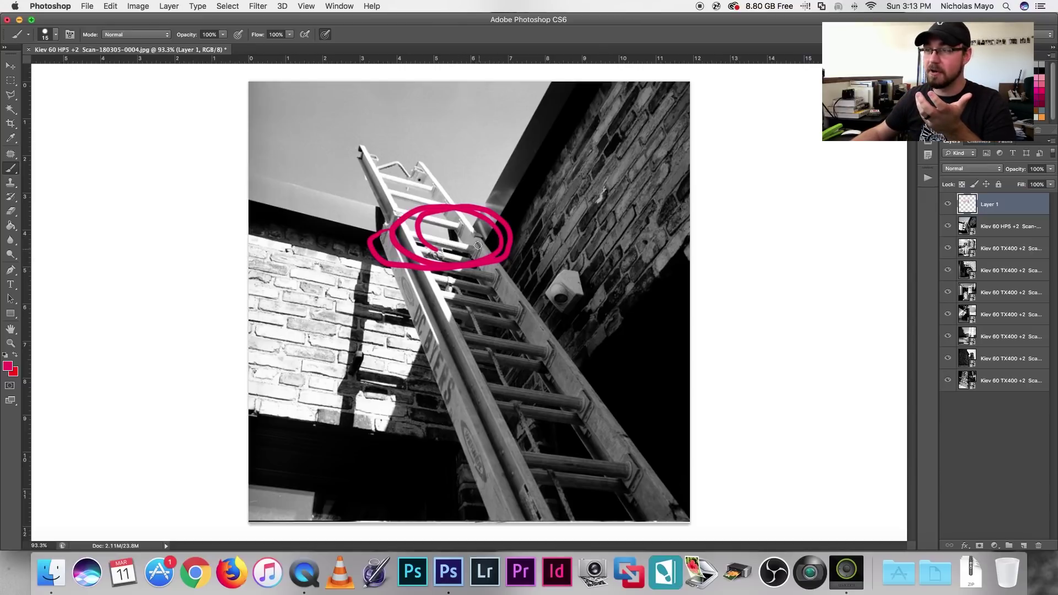
mouse_move(539, 99)
mouse_down()
mouse_move(450, 269)
mouse_move(331, 426)
mouse_up()
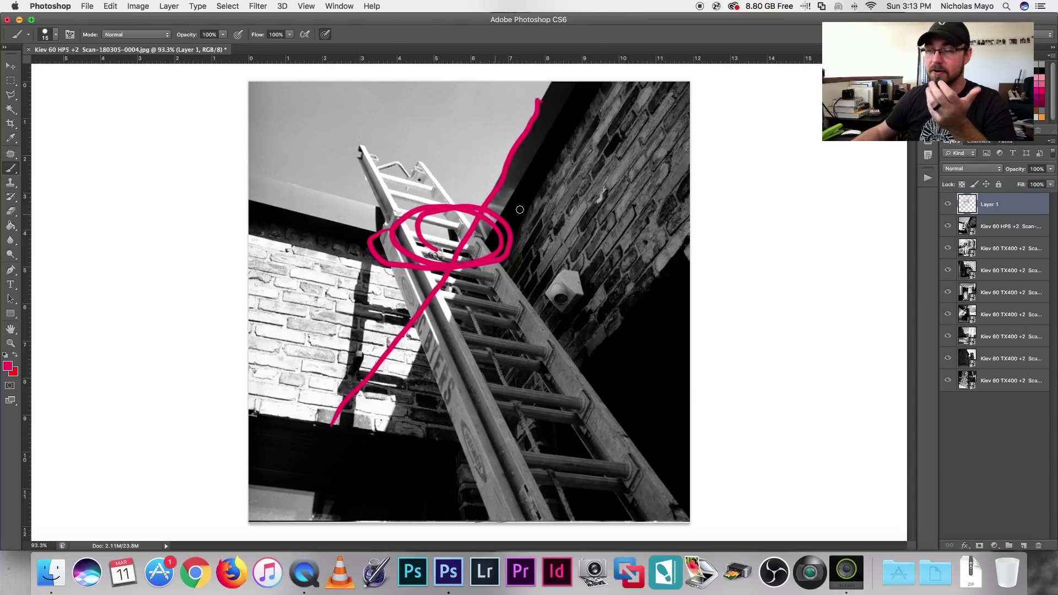
mouse_move(271, 387)
mouse_down()
mouse_move(367, 405)
mouse_move(370, 395)
mouse_move(333, 408)
mouse_up()
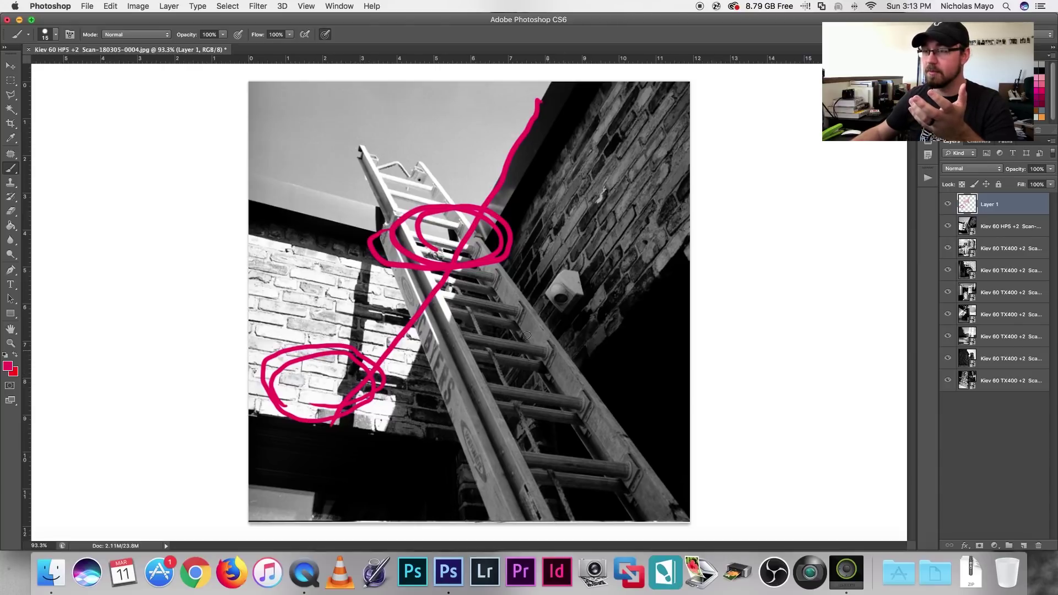
drag(550, 316, 617, 292)
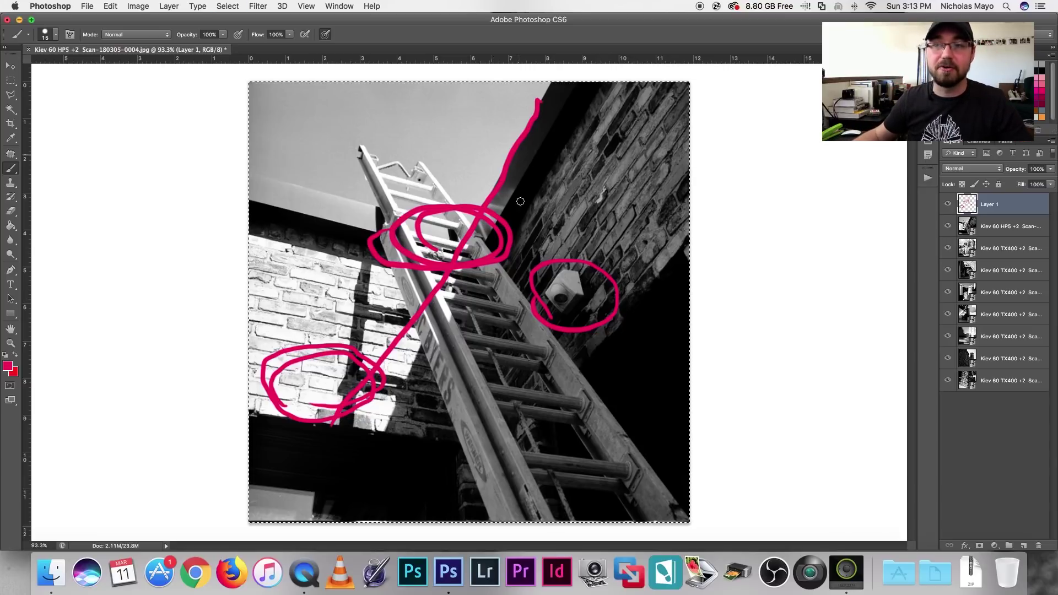
click(11, 66)
key(super+a)
Clear the red strokes from Layer 1, deselect, and delete the ladder scan layer.
key(BackSpace)
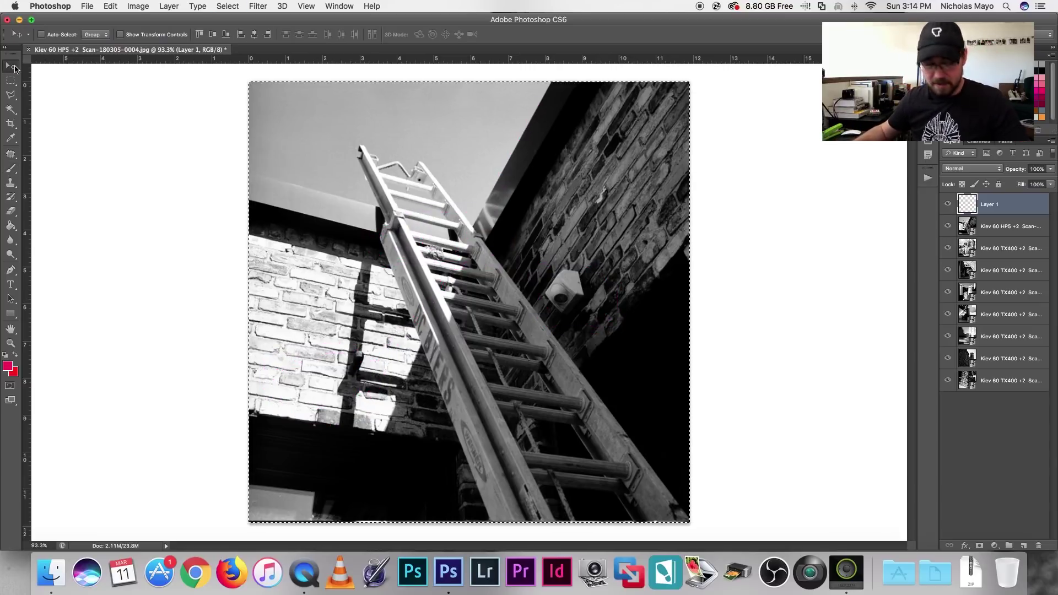
key(super+d)
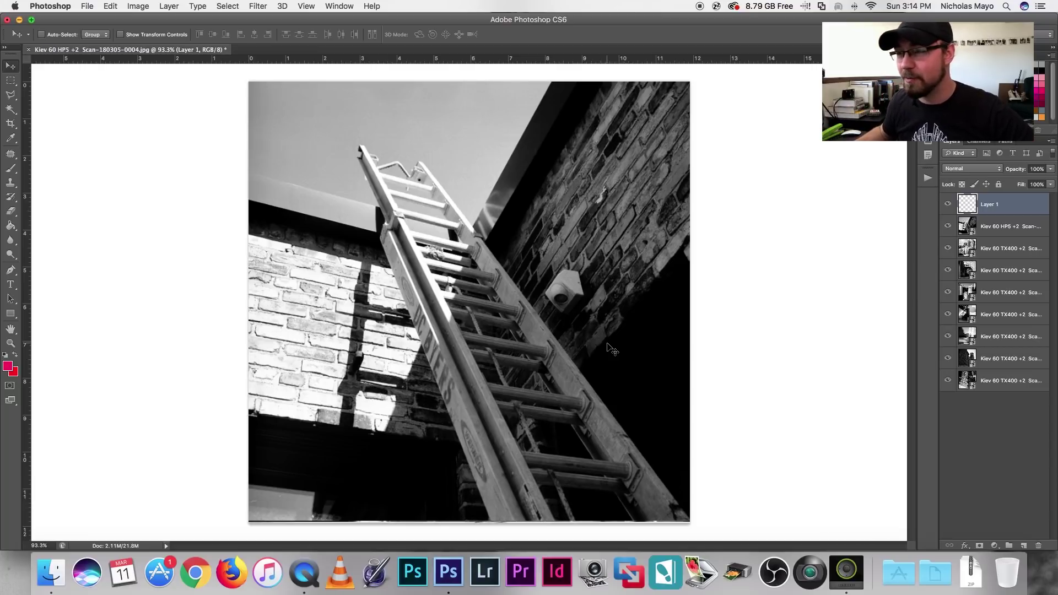
click(995, 225)
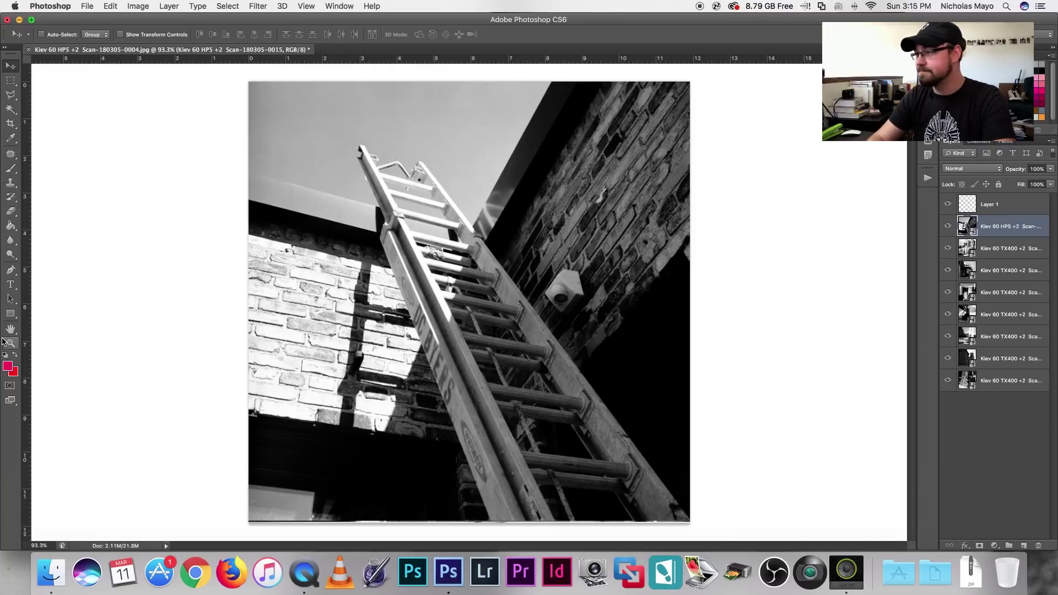
key(Delete)
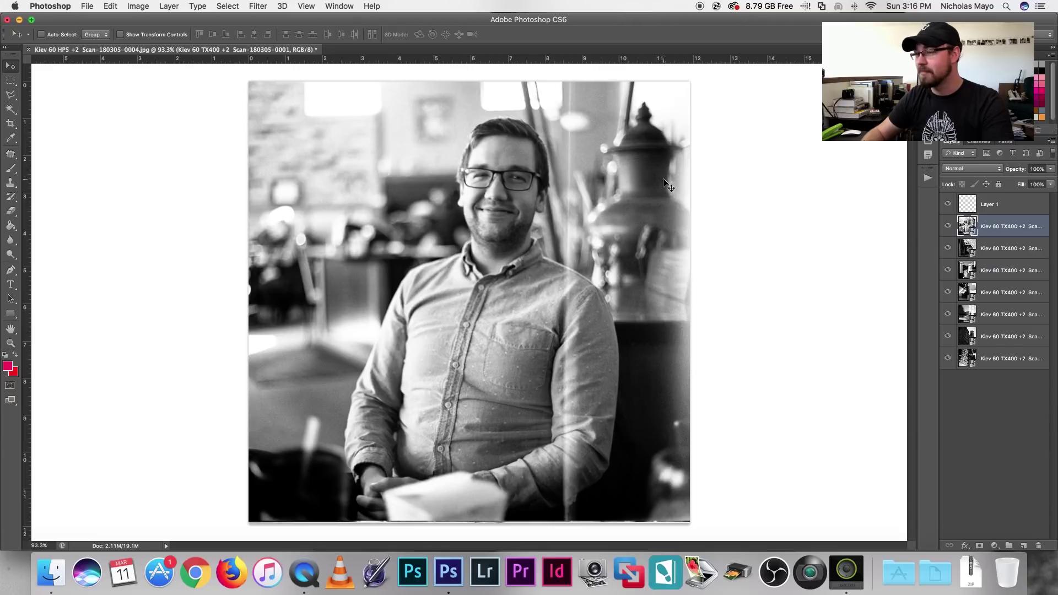
Delete the selected café portrait scan layer to reveal the church doorway photo.
key(Delete)
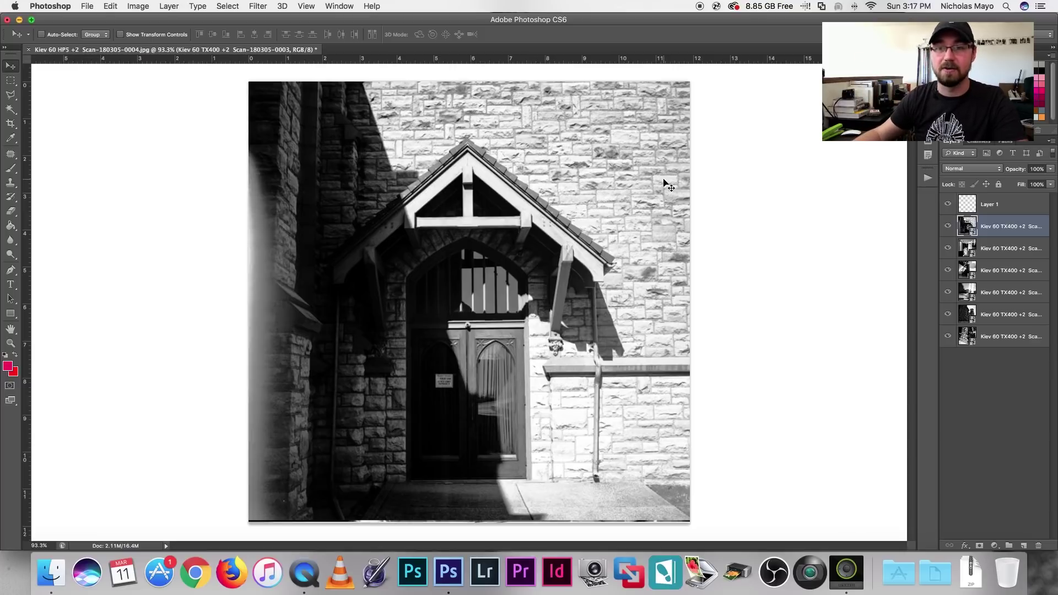
Paint a red line down the left edge of the church photo on Layer 1.
click(11, 169)
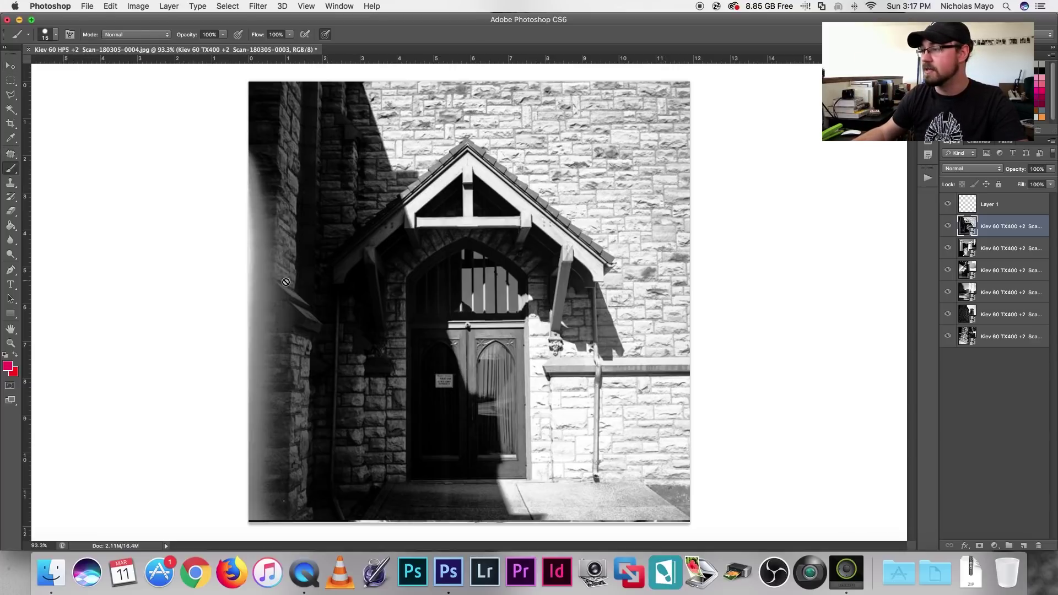
click(992, 203)
drag(250, 170, 281, 246)
mouse_move(303, 307)
mouse_down()
mouse_move(337, 420)
mouse_move(313, 512)
mouse_up()
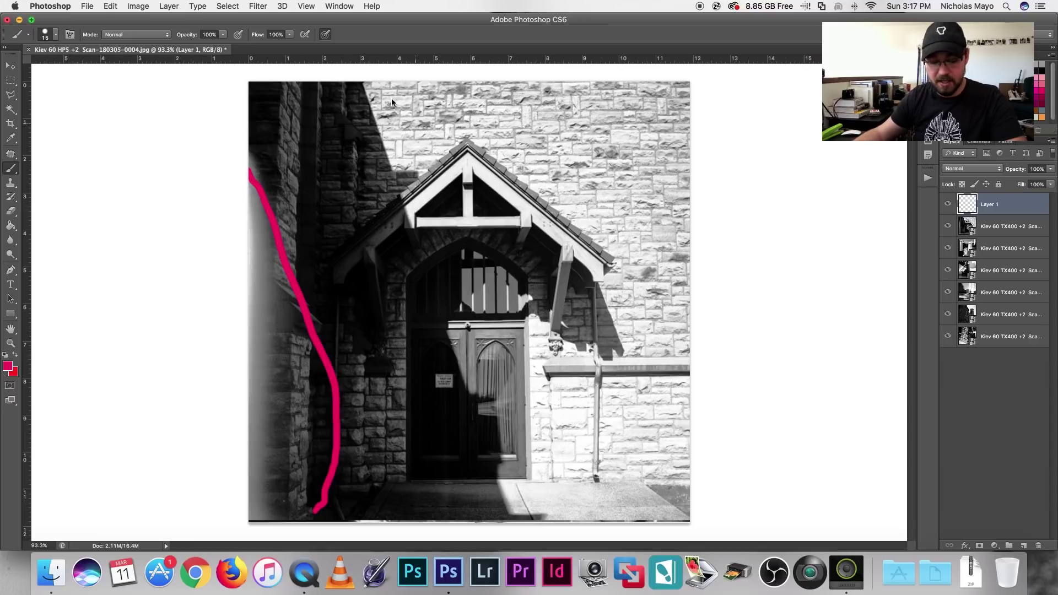
Delete Layer 1 with the stray stroke and create a fresh empty layer.
click(10, 66)
key(BackSpace)
key(b)
key(super+shift+alt+n)
Trace the diagonal shadow edge through the door and the dark left wall in red.
mouse_move(360, 83)
mouse_down()
mouse_move(376, 98)
mouse_move(456, 347)
mouse_move(563, 518)
mouse_up()
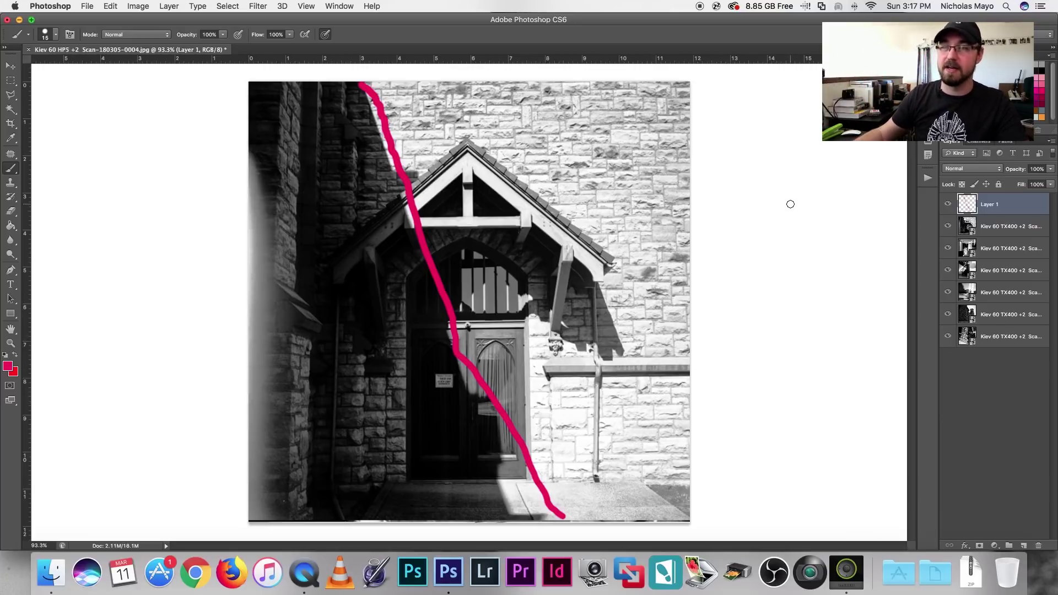
mouse_move(294, 83)
mouse_down()
mouse_move(292, 312)
mouse_move(319, 486)
mouse_up()
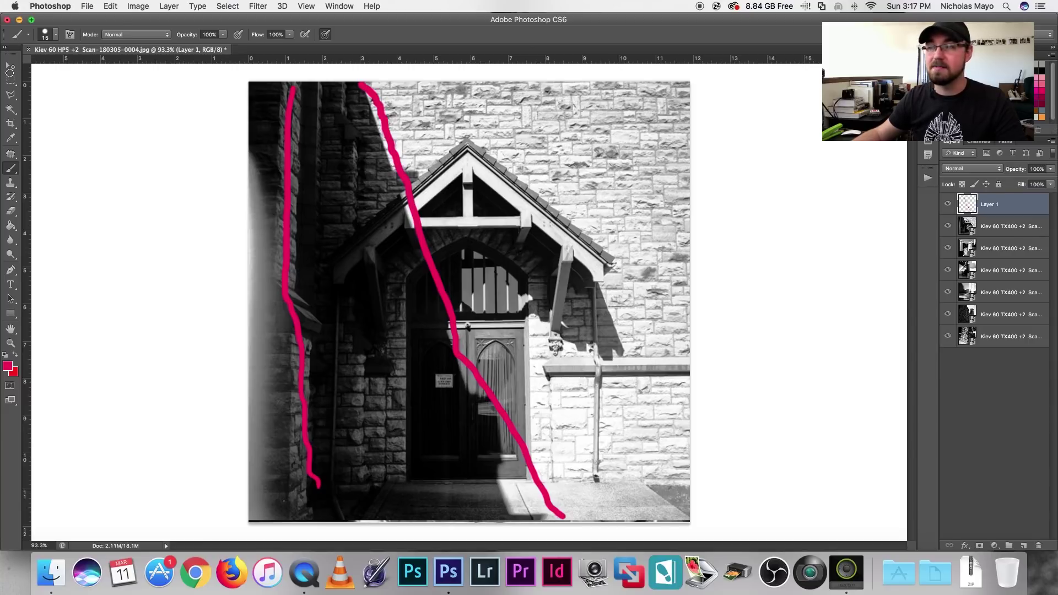
click(10, 80)
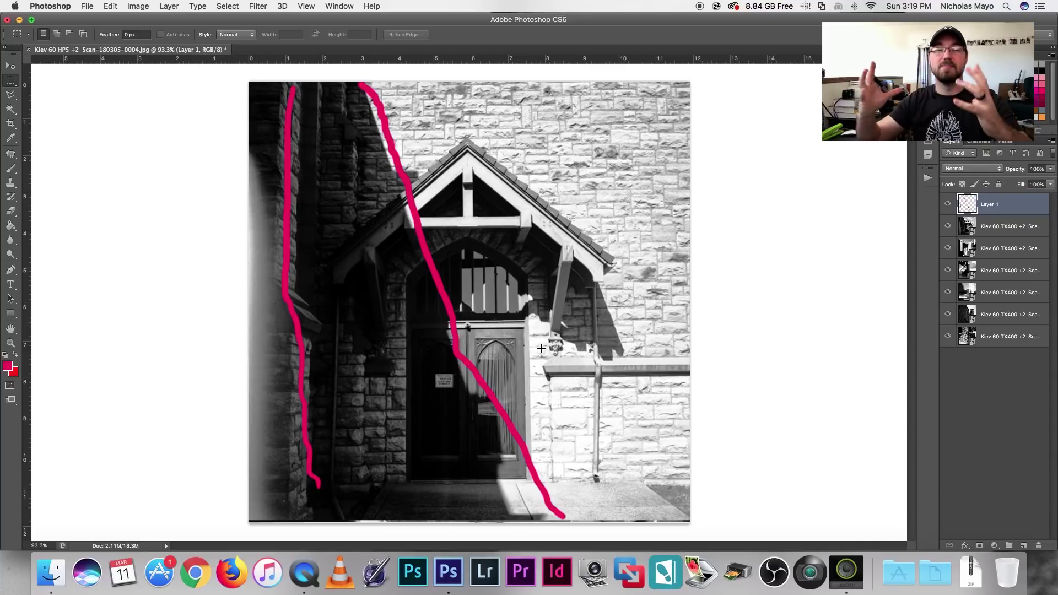
Remove the church doorway scan to reveal the street-window scan, with the Brush tool on Layer 1.
key(ctrl+z)
key(b)
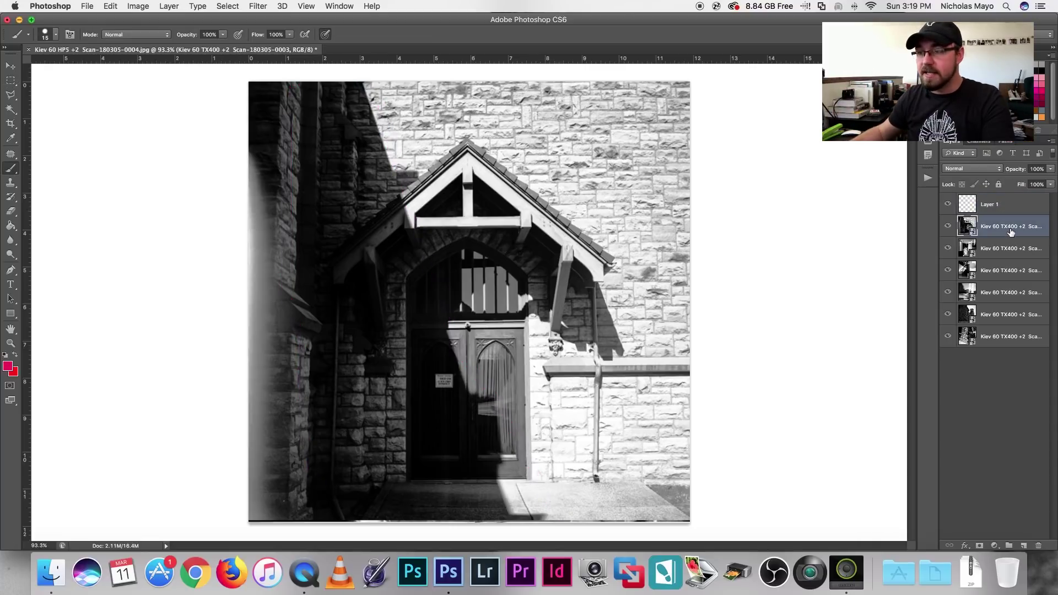
key(Delete)
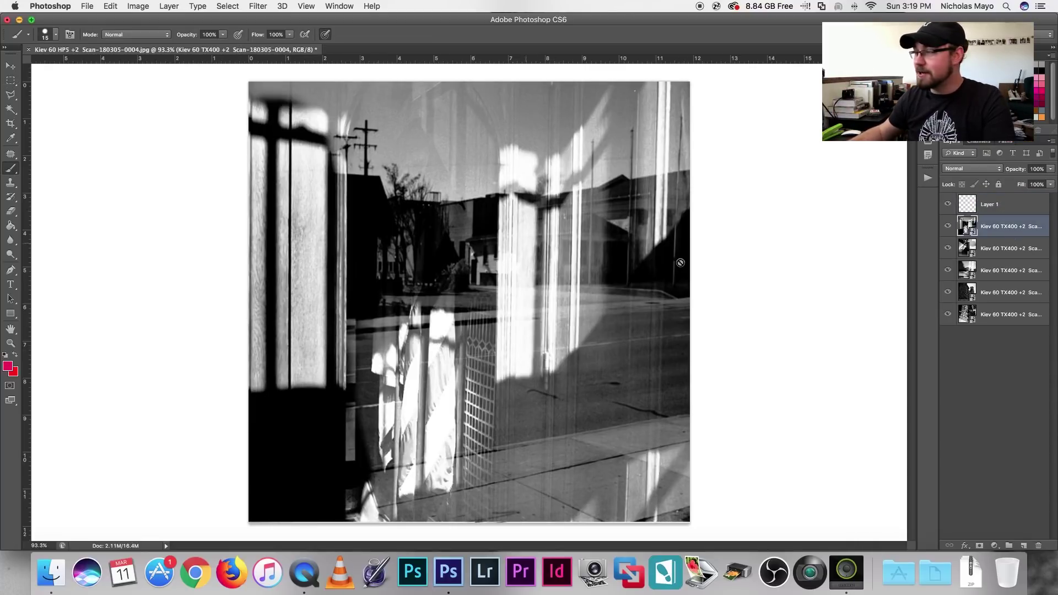
click(1004, 206)
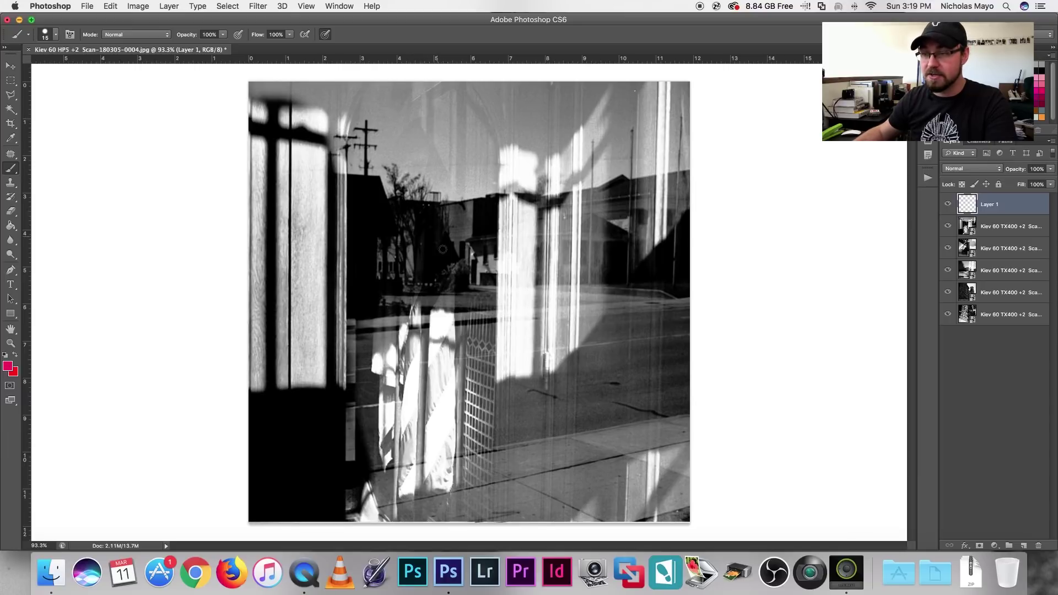
Draw red loops around the tall central figure and the lower-right shadow shape.
mouse_move(451, 463)
mouse_down()
mouse_move(363, 494)
mouse_move(347, 402)
mouse_move(366, 340)
mouse_move(370, 223)
mouse_move(399, 107)
mouse_move(459, 222)
mouse_move(460, 515)
mouse_up()
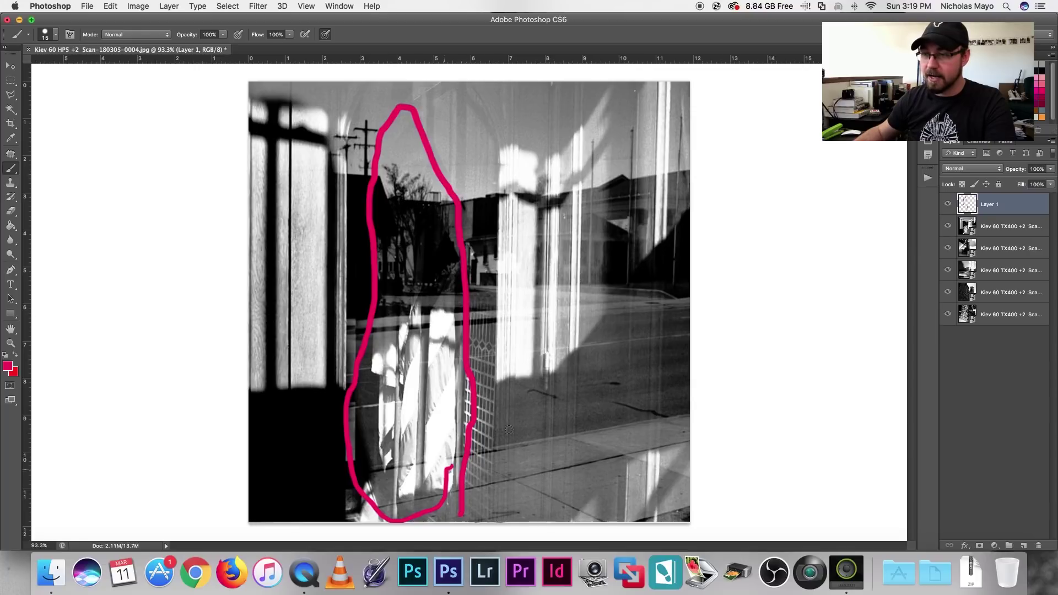
drag(442, 280, 388, 400)
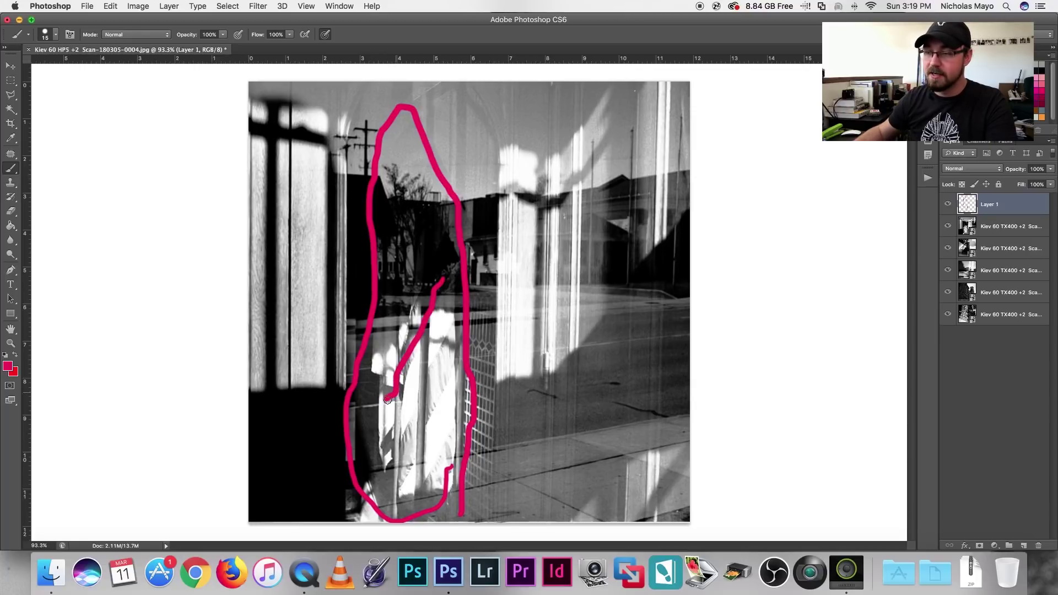
drag(462, 353, 385, 468)
drag(461, 463, 429, 508)
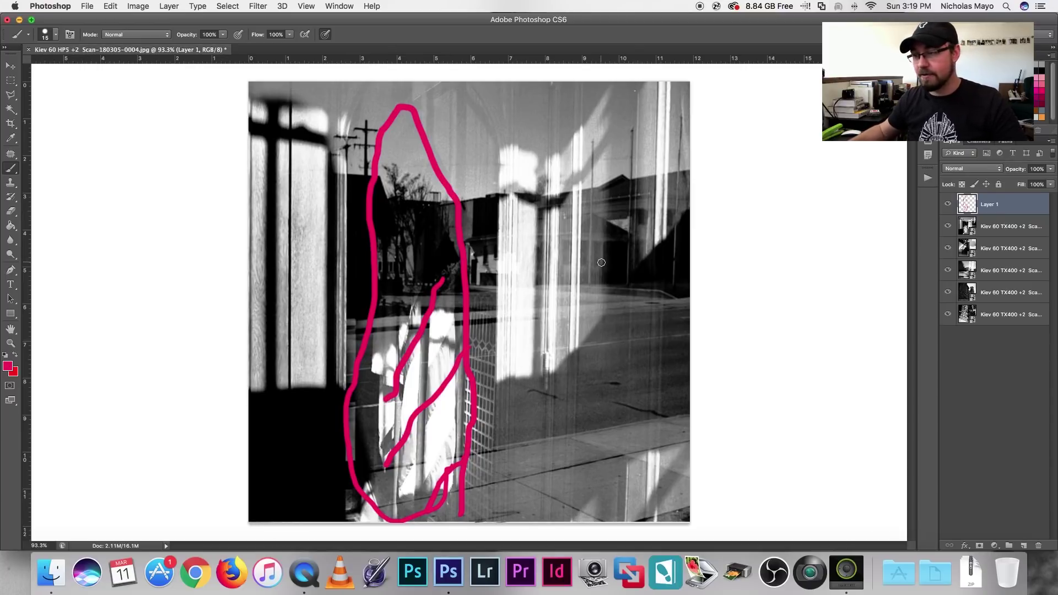
drag(623, 458, 588, 386)
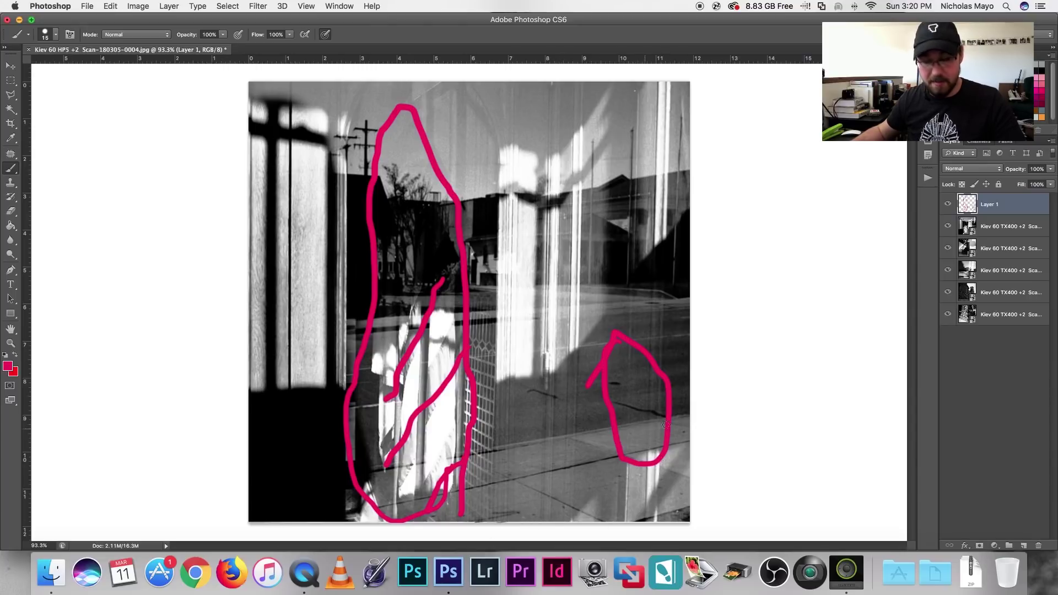
click(11, 66)
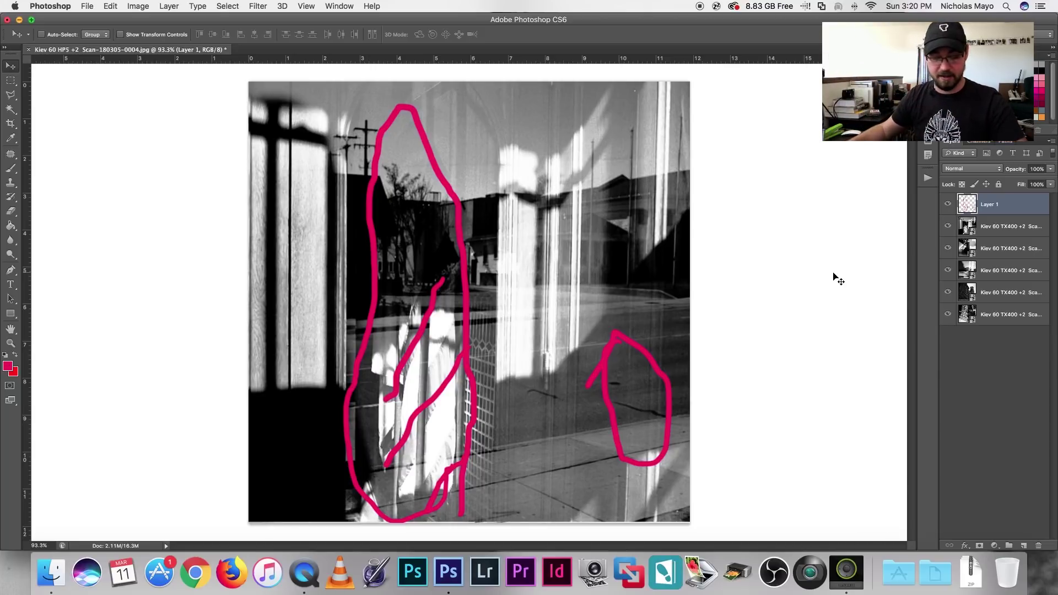
Select all of Layer 1, delete the pink loops, and deselect.
key(super+a)
key(Delete)
key(super+d)
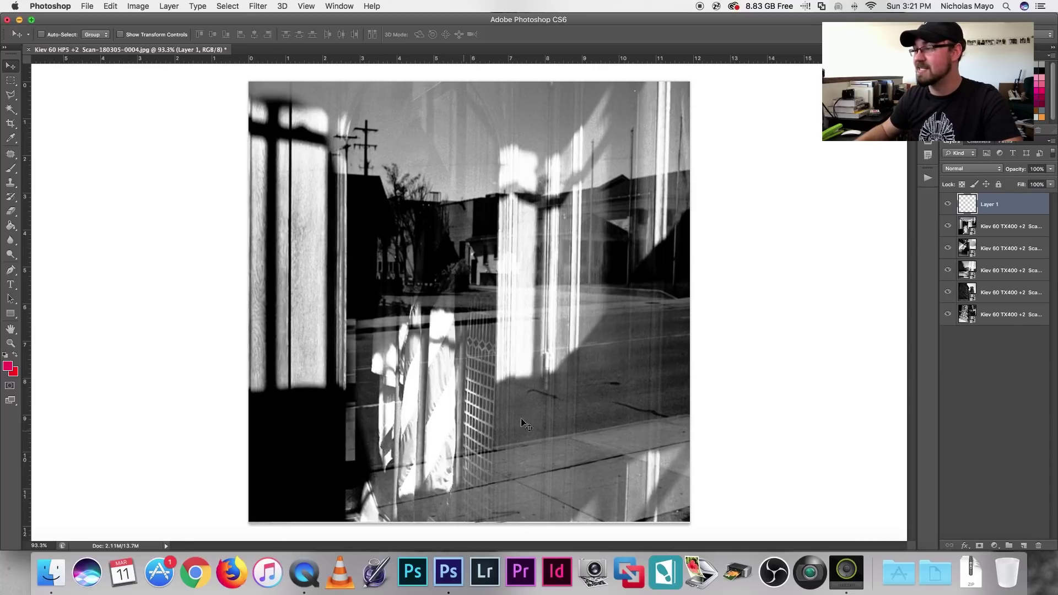
Delete the street-window scan layer to reveal the staircase photo, with the Brush tool on Layer 1.
click(1002, 234)
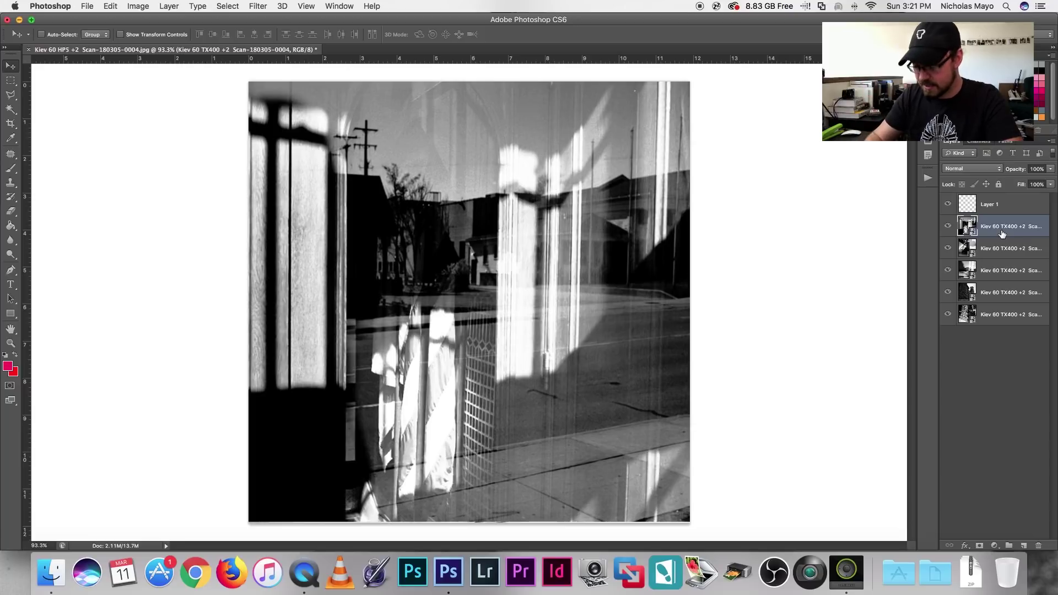
key(Delete)
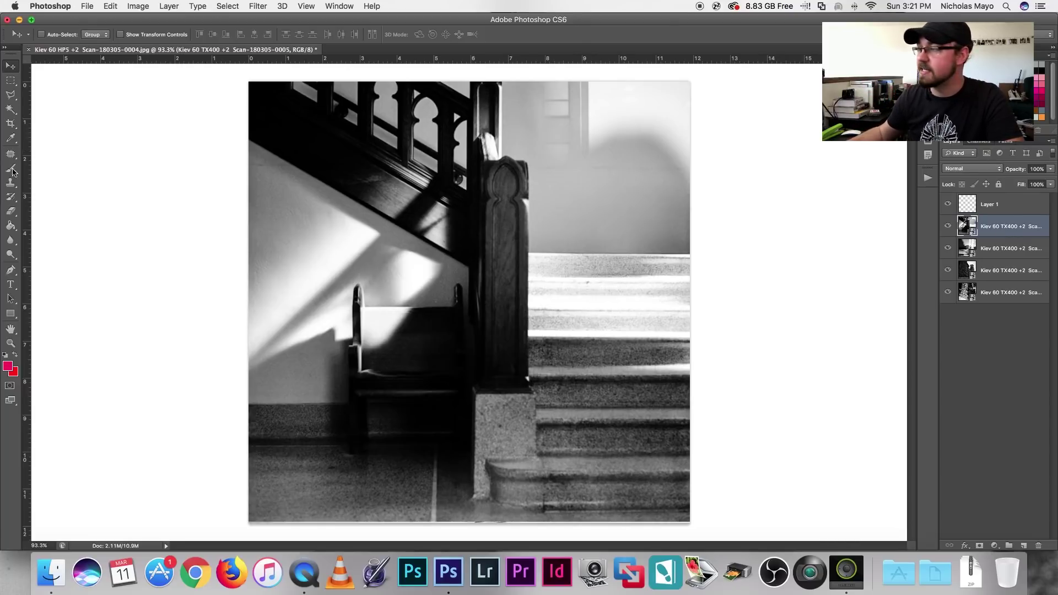
key(b)
click(1018, 213)
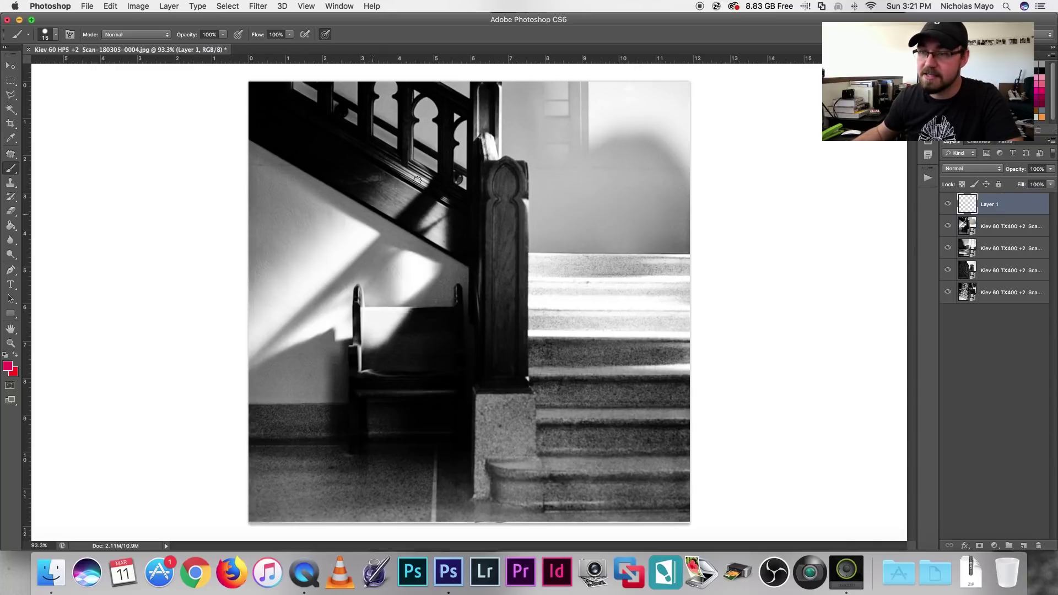
Paint loose red strokes along the banister, railing, newel post and bench.
mouse_move(438, 181)
mouse_down()
mouse_move(246, 393)
mouse_move(396, 339)
mouse_move(375, 357)
mouse_move(459, 232)
mouse_move(458, 179)
mouse_up()
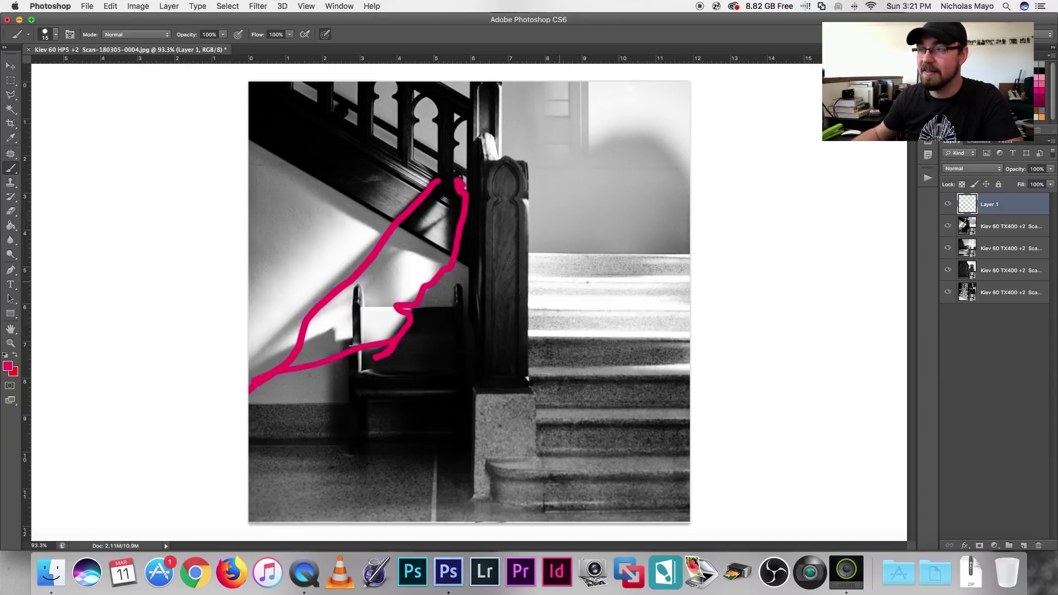
drag(414, 105, 437, 135)
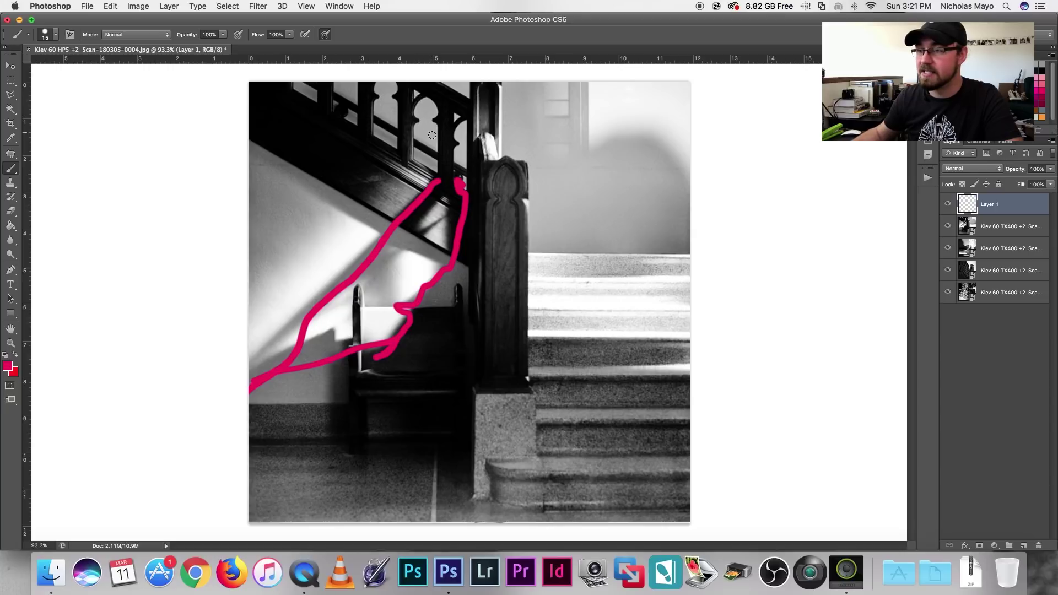
mouse_move(505, 219)
mouse_down()
mouse_move(488, 118)
mouse_move(381, 84)
mouse_up()
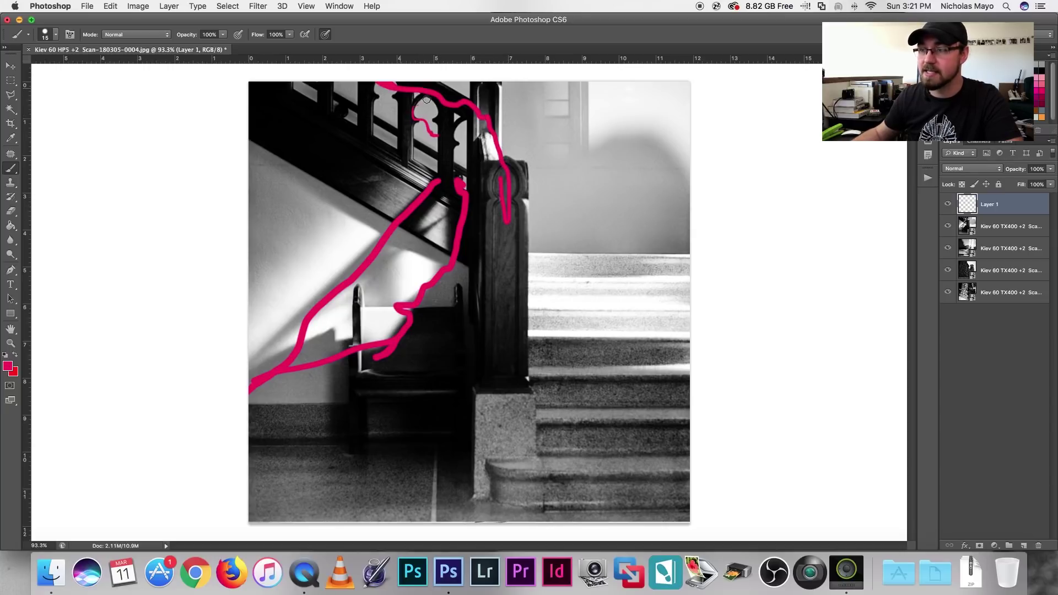
drag(281, 130, 457, 201)
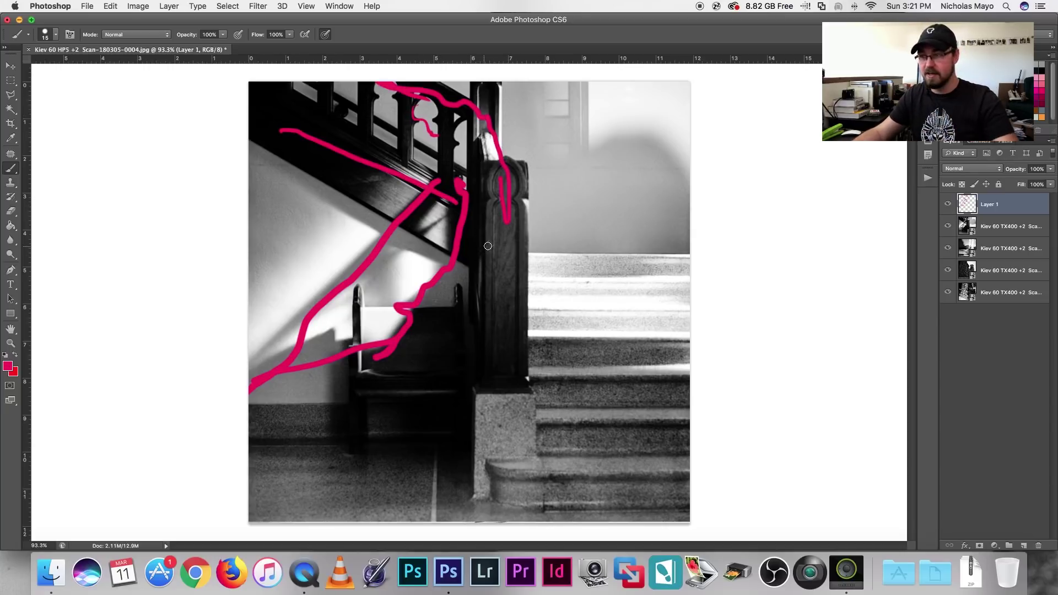
click(11, 66)
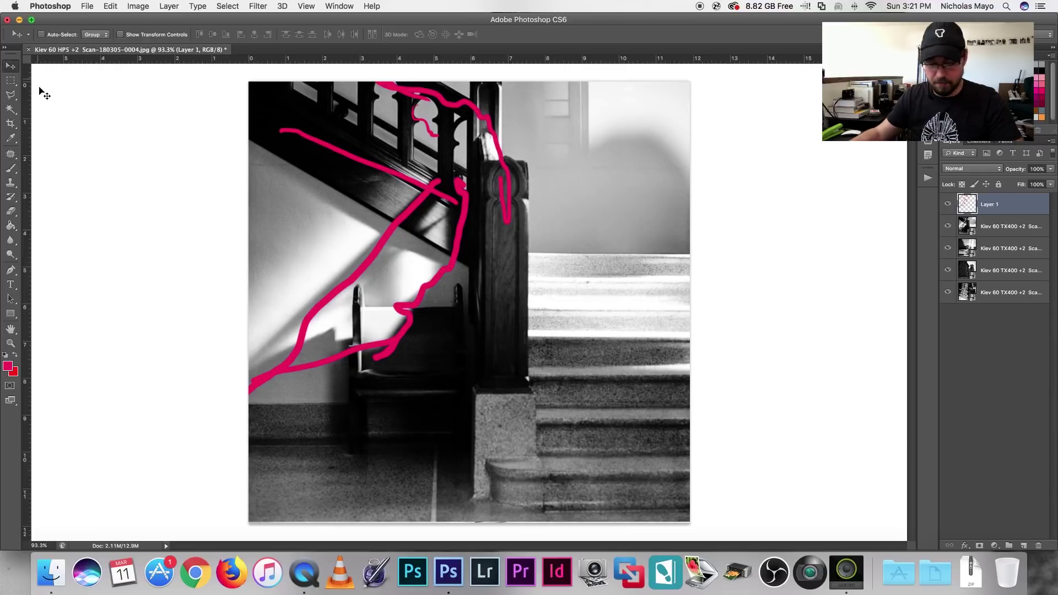
Clear the loose red marks from Layer 1 with the Brush tool still active.
key(super+d)
key(Delete)
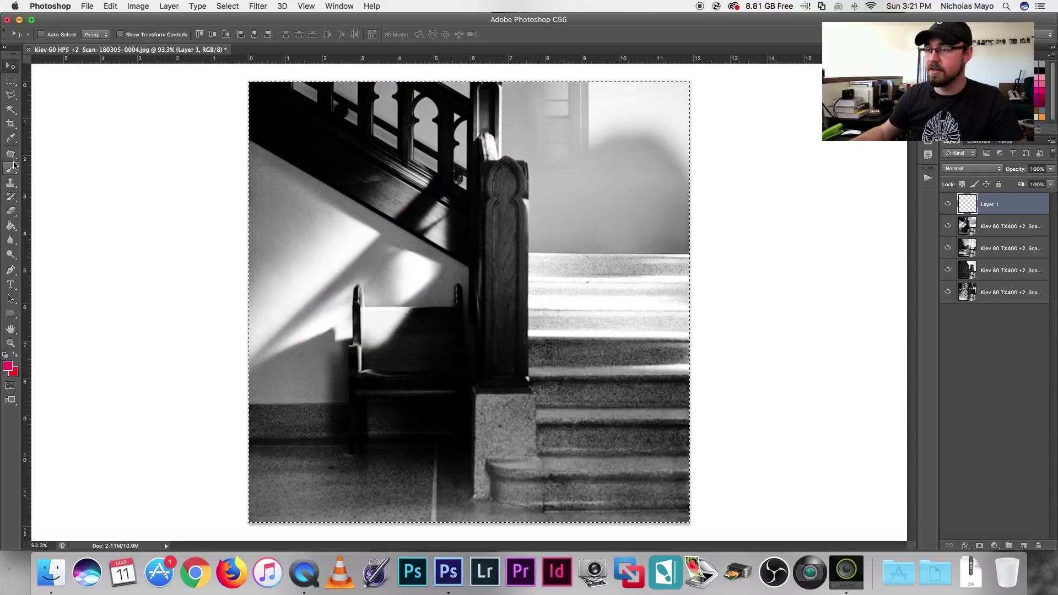
key(b)
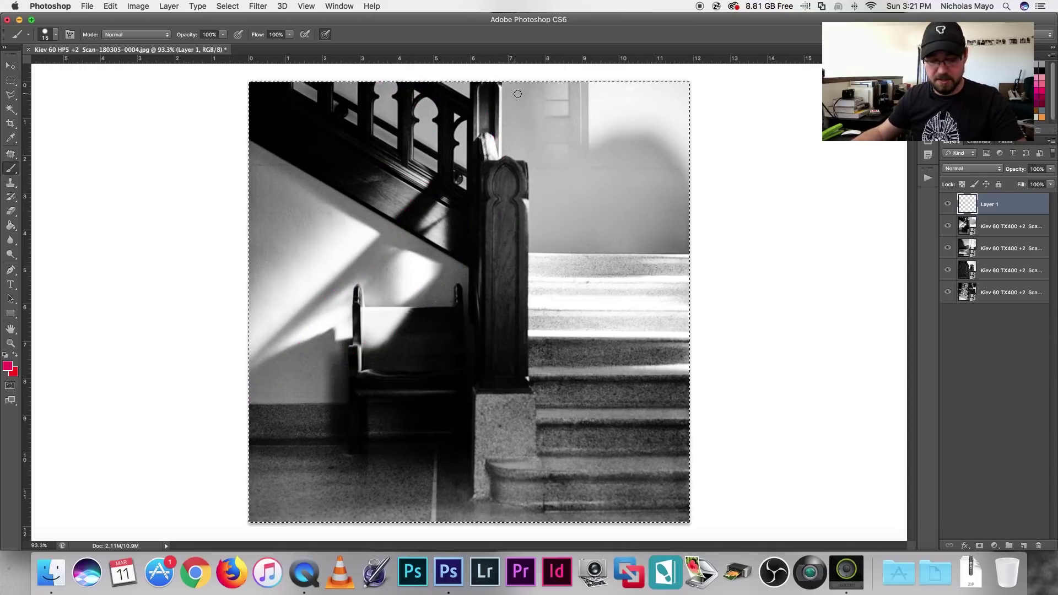
key(super+d)
Draw clean red lines along the banister, newel post, step edges and wall base.
mouse_move(526, 82)
mouse_down()
mouse_move(525, 242)
mouse_move(689, 248)
mouse_up()
drag(250, 137, 529, 302)
mouse_move(521, 243)
mouse_down()
mouse_move(531, 337)
mouse_move(689, 334)
mouse_up()
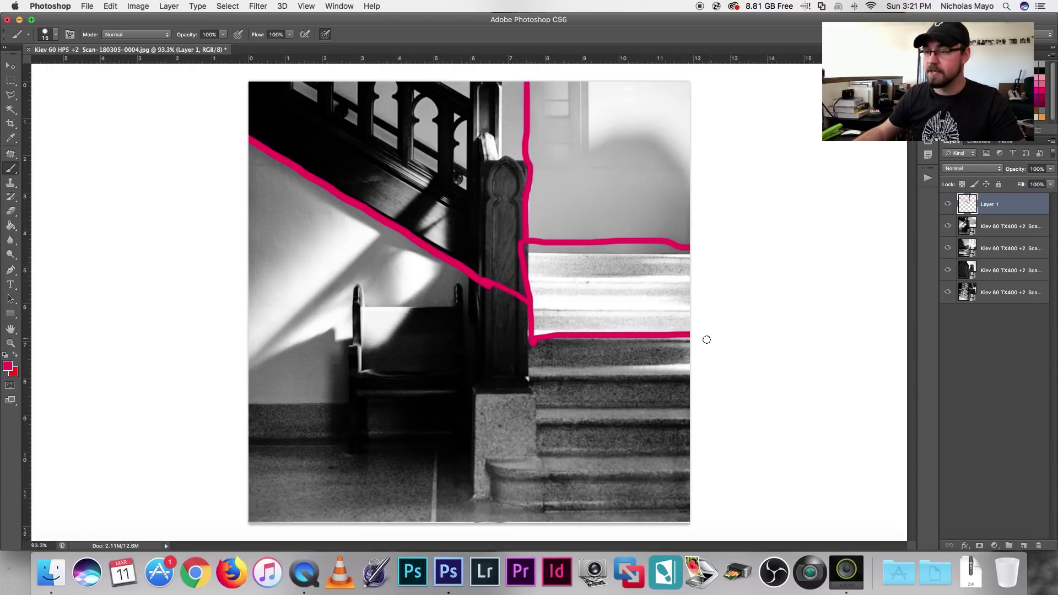
drag(529, 341, 540, 521)
drag(527, 401, 246, 401)
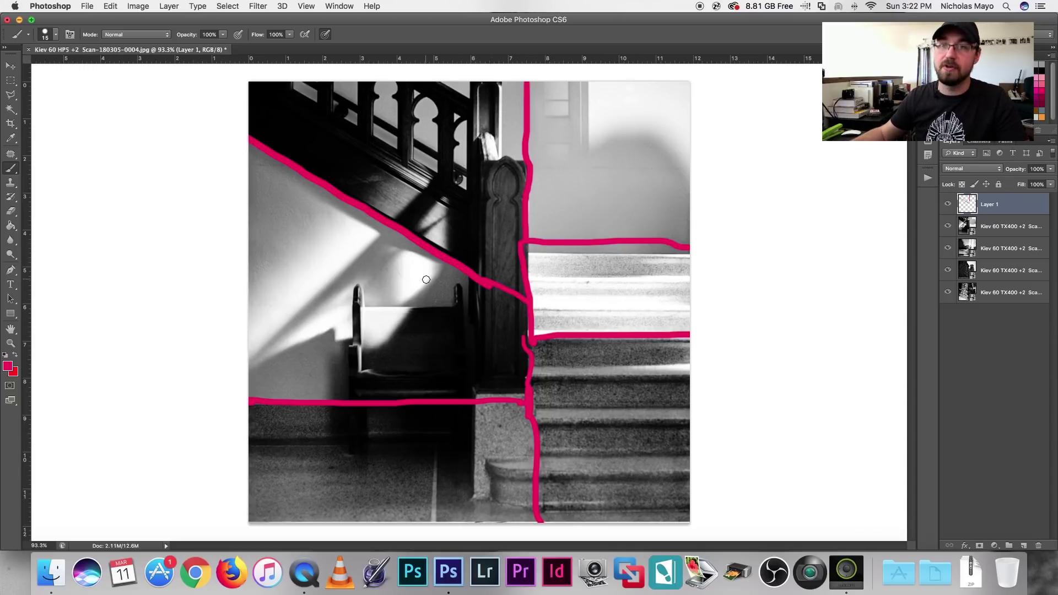
click(11, 66)
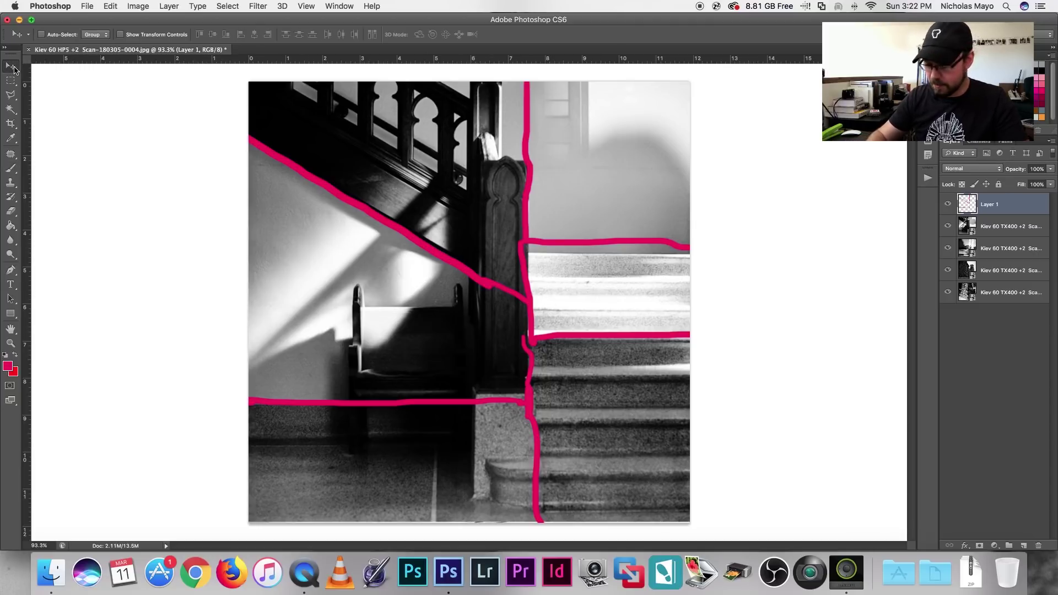
Delete the pink-lined Layer 1 and add a new empty layer above the staircase scan.
key(Delete)
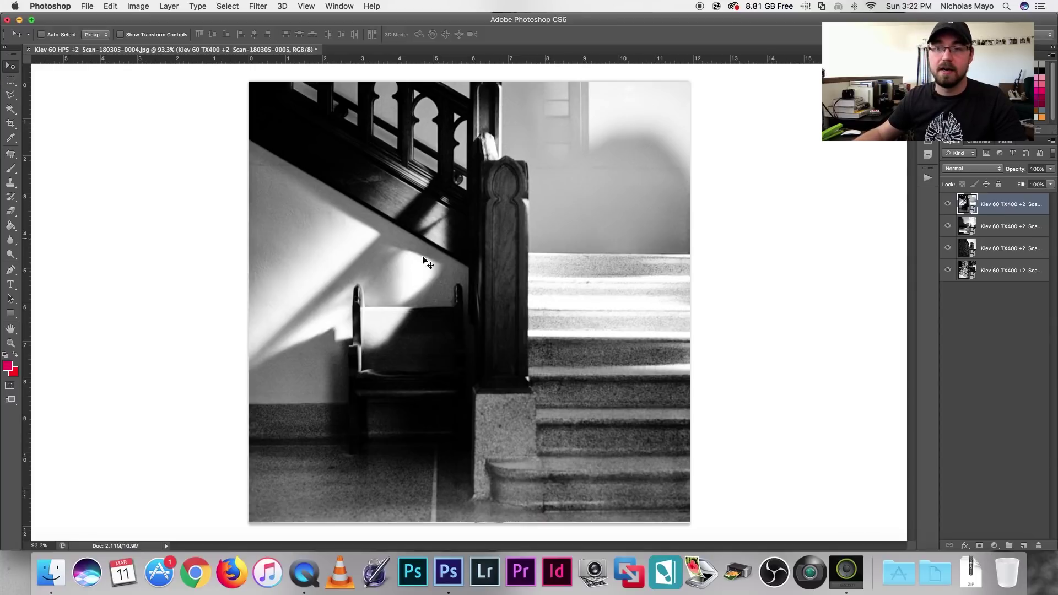
click(11, 168)
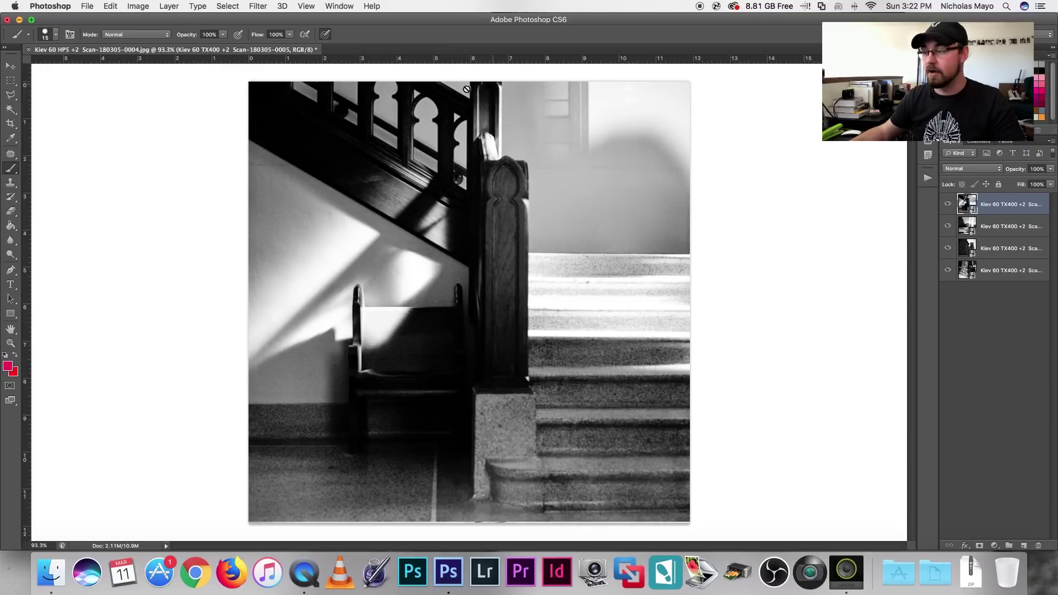
click(1024, 546)
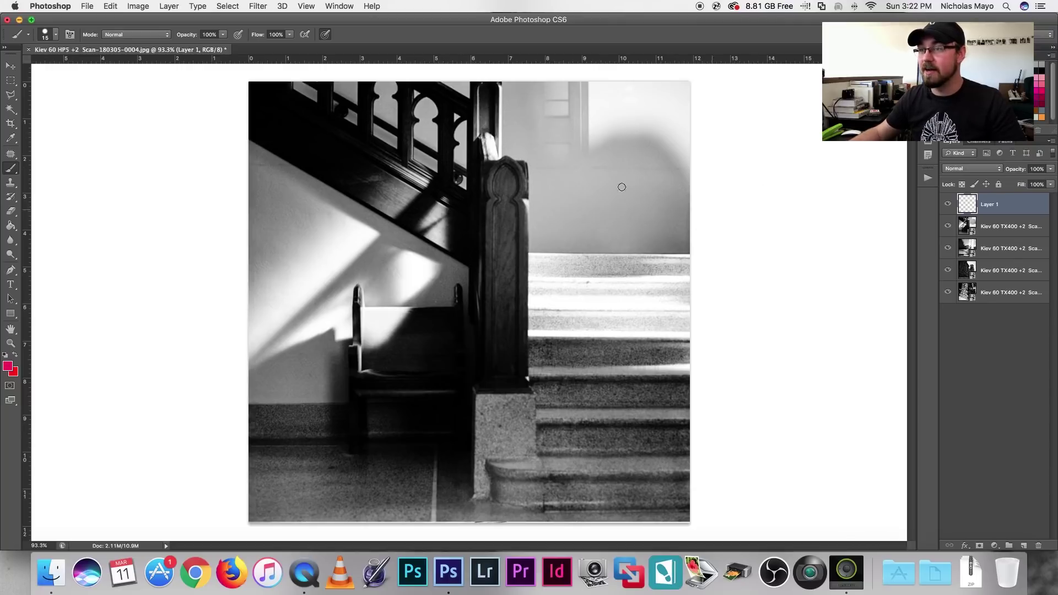
Loop the top-right shadow in red and draw a triangle of diagonals along the banister.
mouse_move(585, 84)
mouse_down()
mouse_move(593, 139)
mouse_move(560, 155)
mouse_move(528, 83)
mouse_move(584, 98)
mouse_move(592, 156)
mouse_move(661, 136)
mouse_move(713, 185)
mouse_move(678, 159)
mouse_up()
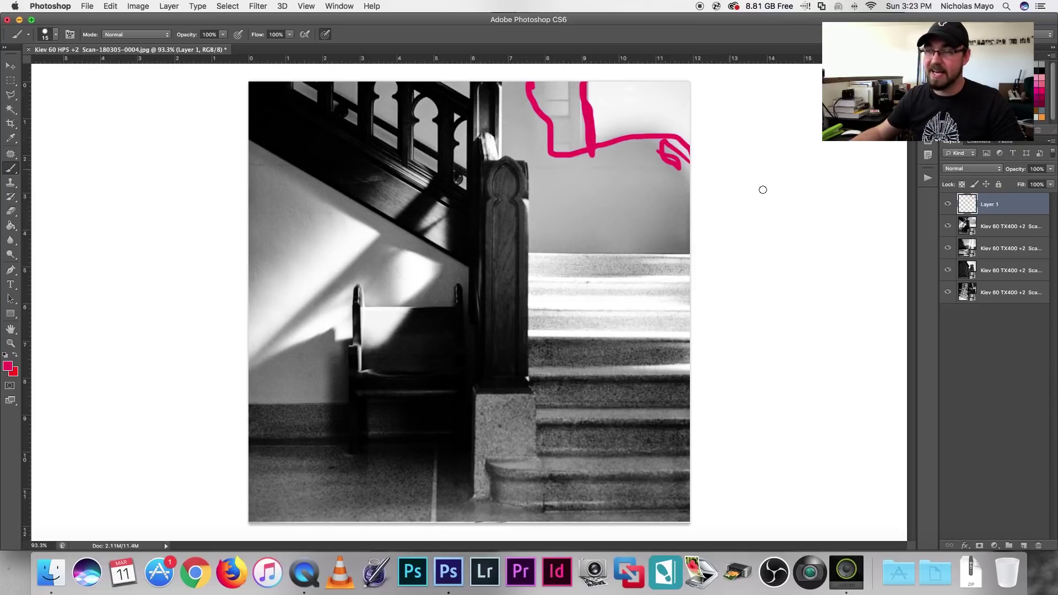
mouse_move(444, 173)
mouse_down()
mouse_move(383, 242)
mouse_move(247, 350)
mouse_up()
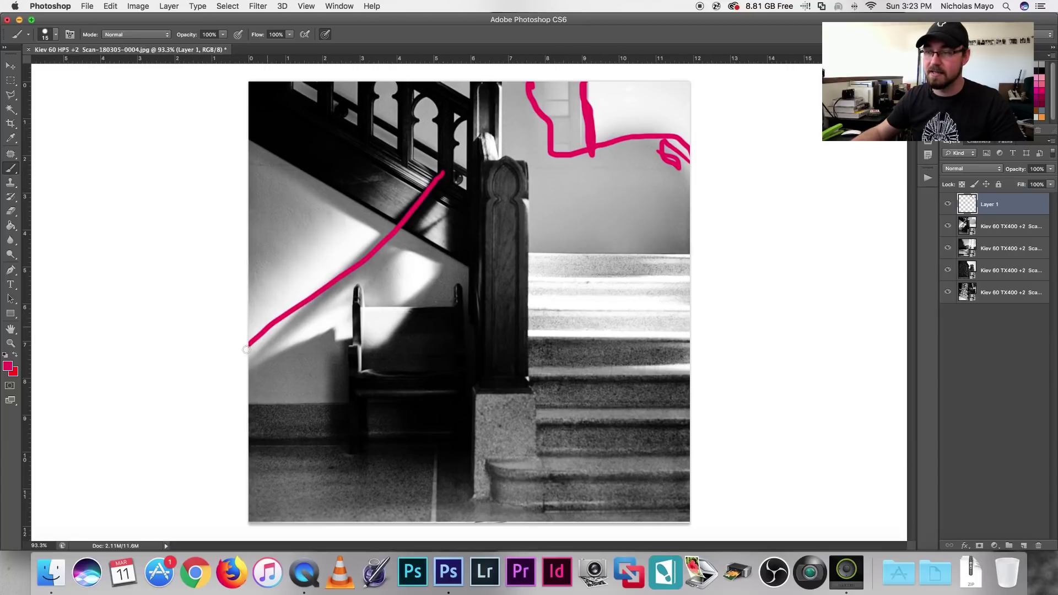
drag(446, 215, 361, 260)
mouse_move(448, 185)
mouse_down()
mouse_move(458, 265)
mouse_move(413, 323)
mouse_up()
mouse_move(490, 274)
mouse_down()
mouse_move(395, 256)
mouse_move(271, 371)
mouse_move(339, 327)
mouse_move(337, 345)
mouse_move(369, 347)
mouse_move(416, 322)
mouse_up()
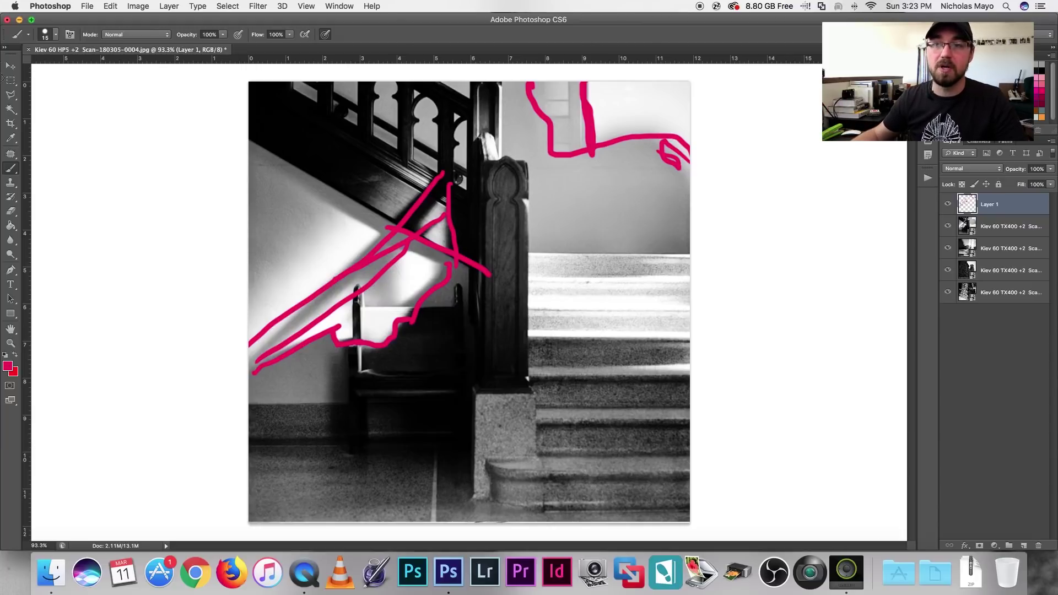
click(11, 65)
Select all on Layer 1, delete the red strokes, and deselect.
key(super+a)
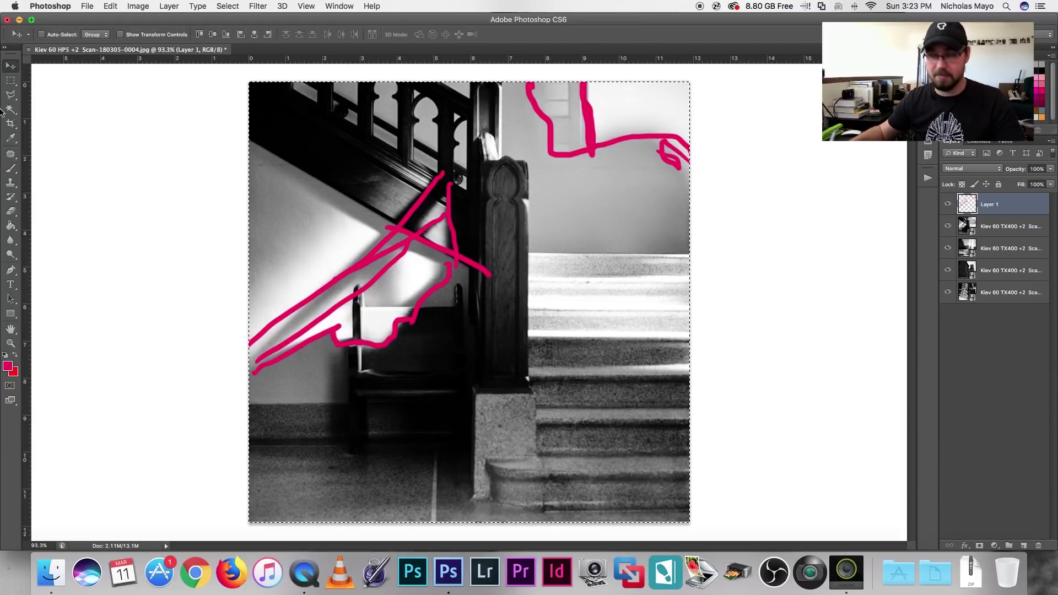
key(BackSpace)
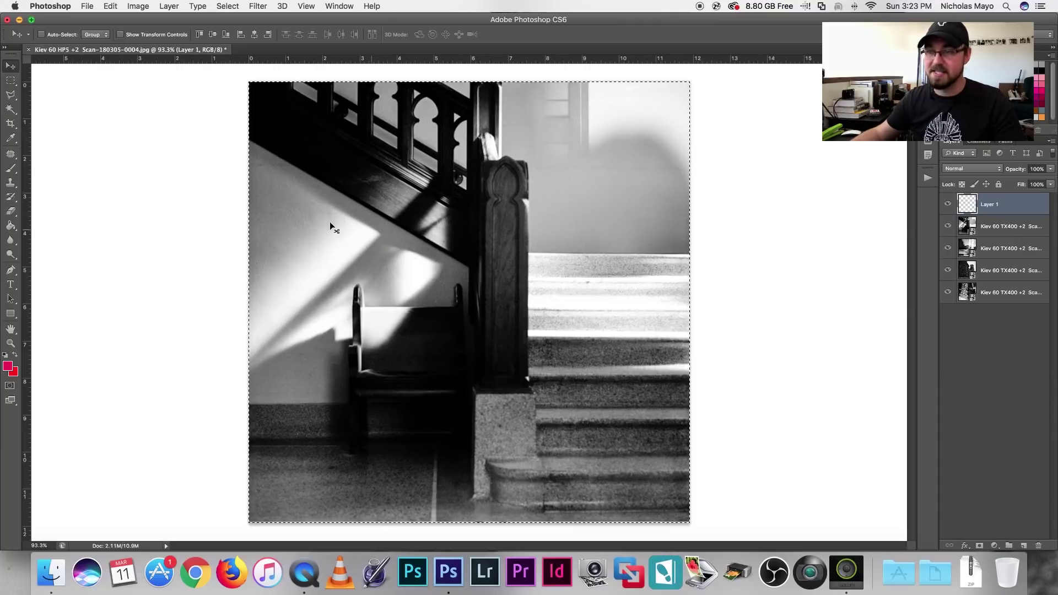
key(super+d)
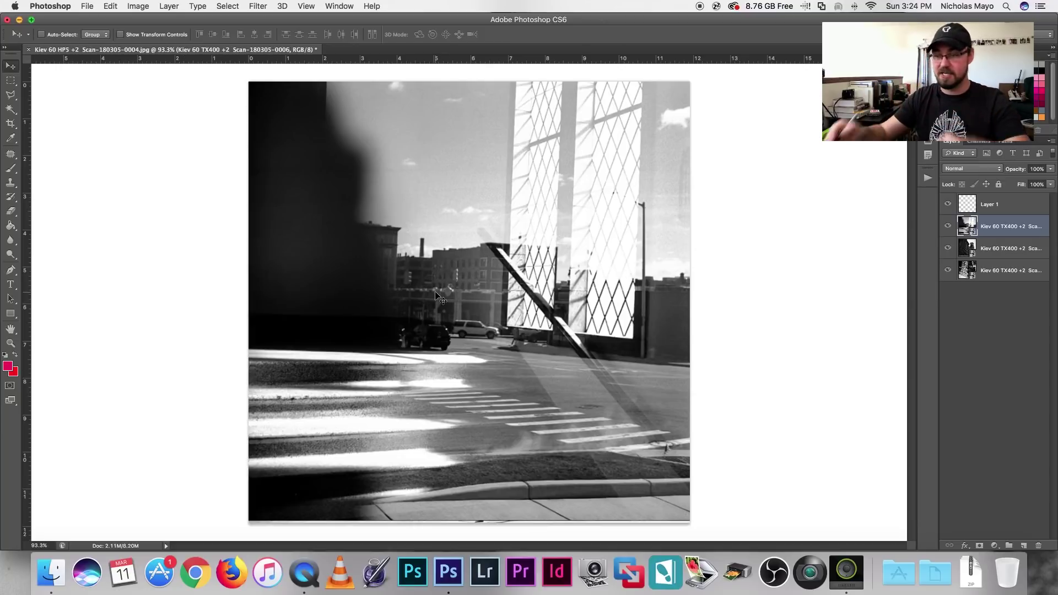
On Layer 1, paint a lower-left arrow, a fence outline, a cloud circle and a curve across the road.
click(10, 168)
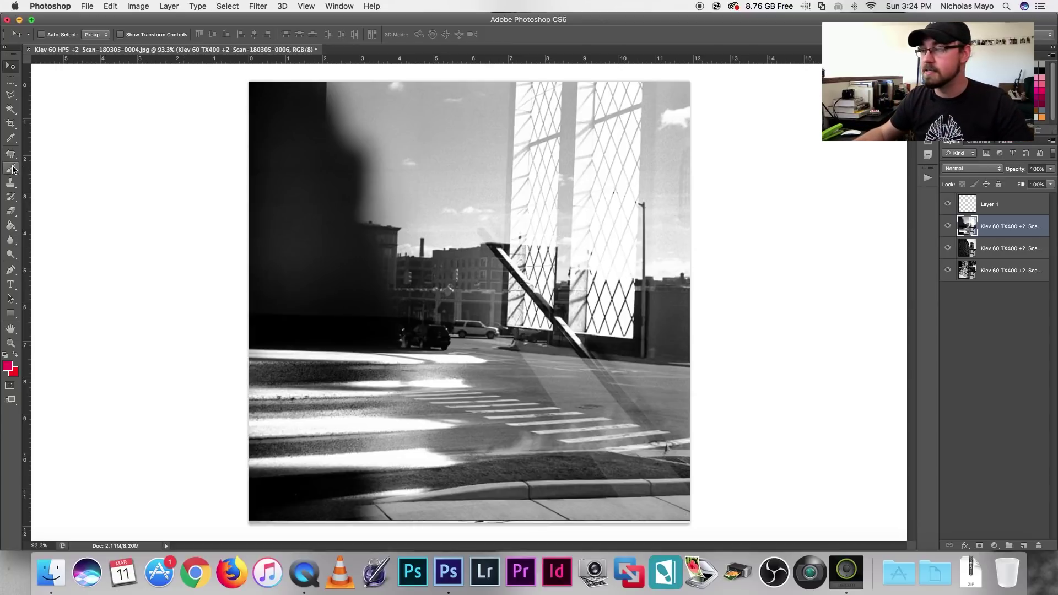
click(987, 206)
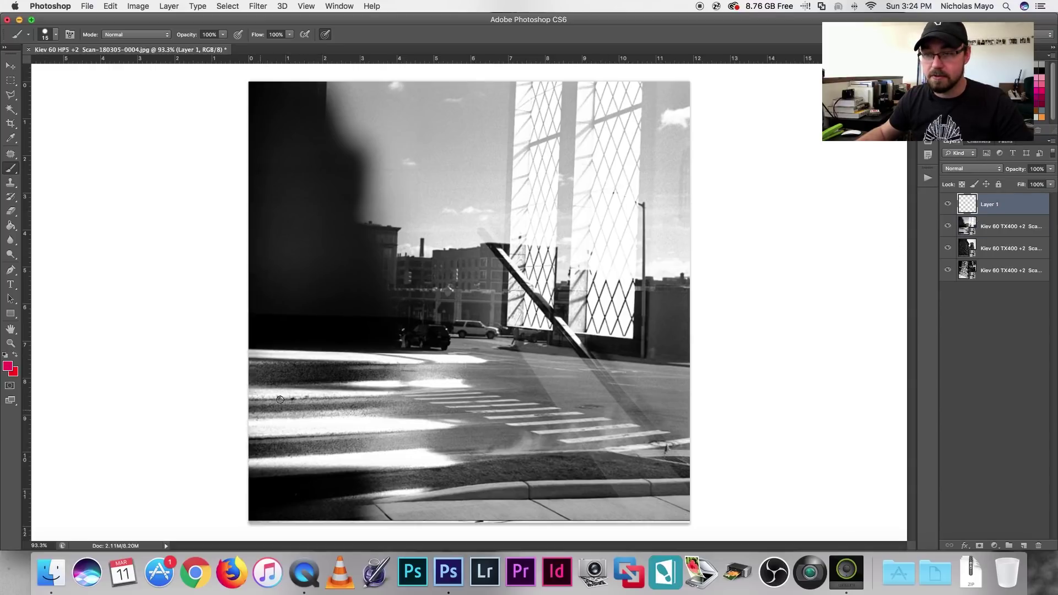
mouse_move(333, 418)
mouse_down()
mouse_move(241, 429)
mouse_move(279, 436)
mouse_up()
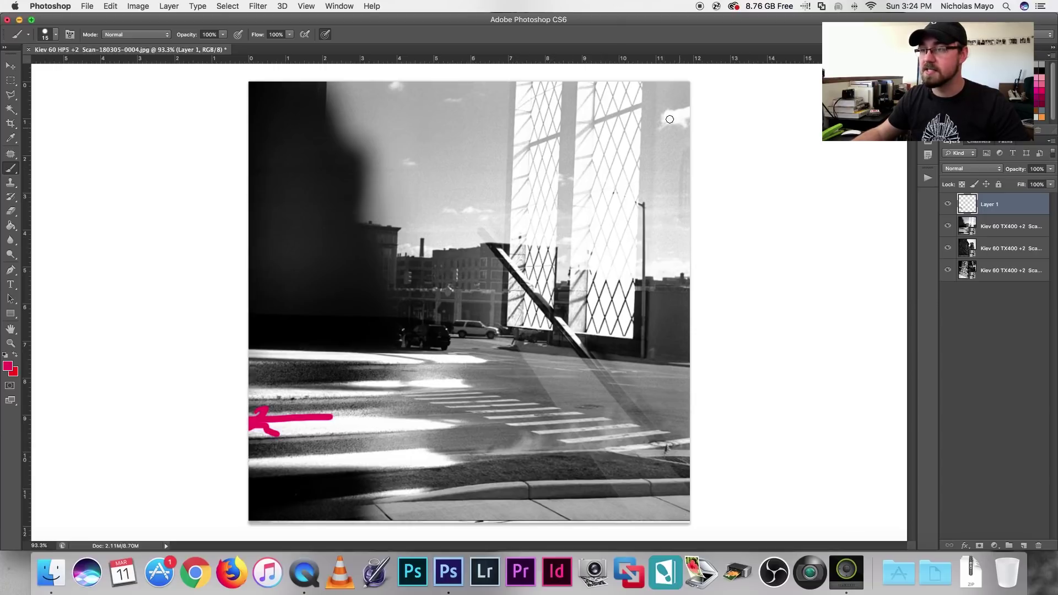
drag(689, 103, 689, 135)
mouse_move(527, 89)
mouse_down()
mouse_move(517, 326)
mouse_move(583, 346)
mouse_move(633, 340)
mouse_move(648, 270)
mouse_move(627, 116)
mouse_up()
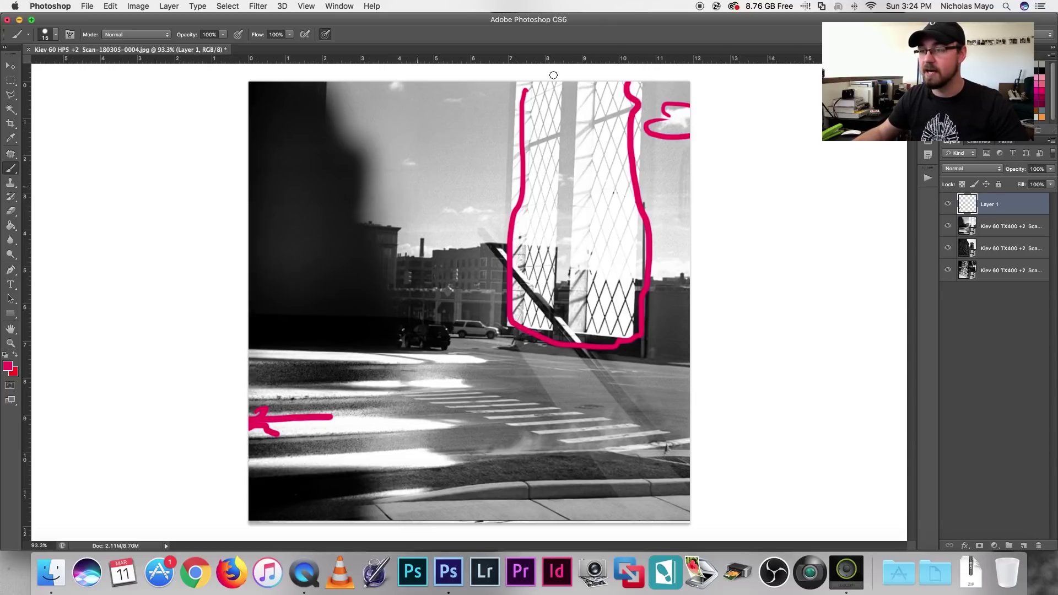
drag(461, 222, 648, 449)
Trace the skyline and dark wall edge, then hatch red lines across the crosswalk stripes.
mouse_move(688, 270)
mouse_down()
mouse_move(364, 199)
mouse_move(367, 154)
mouse_move(325, 96)
mouse_move(327, 73)
mouse_move(326, 120)
mouse_move(361, 155)
mouse_move(366, 221)
mouse_up()
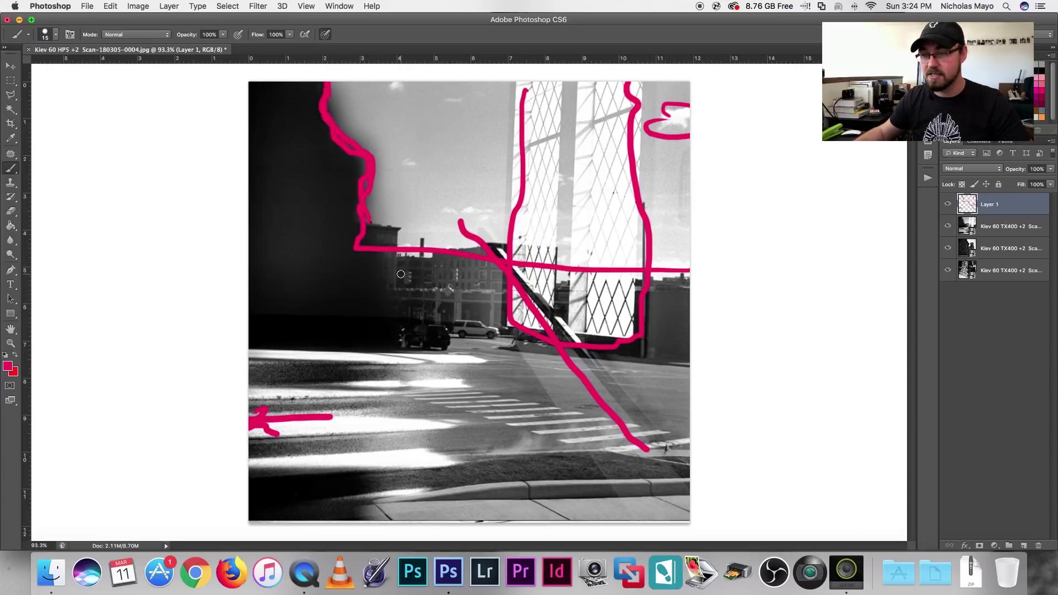
drag(463, 357, 249, 363)
drag(409, 385, 249, 397)
click(417, 419)
drag(418, 419, 251, 424)
drag(298, 458, 402, 453)
drag(507, 381, 430, 397)
drag(485, 400, 532, 394)
mouse_move(537, 425)
mouse_down()
mouse_move(573, 405)
mouse_move(633, 427)
mouse_up()
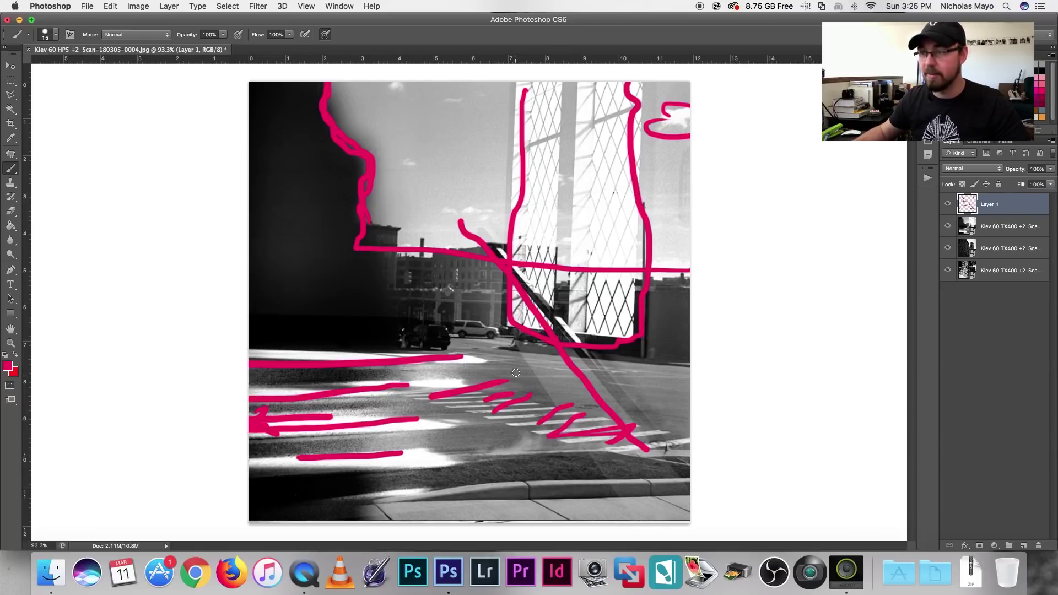
click(10, 66)
Wipe all pink strokes from Layer 1, deselect, and make the Kiev 60 TX400 scan layer active.
key(super+a)
key(BackSpace)
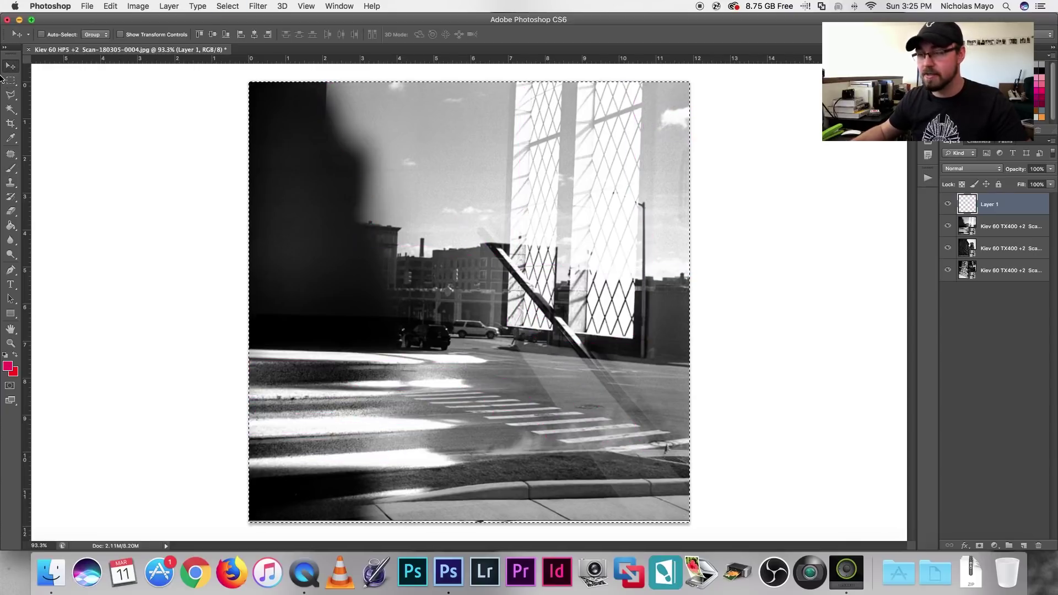
key(super+d)
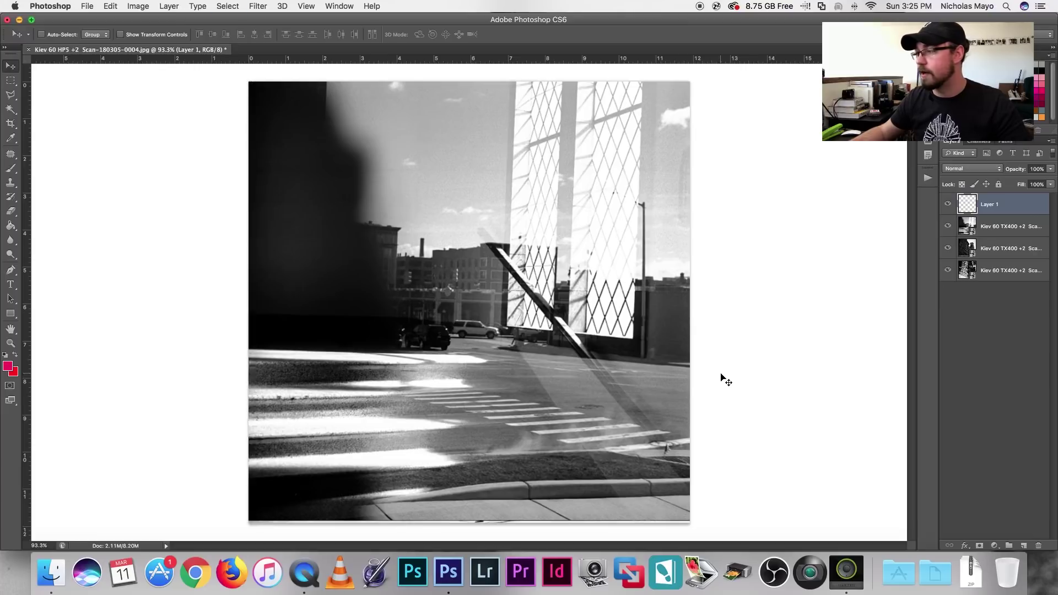
click(1020, 226)
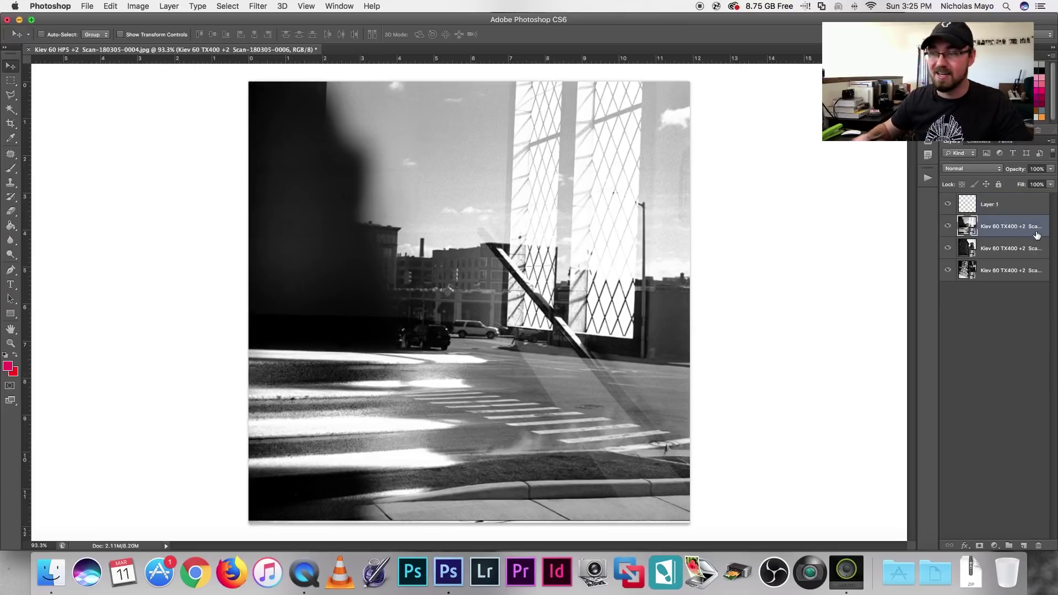
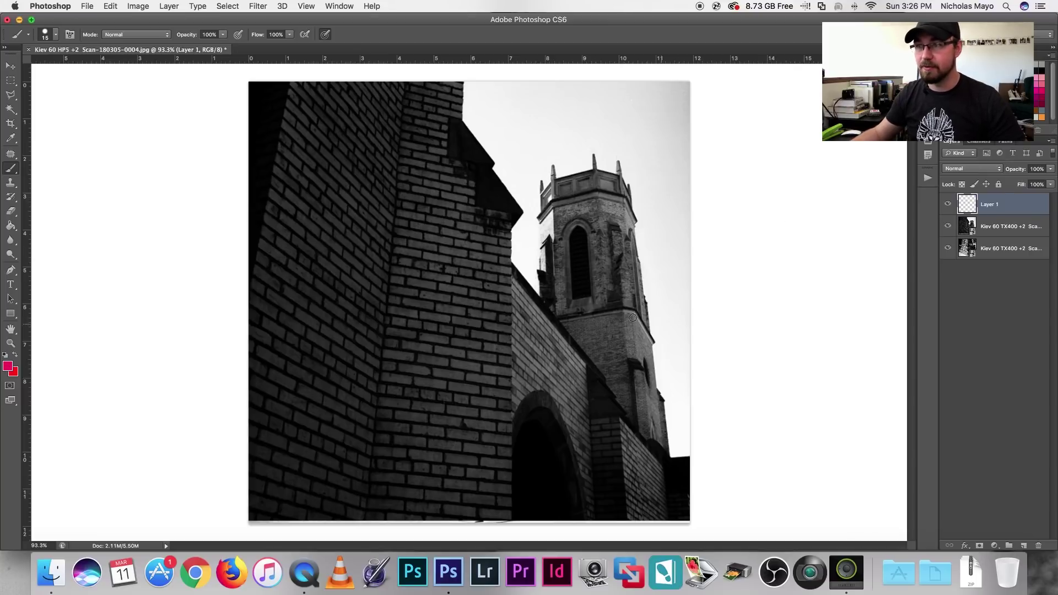
Sketch pink strokes along the diagonal roofline, a short vertical mark, and the tower's top and right side.
mouse_move(370, 91)
mouse_down()
mouse_move(405, 114)
mouse_move(731, 460)
mouse_up()
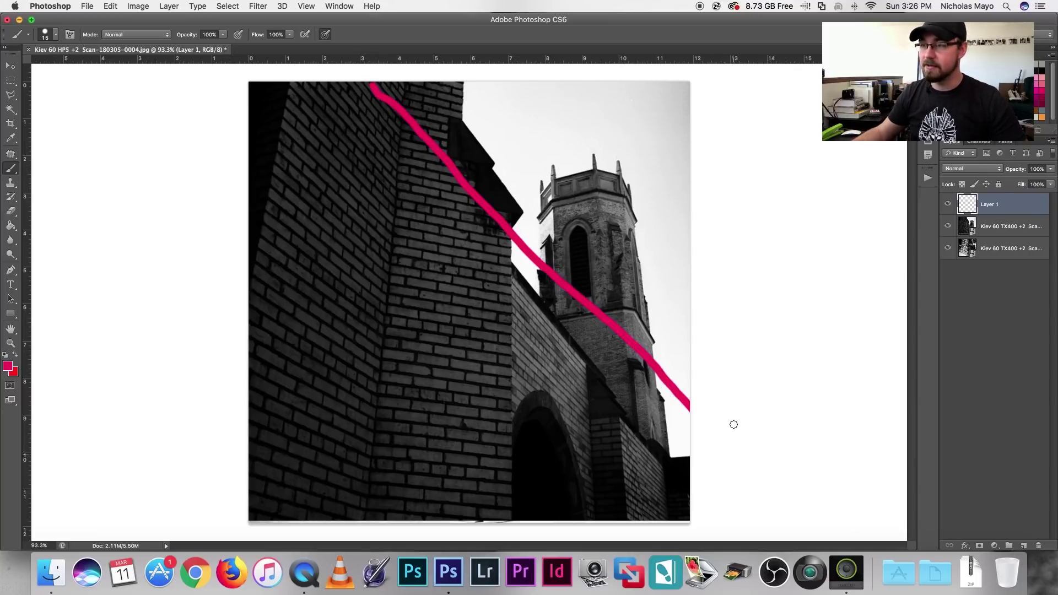
drag(542, 173, 546, 266)
mouse_move(598, 172)
mouse_down()
mouse_move(622, 173)
mouse_move(650, 275)
mouse_move(675, 452)
mouse_up()
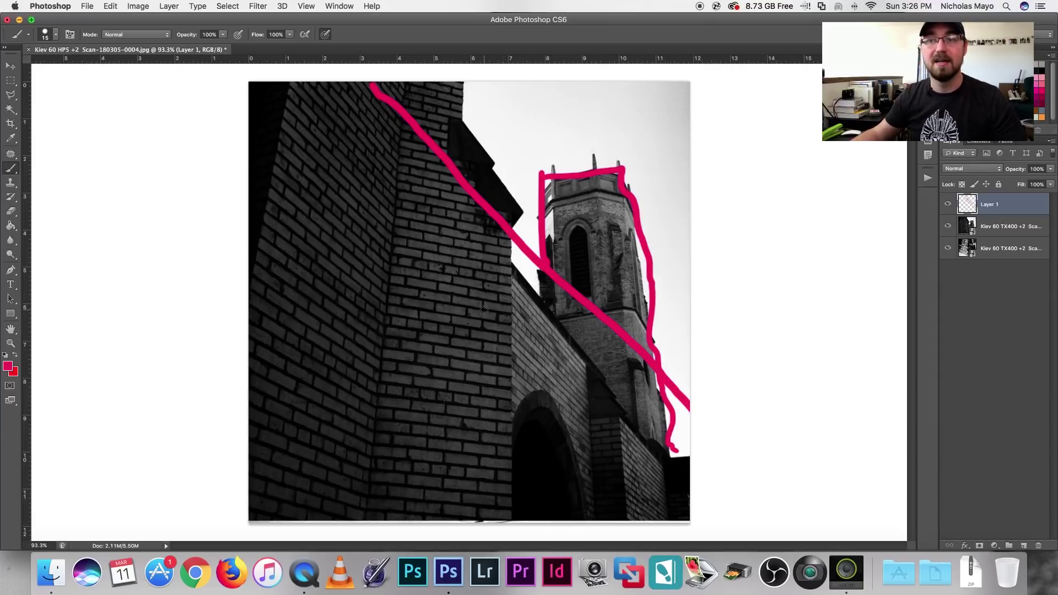
Select all of Layer 1, delete the pink strokes, and return to the Brush tool.
key(v)
key(super+a)
key(BackSpace)
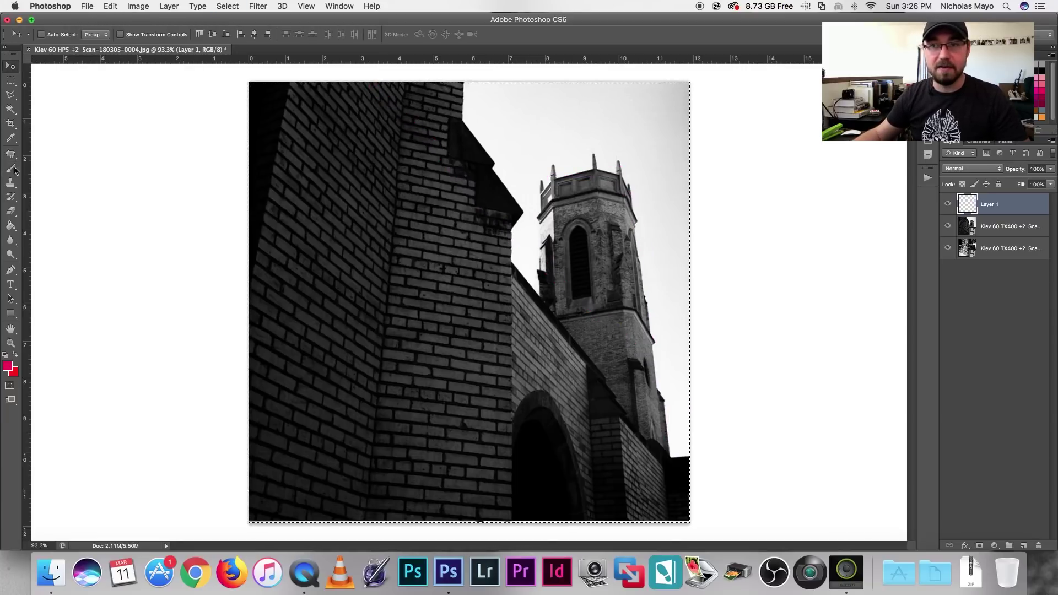
click(11, 170)
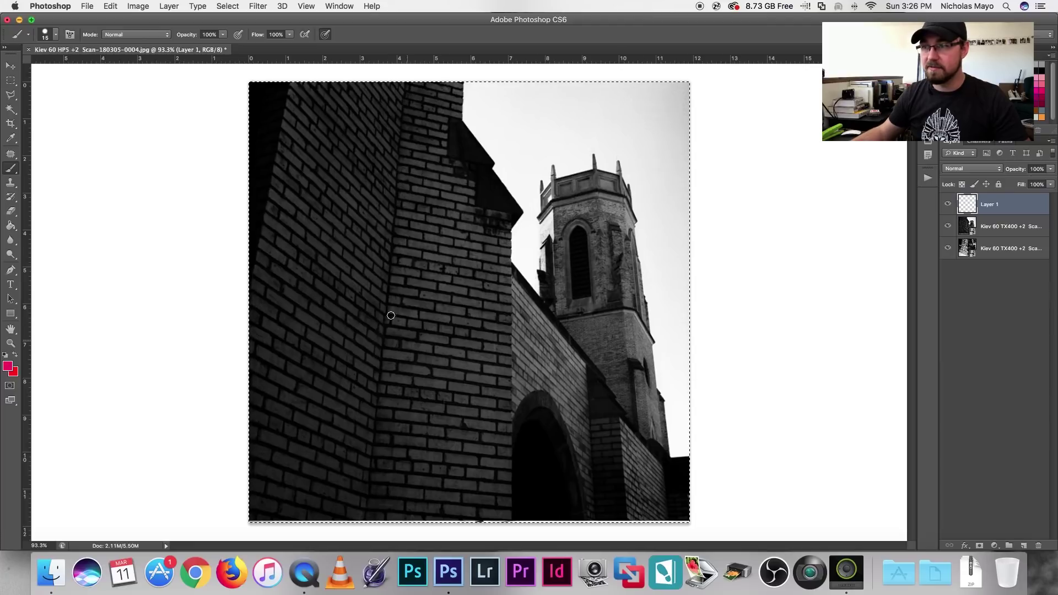
Deselect, then mark the left, central and right brick walls and the photo's upper-left edges in pink.
key(super+d)
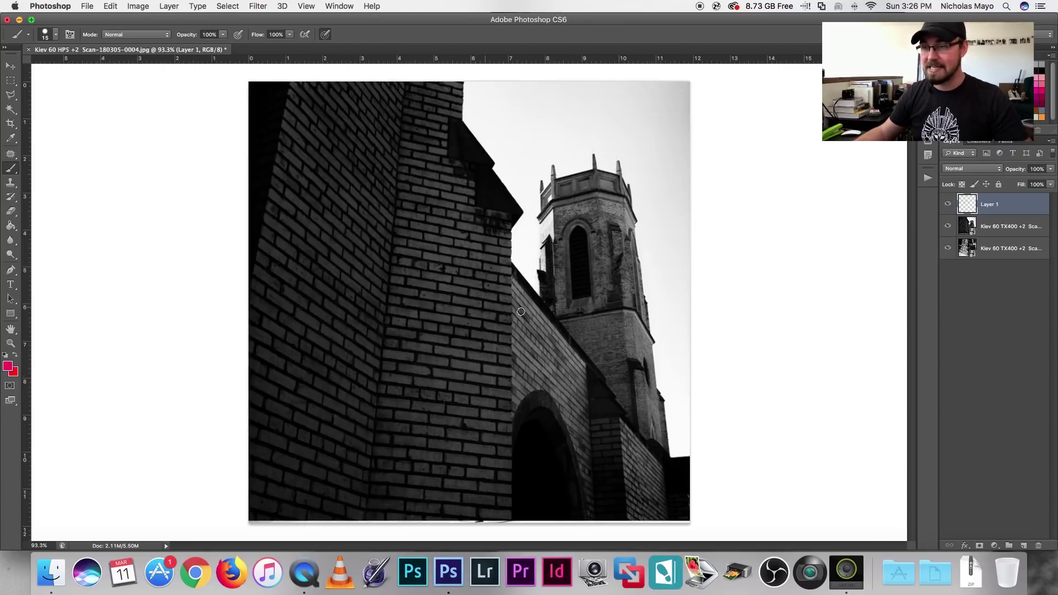
drag(301, 227, 310, 267)
drag(456, 295, 457, 340)
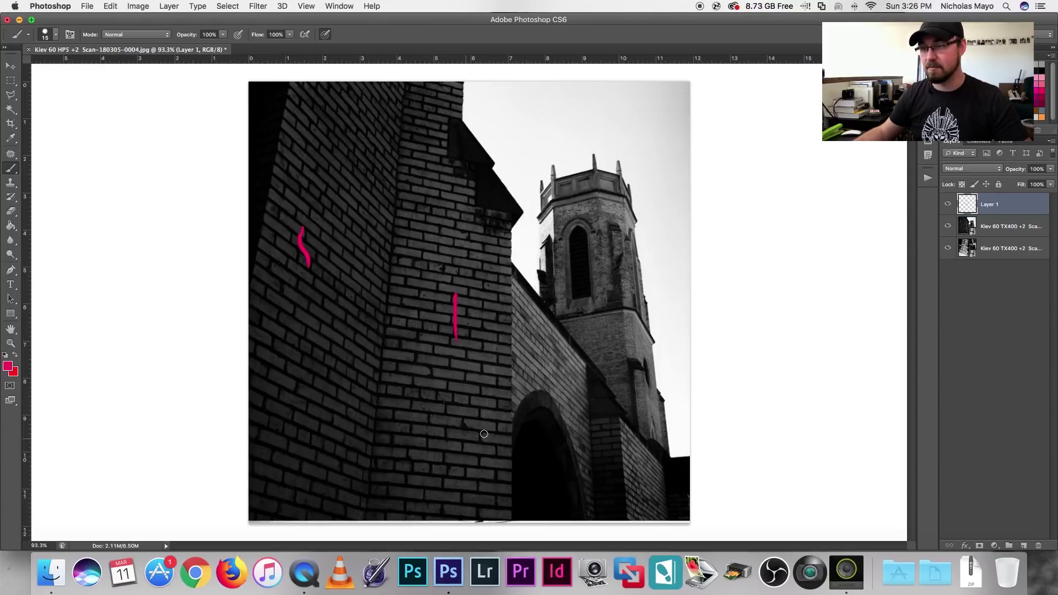
drag(545, 344, 550, 371)
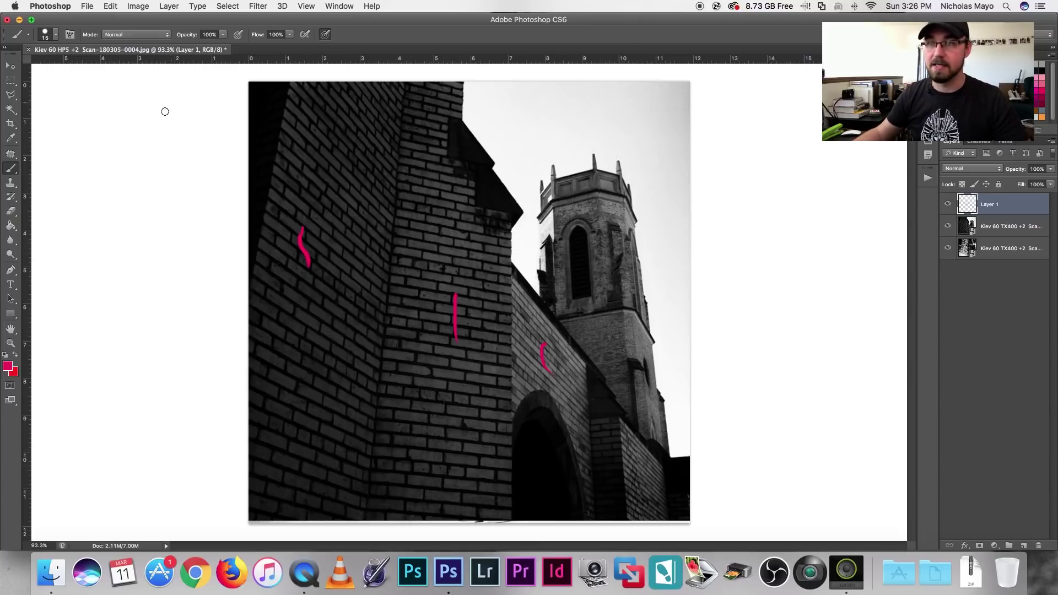
drag(291, 81, 252, 276)
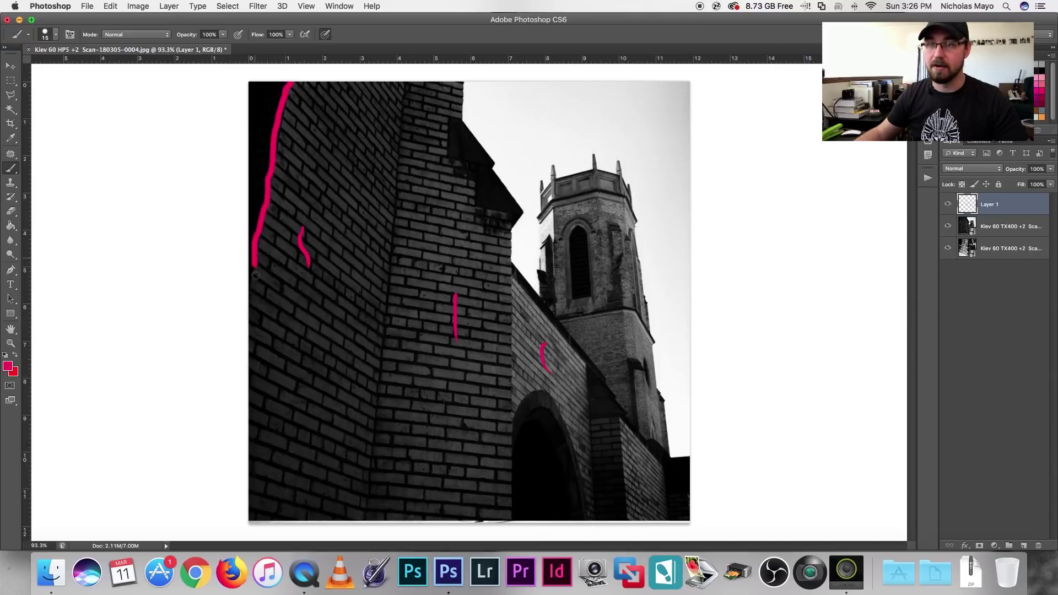
mouse_move(247, 81)
mouse_down()
mouse_move(252, 264)
mouse_move(259, 97)
mouse_move(249, 85)
mouse_move(295, 86)
mouse_up()
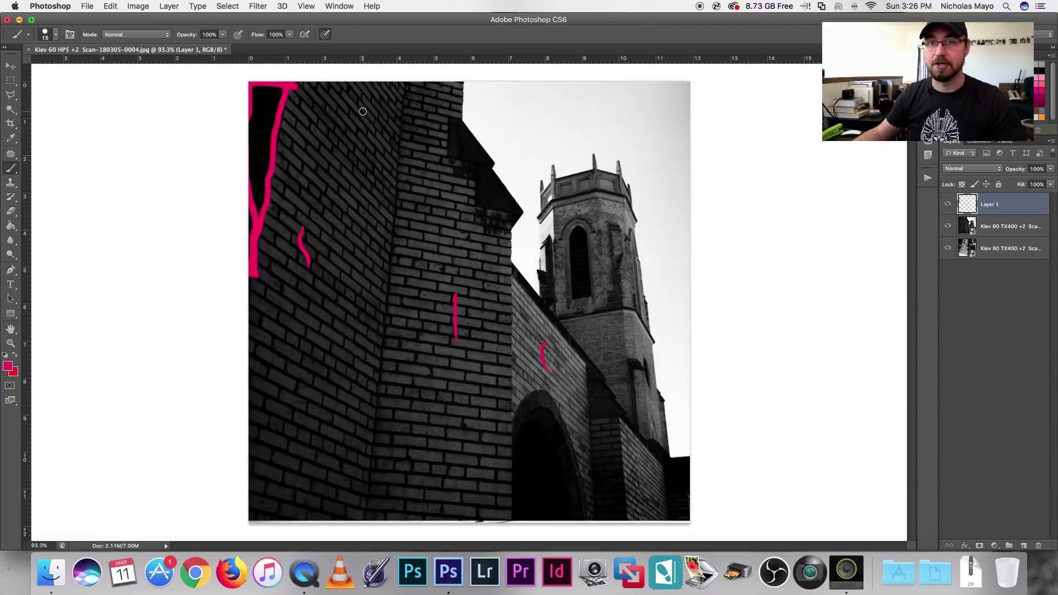
Clear all pink marks from Layer 1 and drop the selection.
click(11, 66)
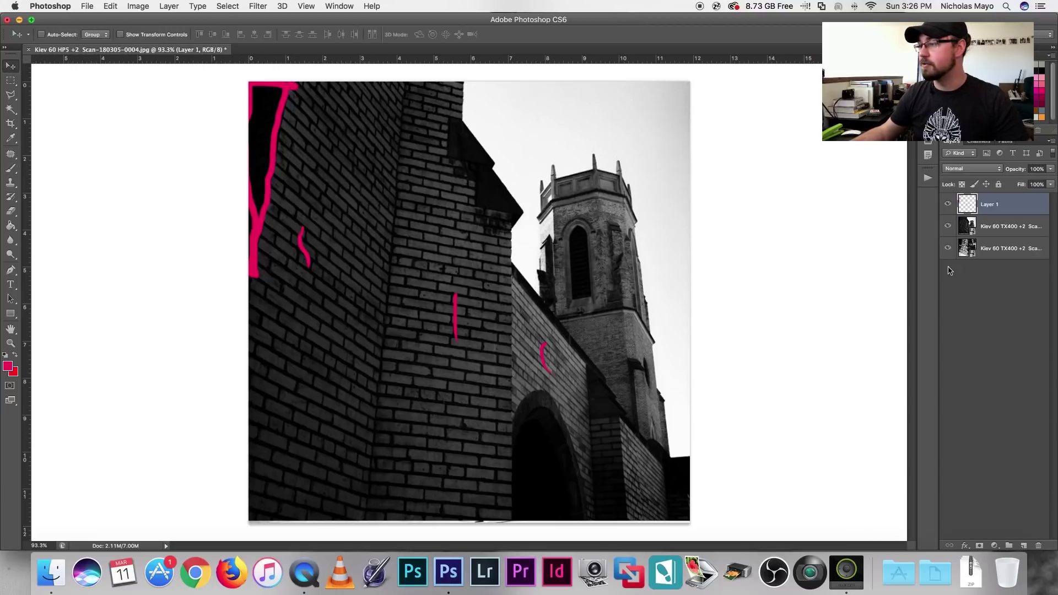
key(super+a)
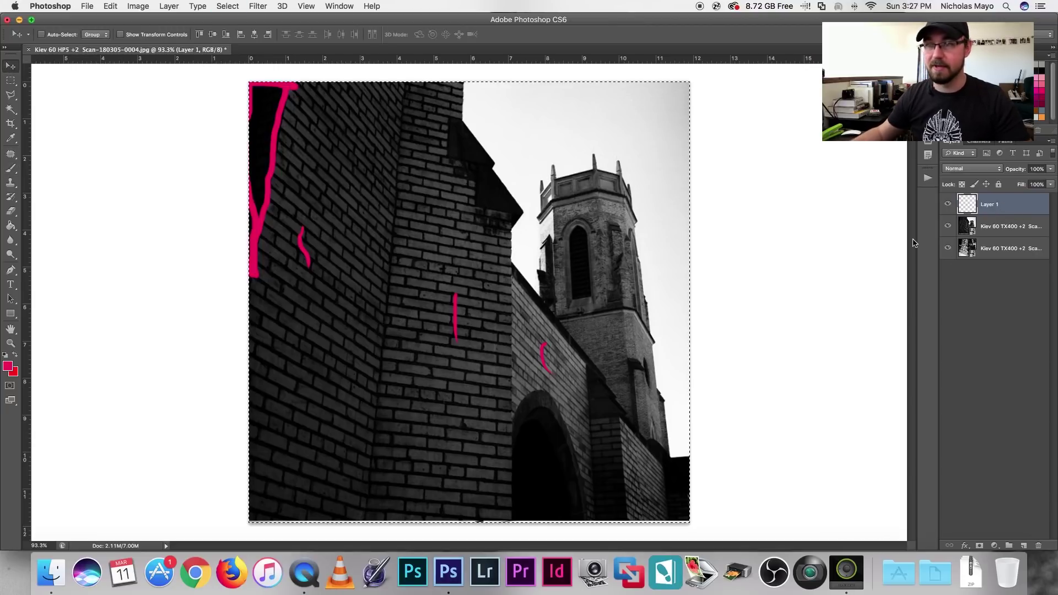
key(Delete)
key(super+d)
Brush a pink stroke down the dark left wall edge, then clear Layer 1 and deselect.
click(10, 168)
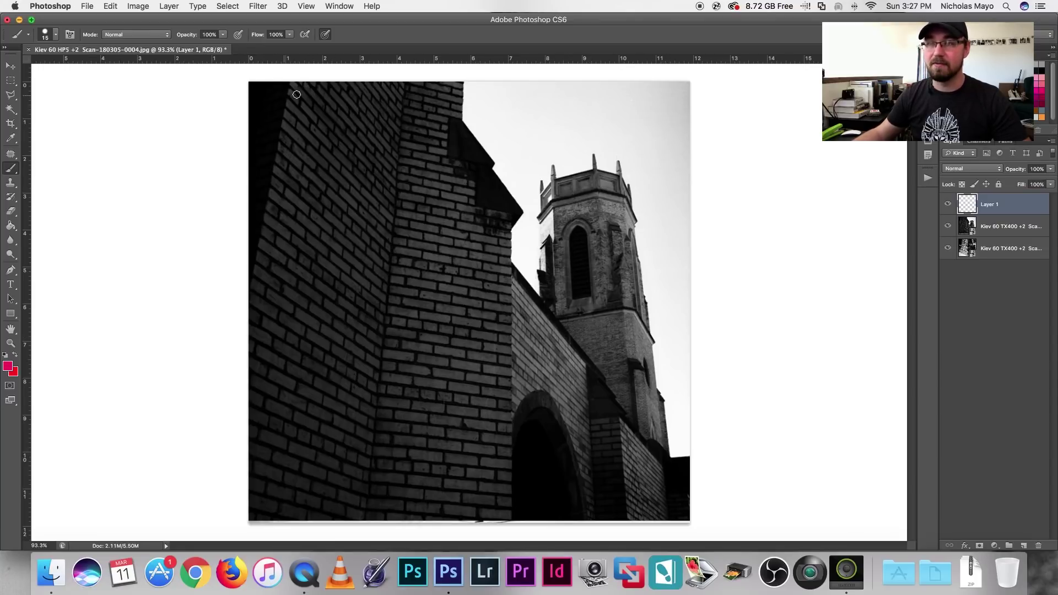
mouse_move(293, 79)
mouse_down()
mouse_move(249, 247)
mouse_move(287, 85)
mouse_move(251, 190)
mouse_up()
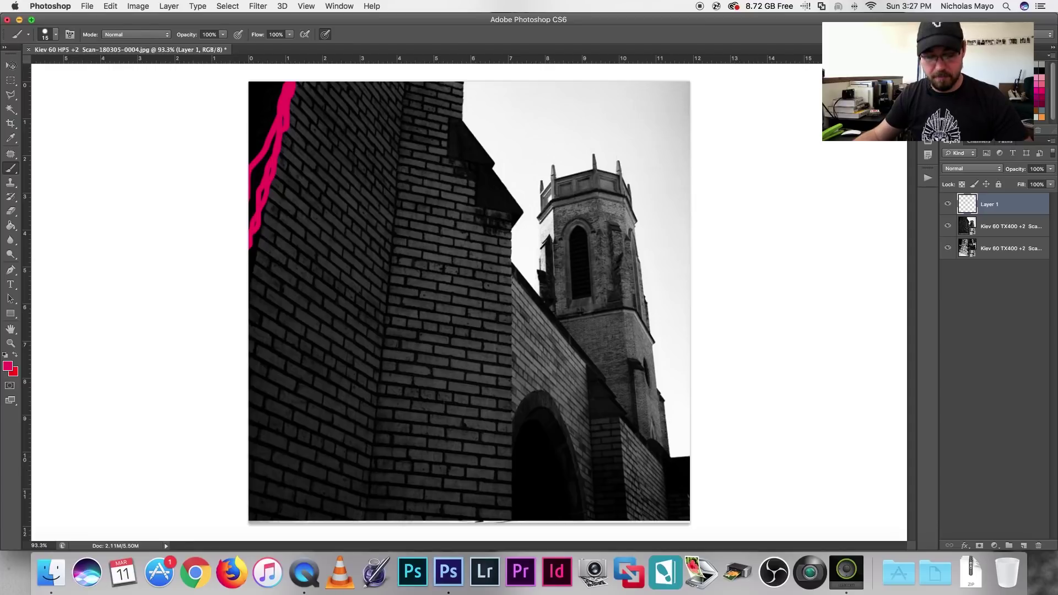
key(v)
key(super+a)
key(Delete)
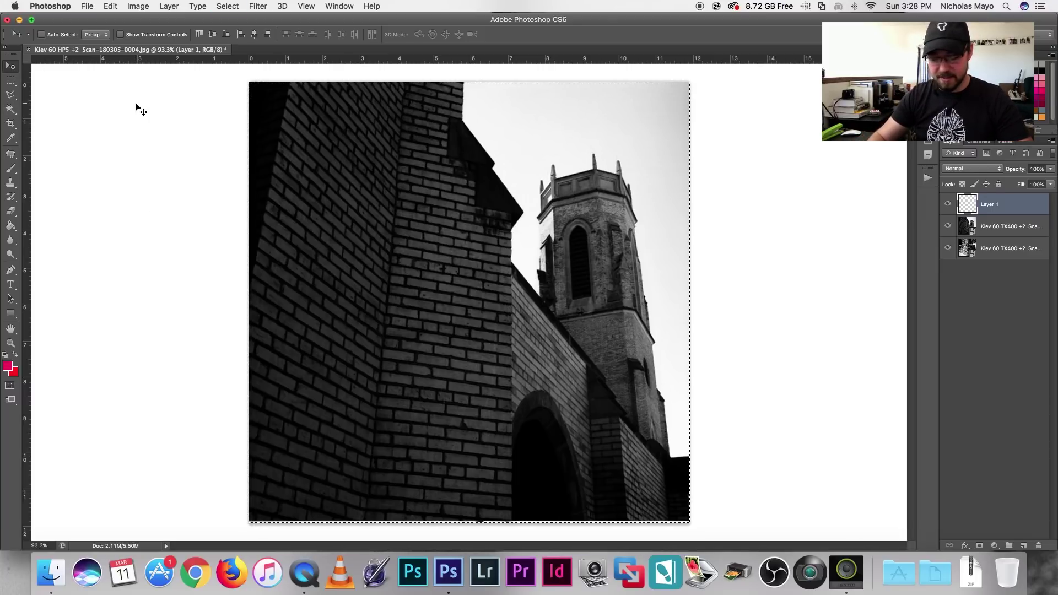
key(super+d)
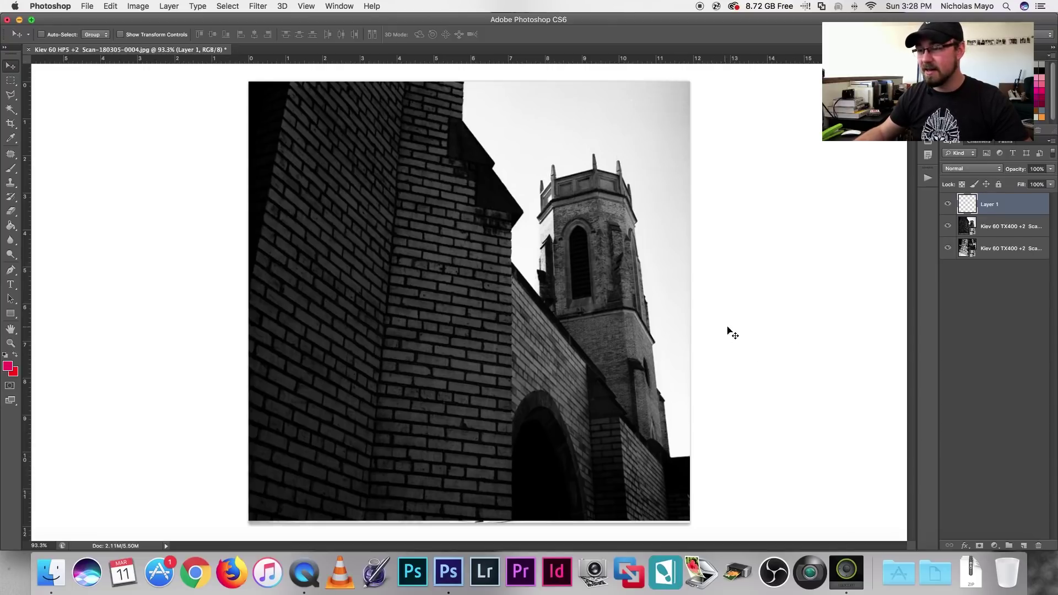
click(11, 81)
Paint a pink line across the top, loops around the left wall, and a circle around the tower window.
click(11, 169)
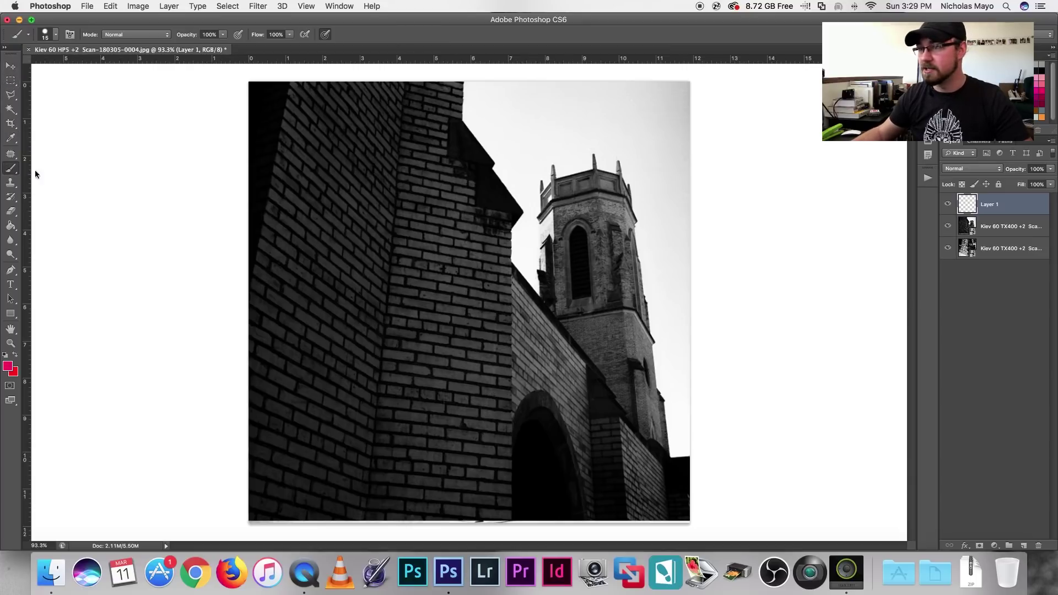
mouse_move(696, 105)
mouse_down()
mouse_move(297, 112)
mouse_move(304, 267)
mouse_move(333, 344)
mouse_move(334, 522)
mouse_move(314, 257)
mouse_move(328, 143)
mouse_up()
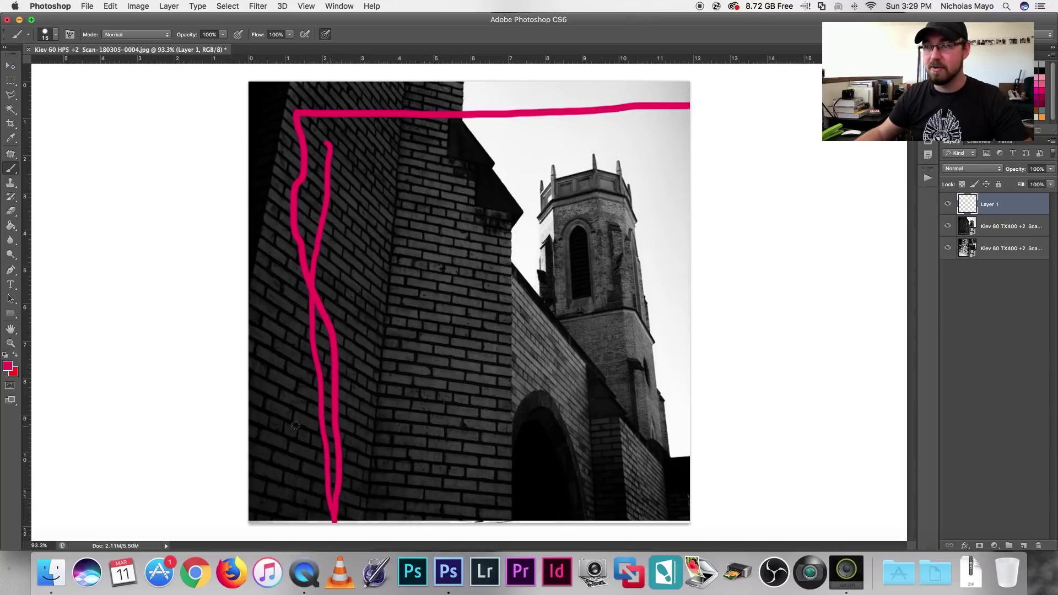
mouse_move(333, 192)
mouse_down()
mouse_move(336, 249)
mouse_move(299, 256)
mouse_move(361, 267)
mouse_up()
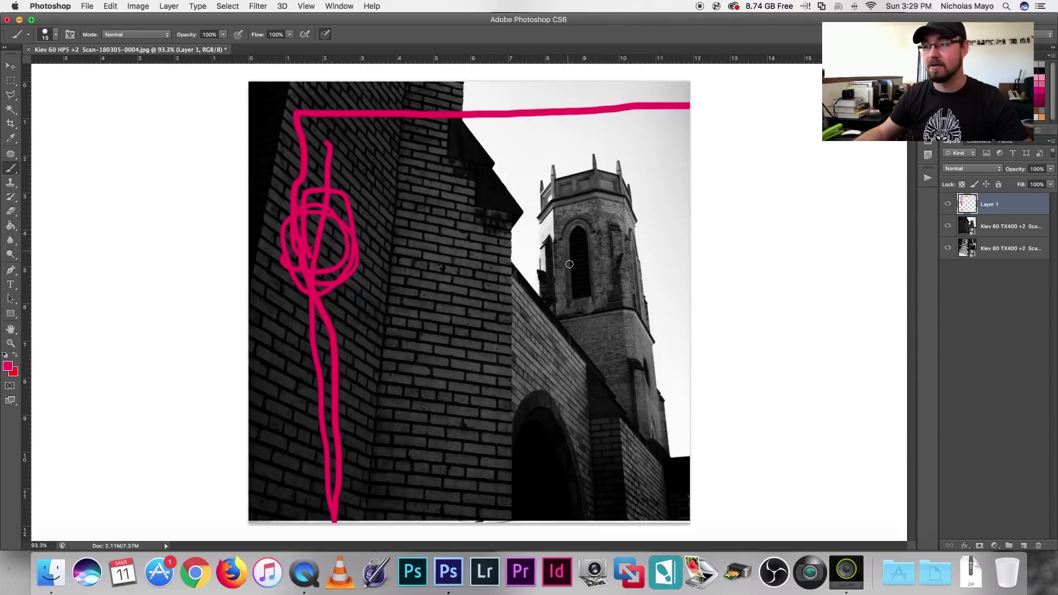
mouse_move(569, 265)
mouse_down()
mouse_move(619, 211)
mouse_move(620, 283)
mouse_up()
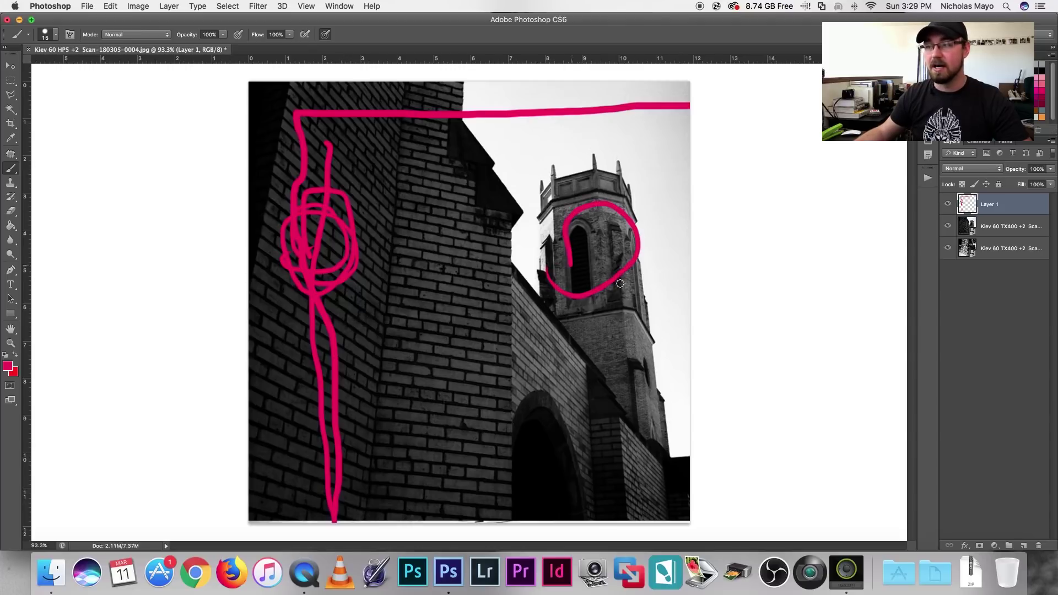
Clear the pink strokes from Layer 1 and drop the selection.
click(11, 65)
key(super+a)
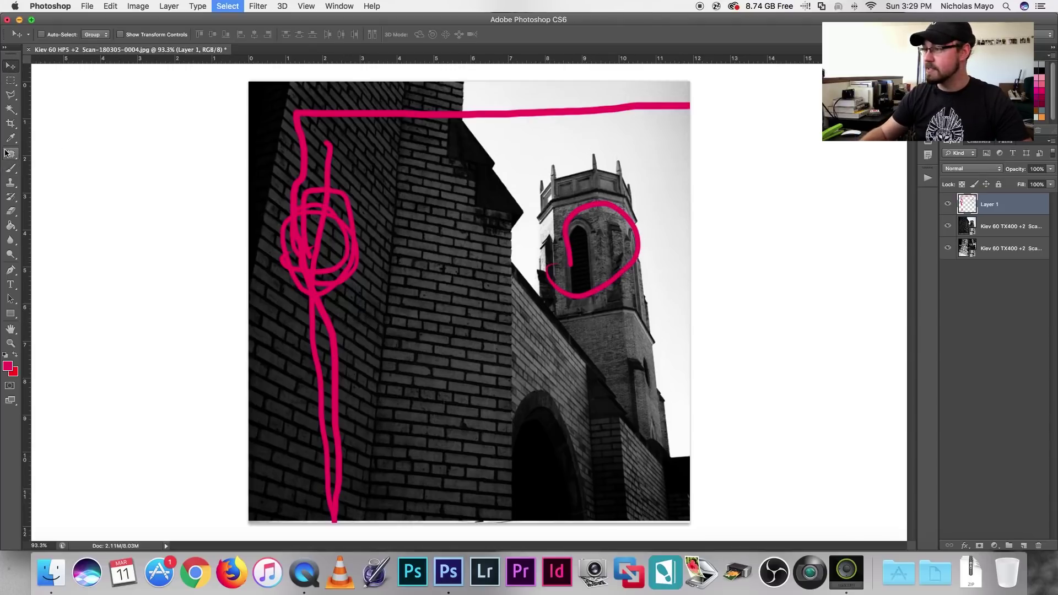
key(Delete)
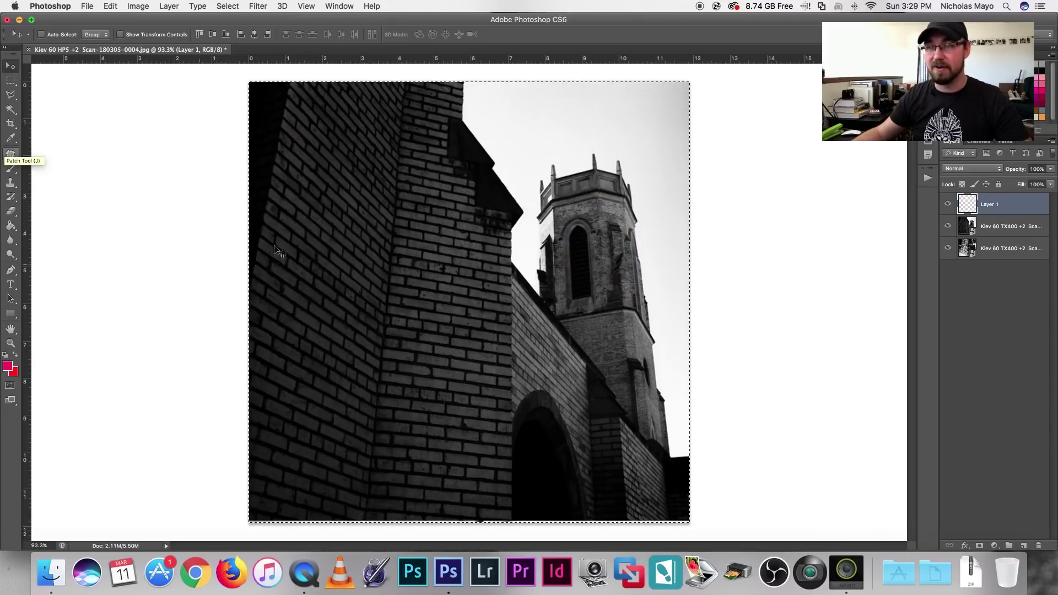
key(super+d)
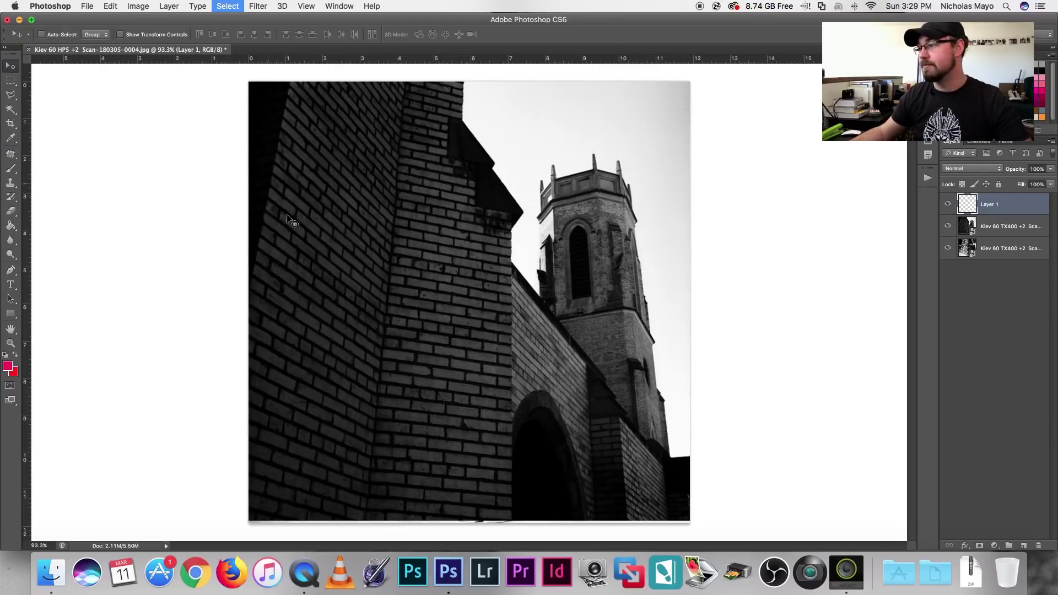
Delete the church photo layer so the sculpture scan shows, with the Brush tool active.
click(982, 226)
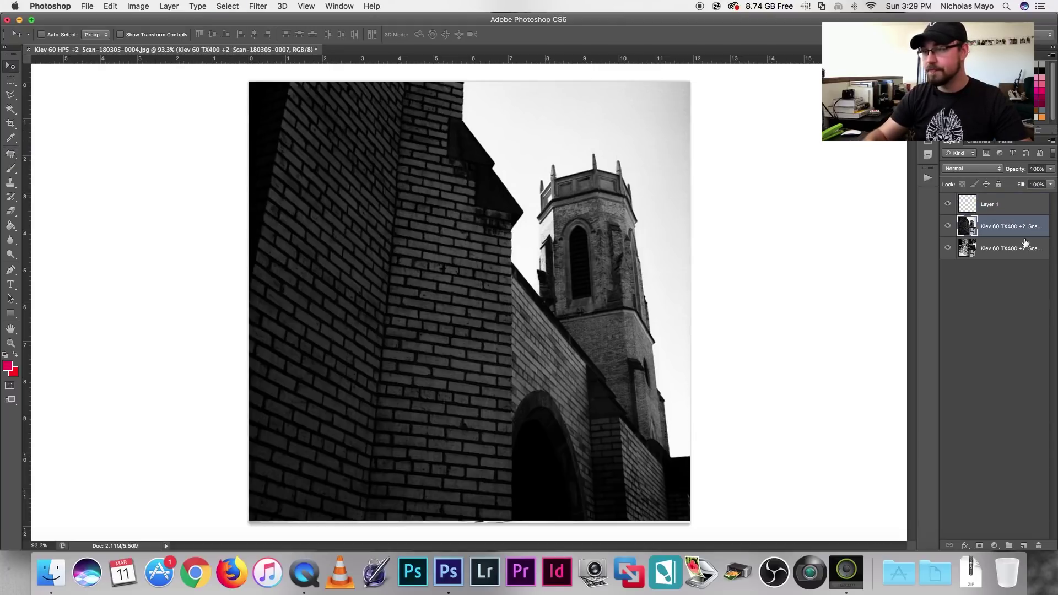
key(Delete)
key(b)
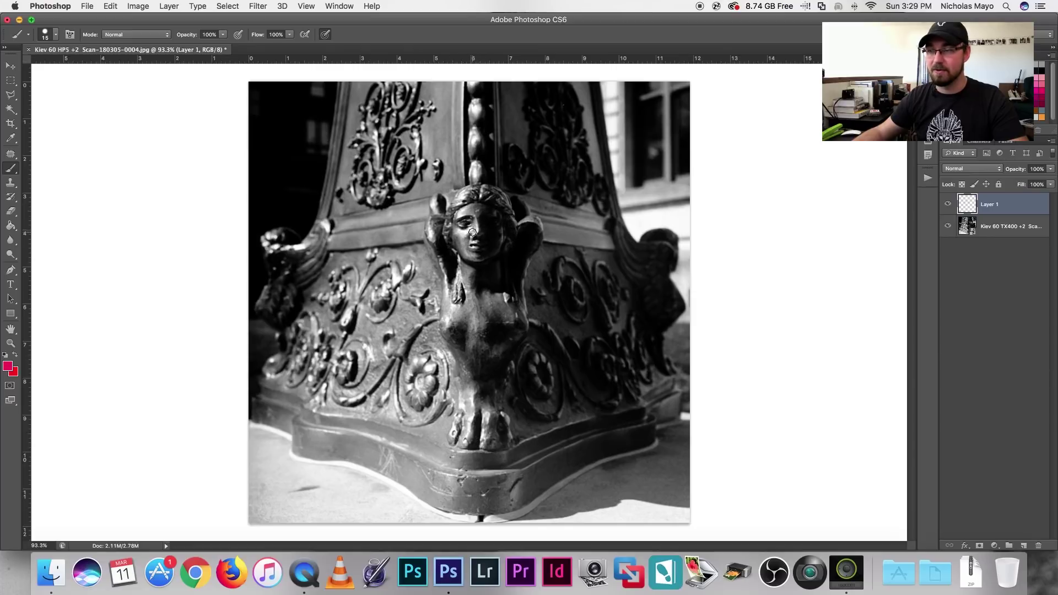
Undo a trial scribble, then circle the left ornament, right ornament and statue's face in pink.
drag(467, 227, 478, 231)
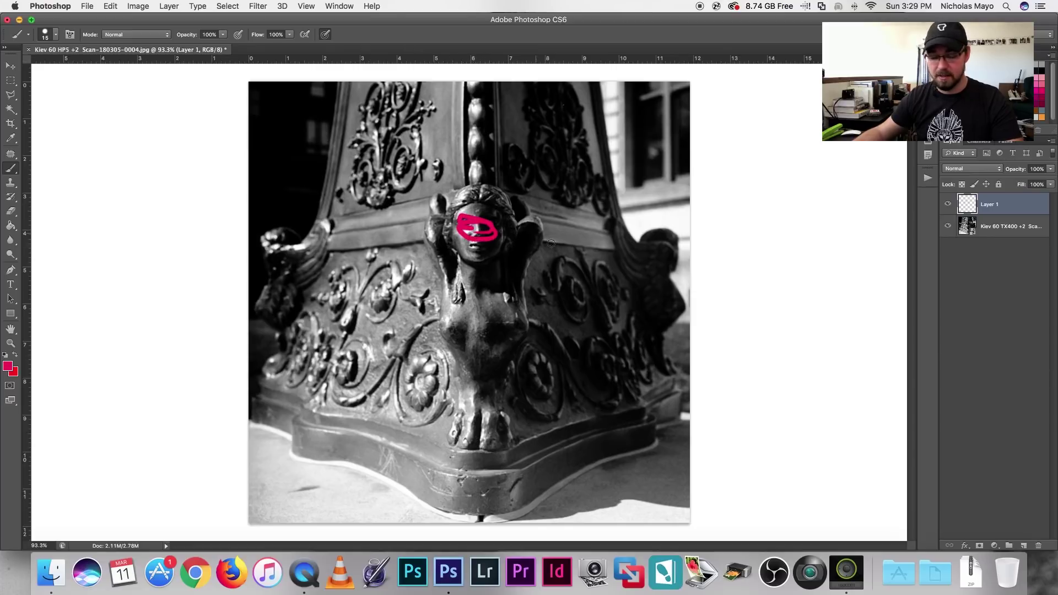
key(super+z)
key(super+a)
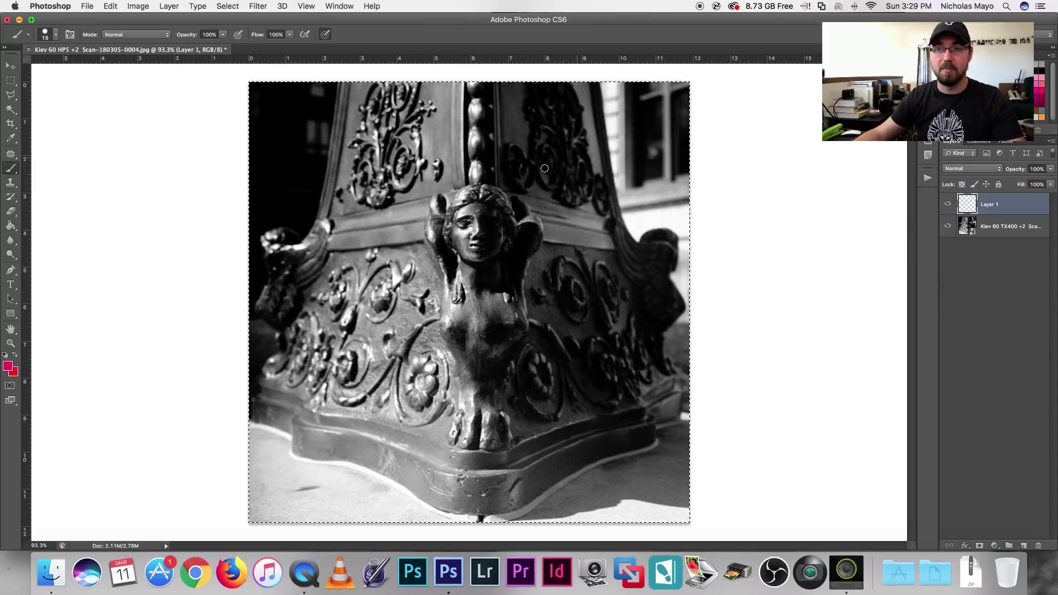
mouse_move(261, 242)
mouse_down()
mouse_move(292, 281)
mouse_move(251, 259)
mouse_up()
drag(655, 240, 618, 243)
drag(532, 260, 554, 214)
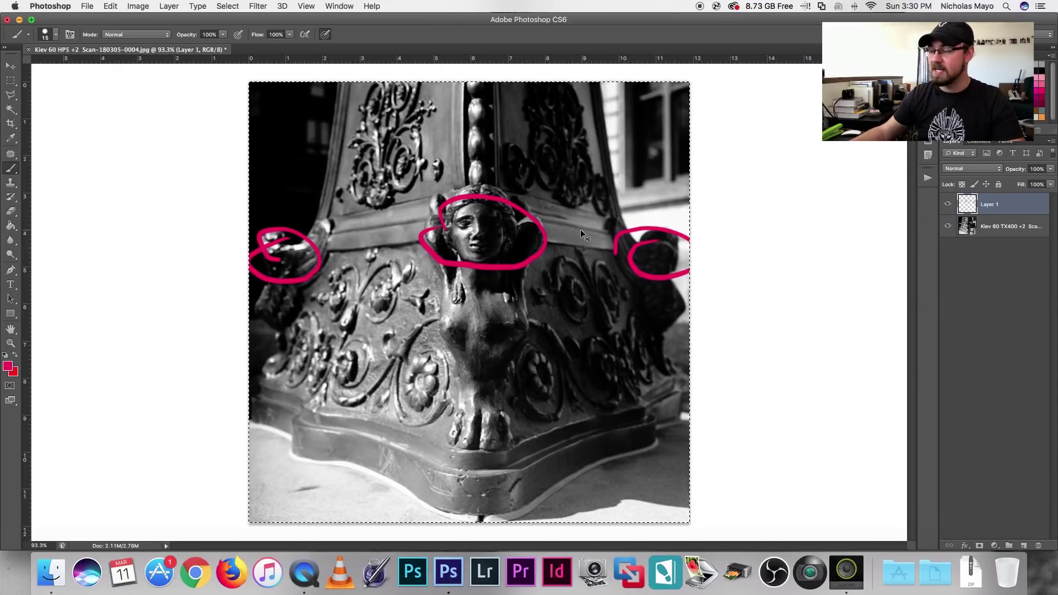
Clear the three circles, then draw pink lines through the face and down both side ornaments.
key(BackSpace)
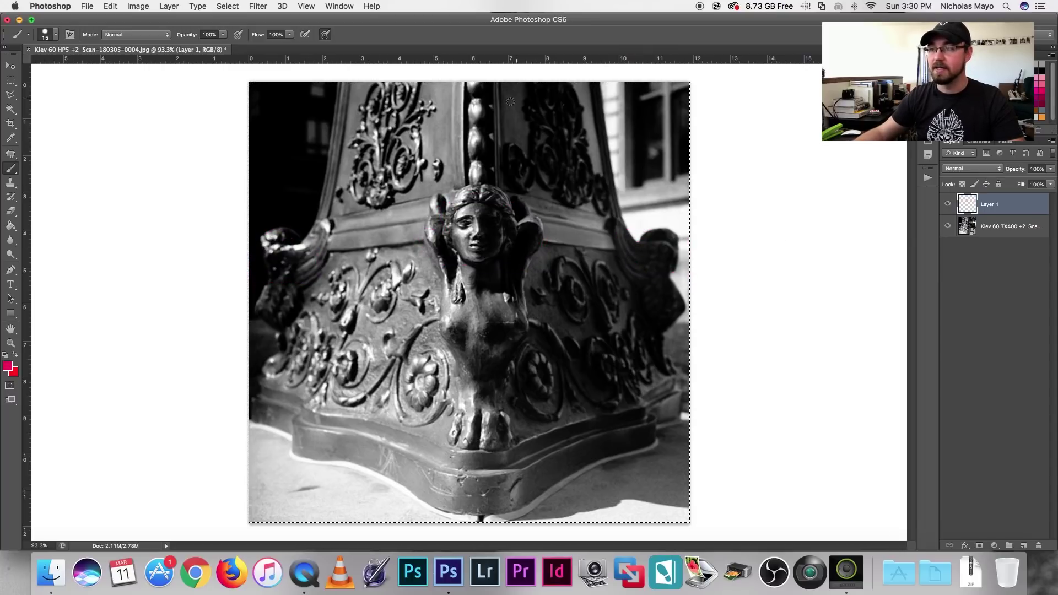
key(super+d)
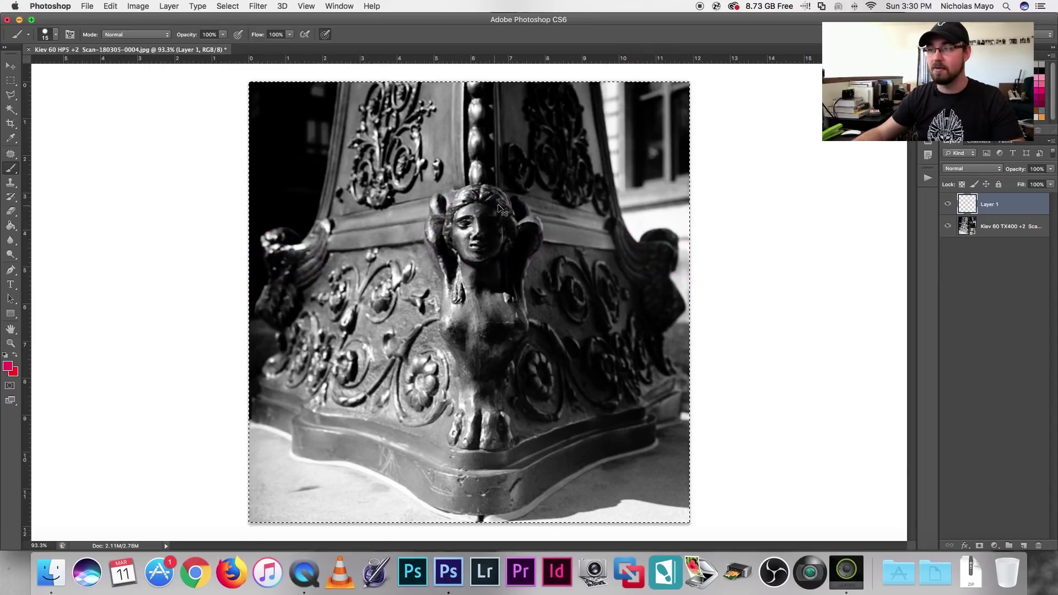
drag(482, 86, 501, 522)
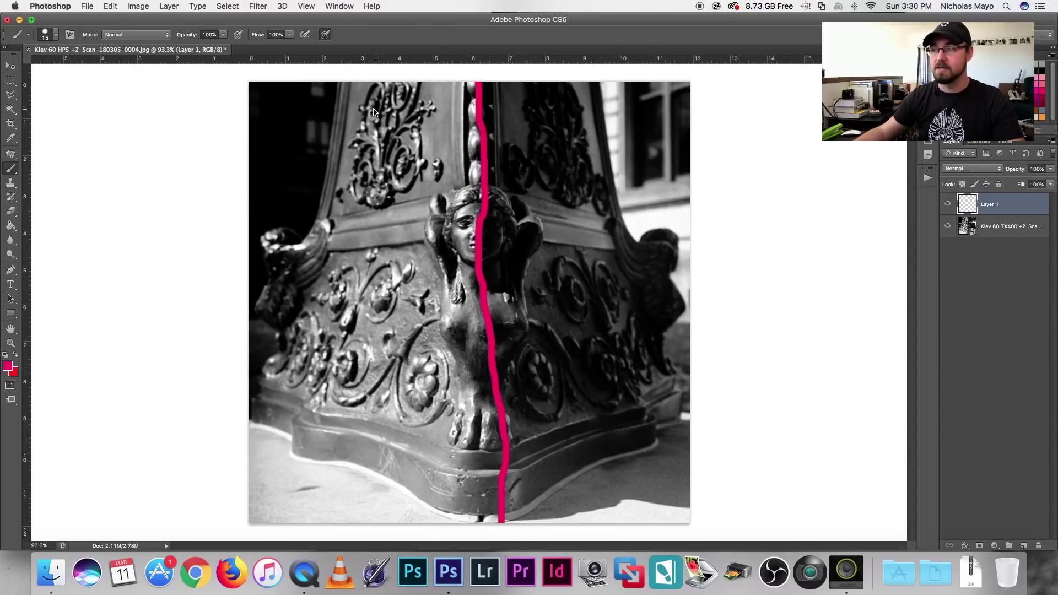
mouse_move(394, 98)
mouse_down()
mouse_move(365, 226)
mouse_move(374, 495)
mouse_move(406, 321)
mouse_move(352, 130)
mouse_up()
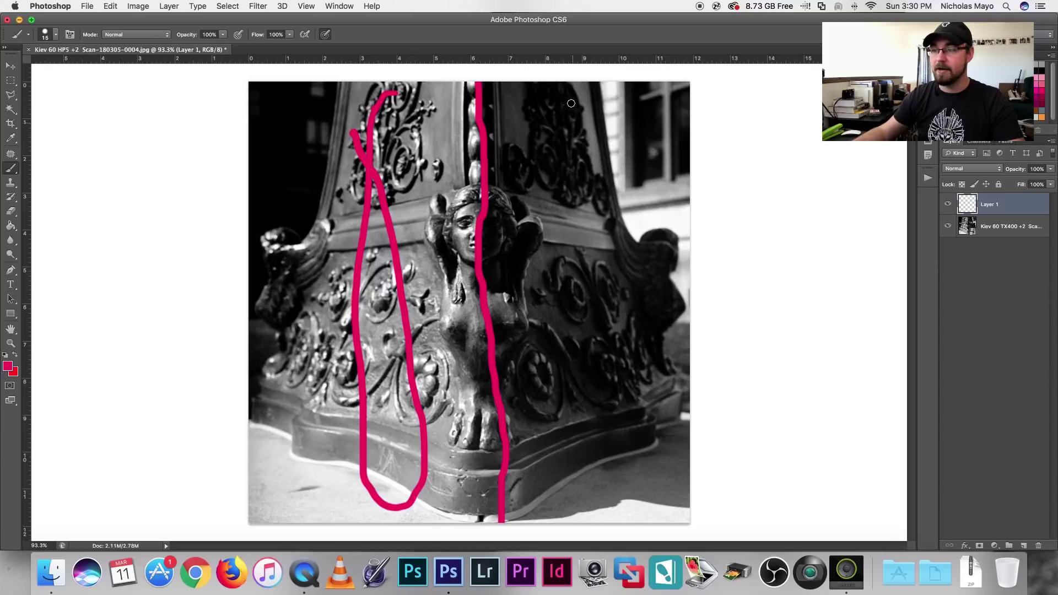
drag(546, 96, 534, 293)
mouse_move(568, 348)
mouse_down()
mouse_move(553, 220)
mouse_move(498, 126)
mouse_up()
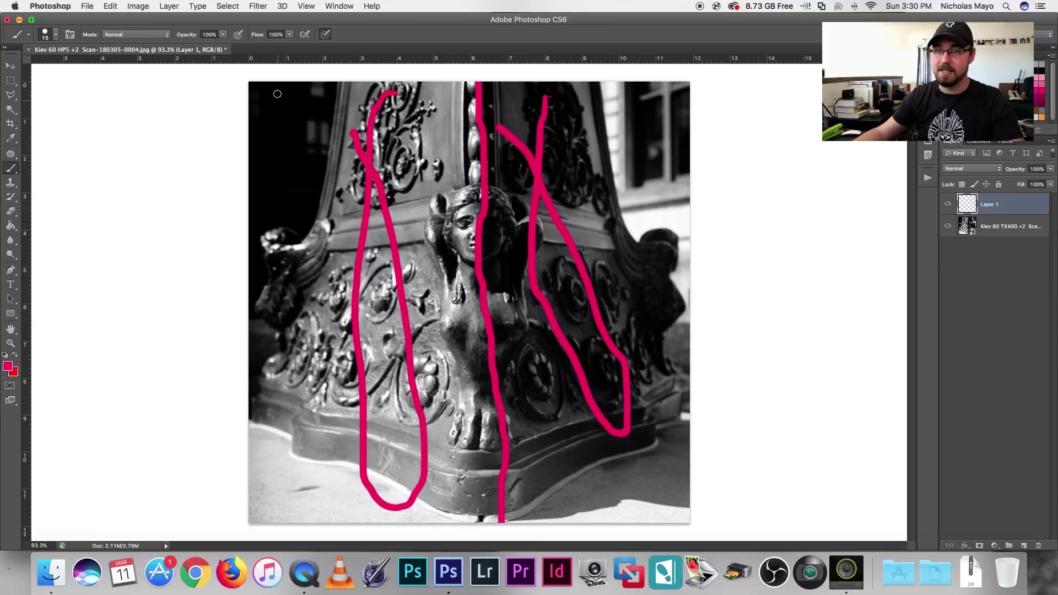
Loop pink strokes through the upper-left and top-right corners and down the centre ornaments.
mouse_move(274, 86)
mouse_down()
mouse_move(328, 119)
mouse_move(323, 83)
mouse_up()
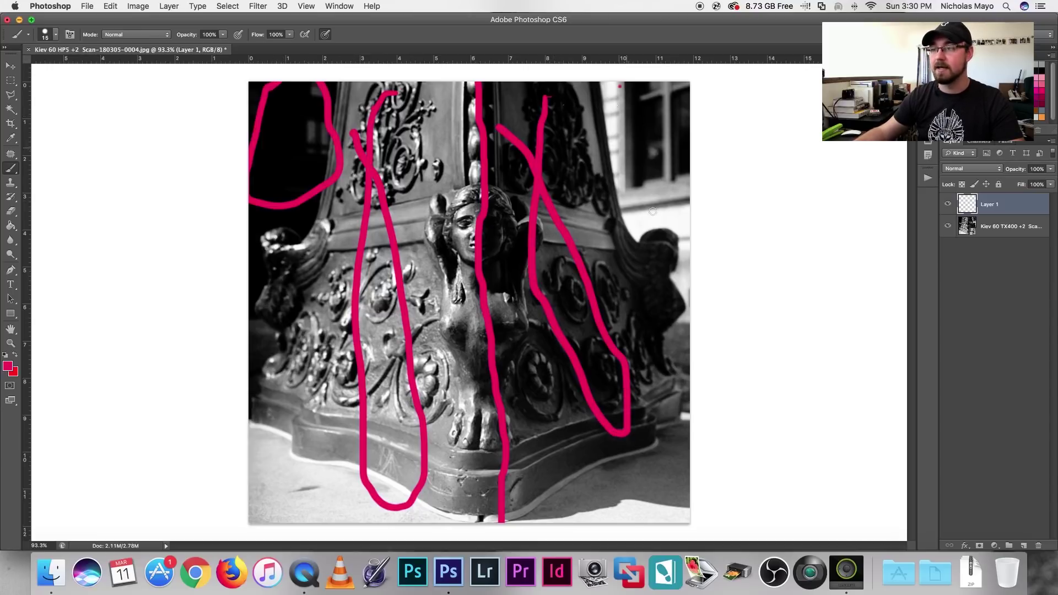
mouse_move(653, 211)
mouse_down()
mouse_move(700, 147)
mouse_move(654, 98)
mouse_up()
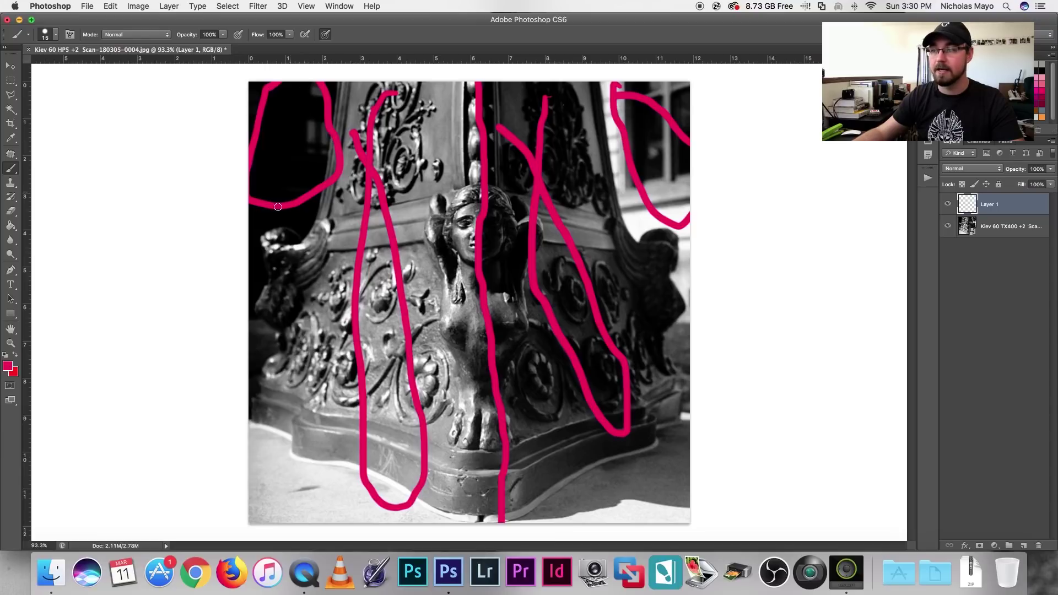
drag(279, 202, 304, 86)
drag(412, 83, 375, 251)
drag(522, 97, 541, 267)
drag(629, 96, 689, 187)
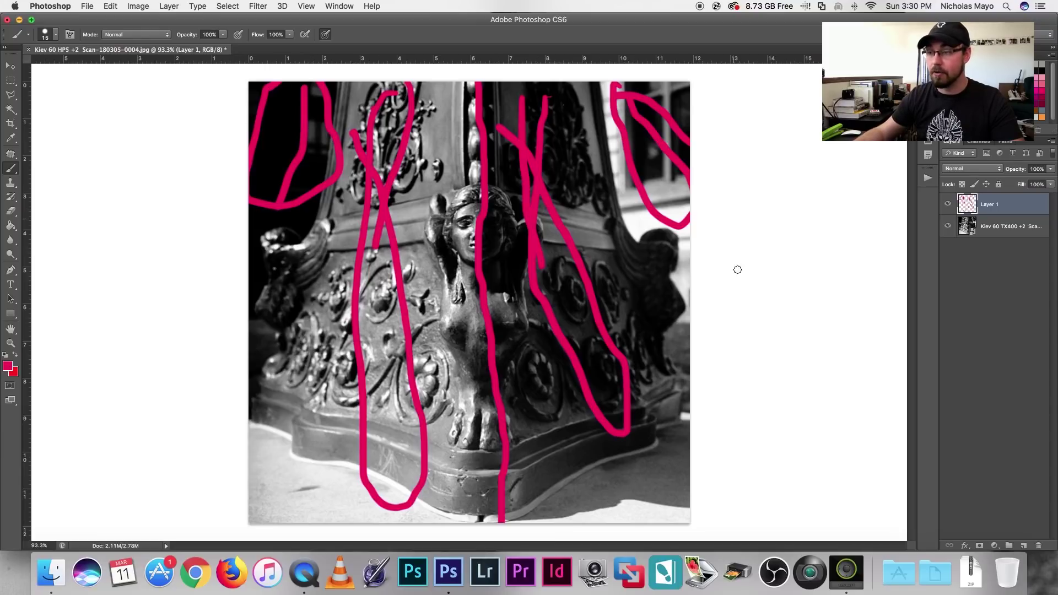
Trace the base and bottom edge in pink, then delete the Layer 1 annotation layer.
drag(520, 521, 739, 495)
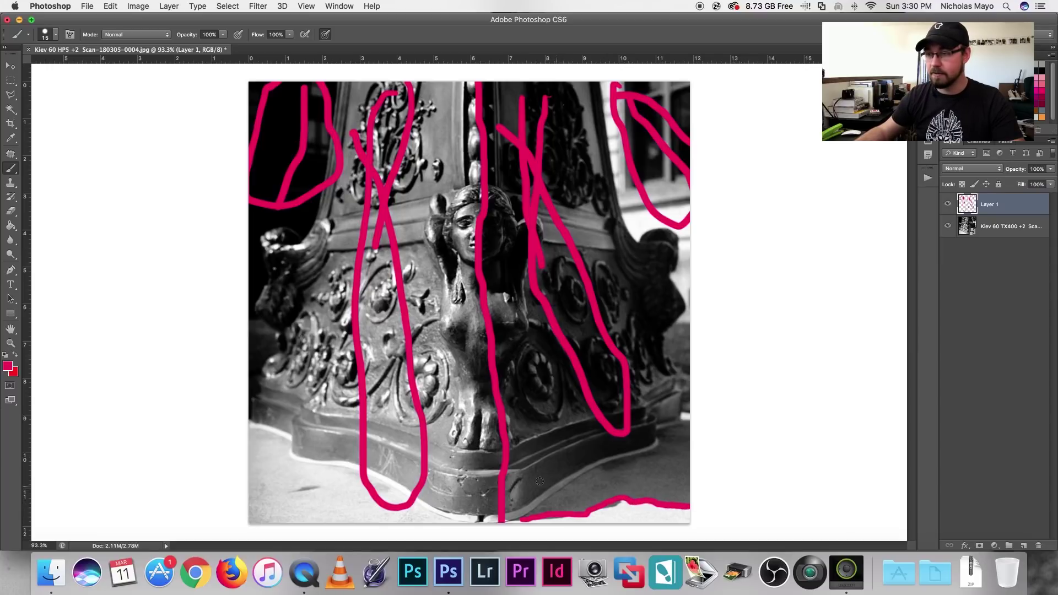
drag(516, 473, 698, 394)
mouse_move(448, 474)
mouse_down()
mouse_move(360, 436)
mouse_move(294, 433)
mouse_move(254, 394)
mouse_up()
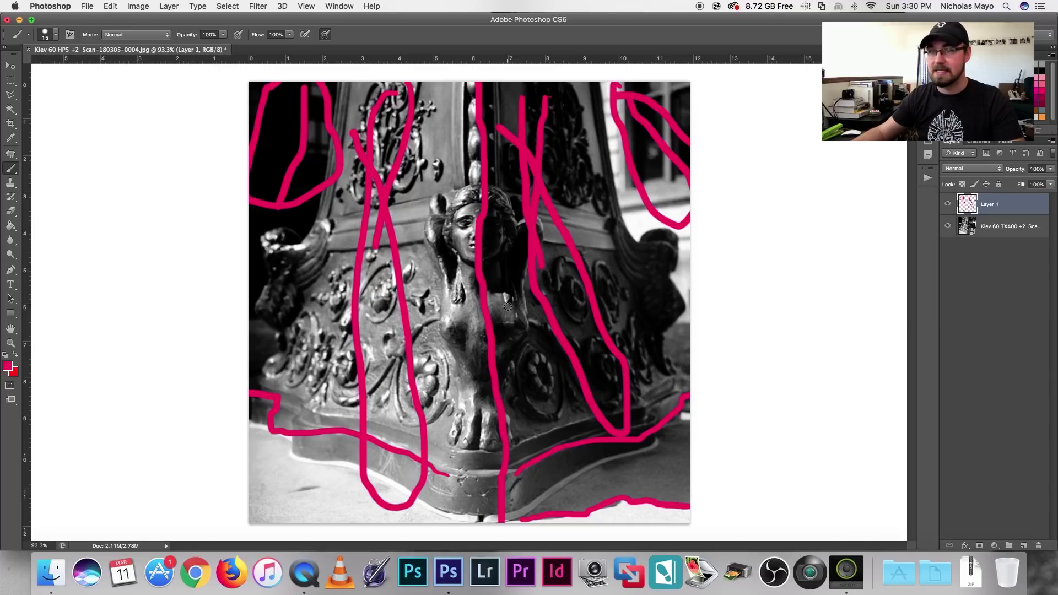
click(10, 65)
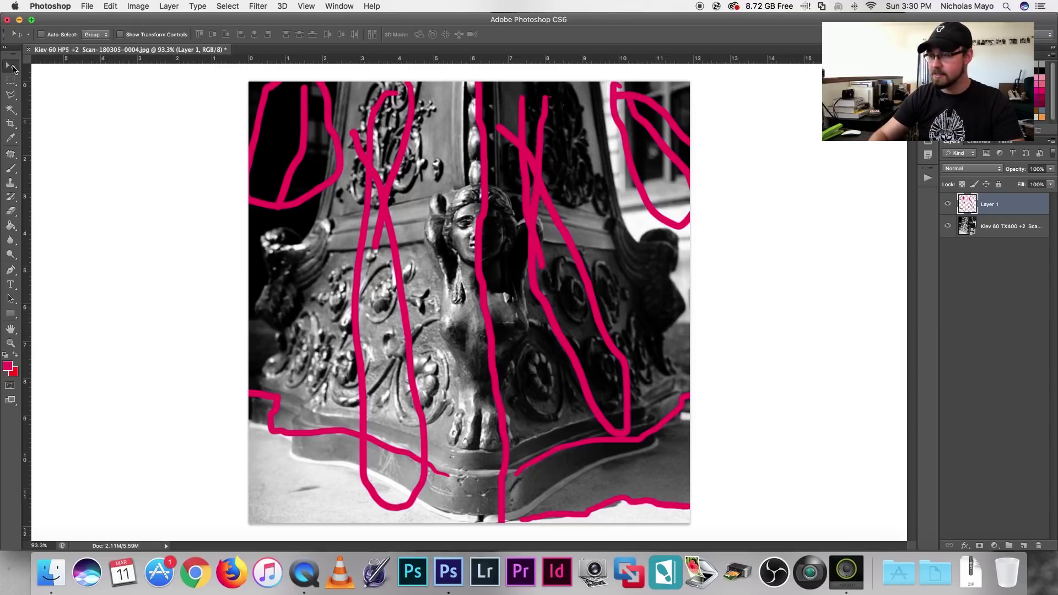
key(Delete)
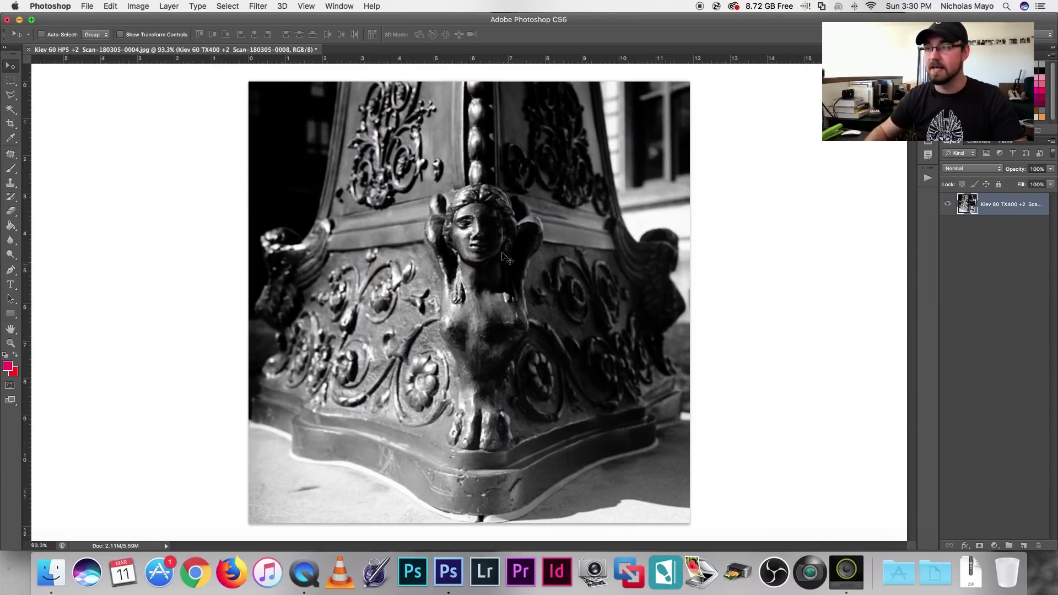